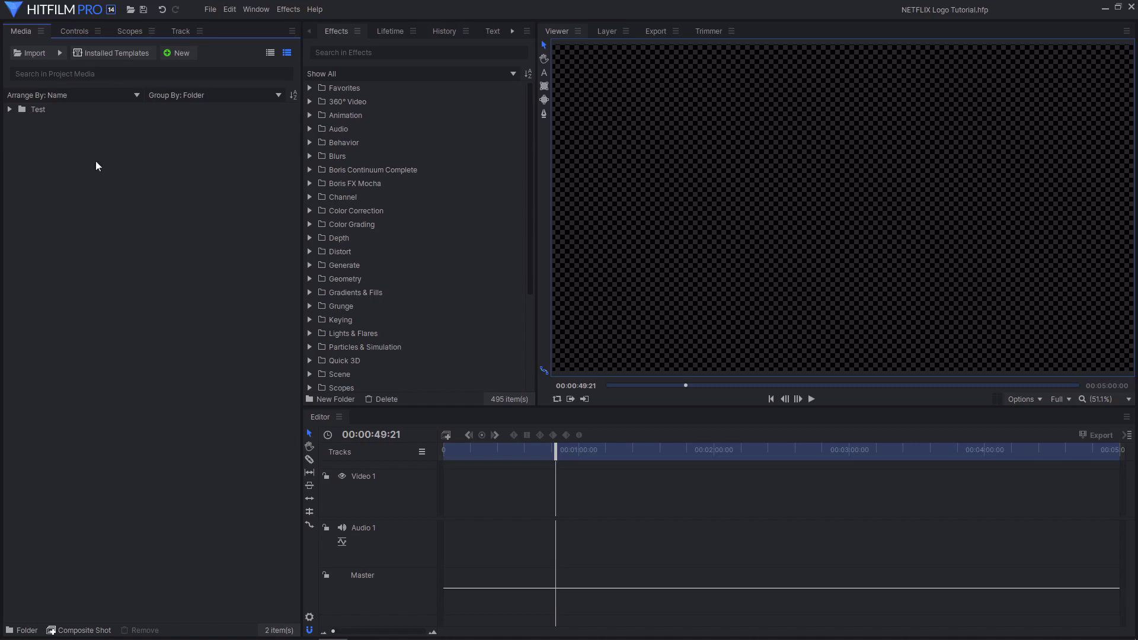
# Step: Create a composite shot named "Netflix Title" with a duration of 4 seconds, using the 1080p Full HD @ 25 fps template
pyautogui.click(185, 57)
pyautogui.click(186, 65)
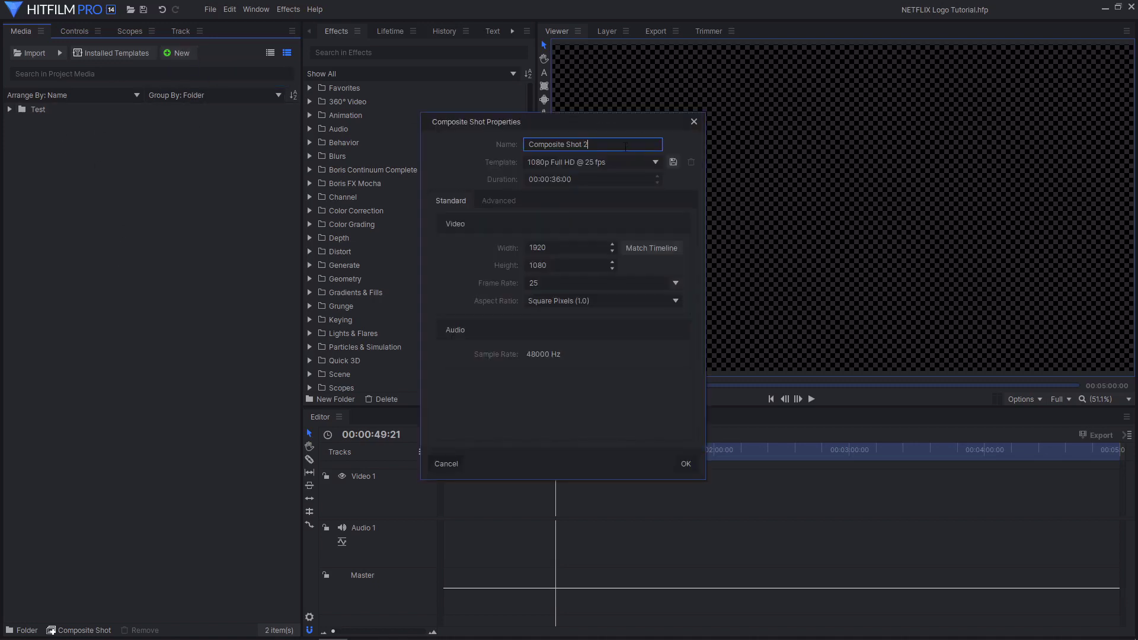
pyautogui.hotkey('ctrl', 'a')
pyautogui.click(615, 148)
pyautogui.hotkey('ctrl', 'a')
pyautogui.write('Netflix Title')
pyautogui.doubleClick(554, 179)
pyautogui.write('04')
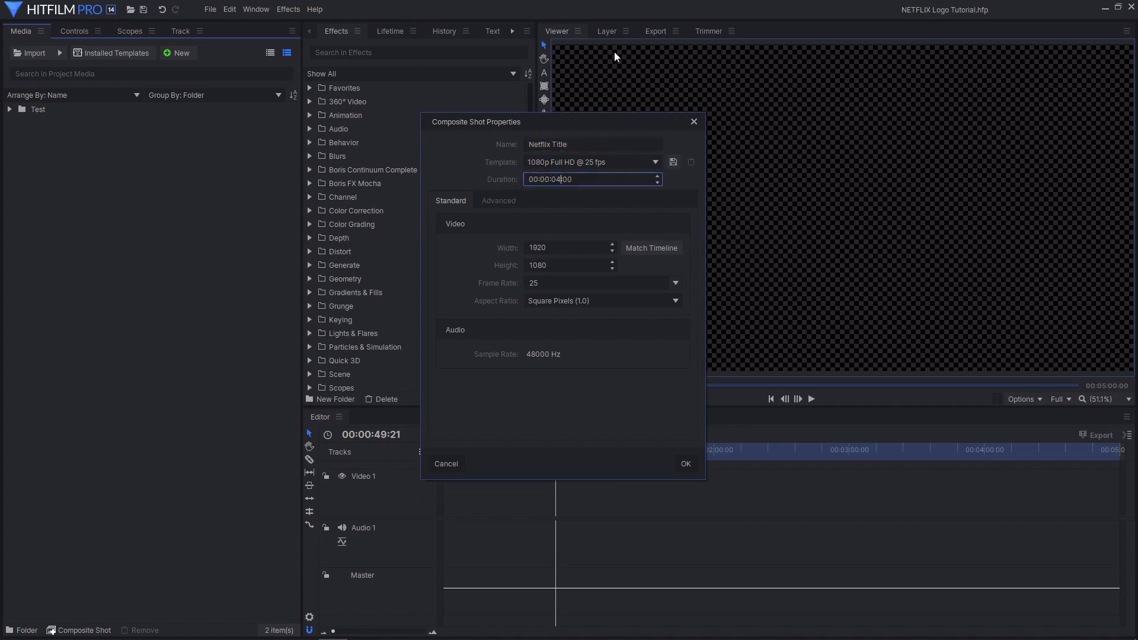
pyautogui.click(687, 463)
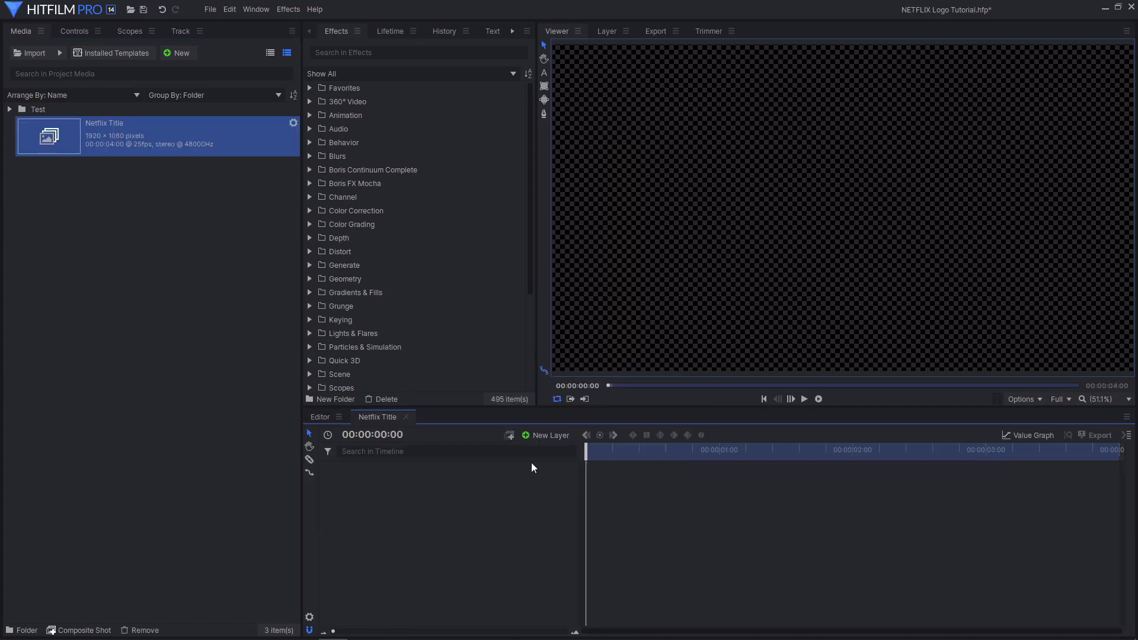
# Step: Add a white 1920 × 1080 plane layer named "Plane" to the composite shot
pyautogui.click(546, 436)
pyautogui.click(546, 445)
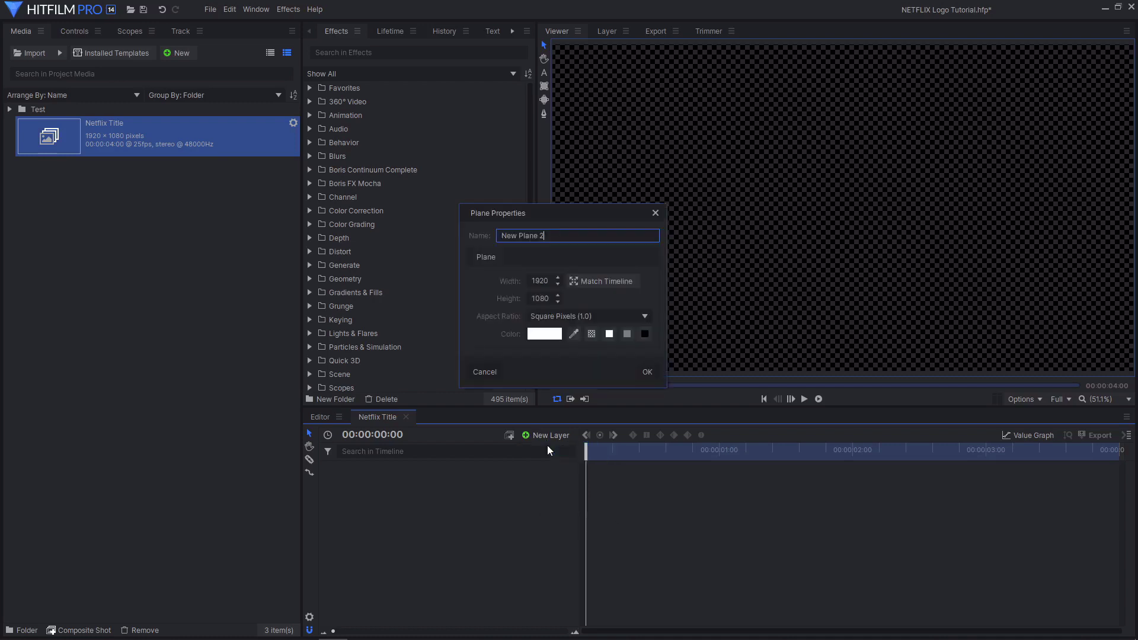
pyautogui.hotkey('ctrl', 'a')
pyautogui.press('BackSpace')
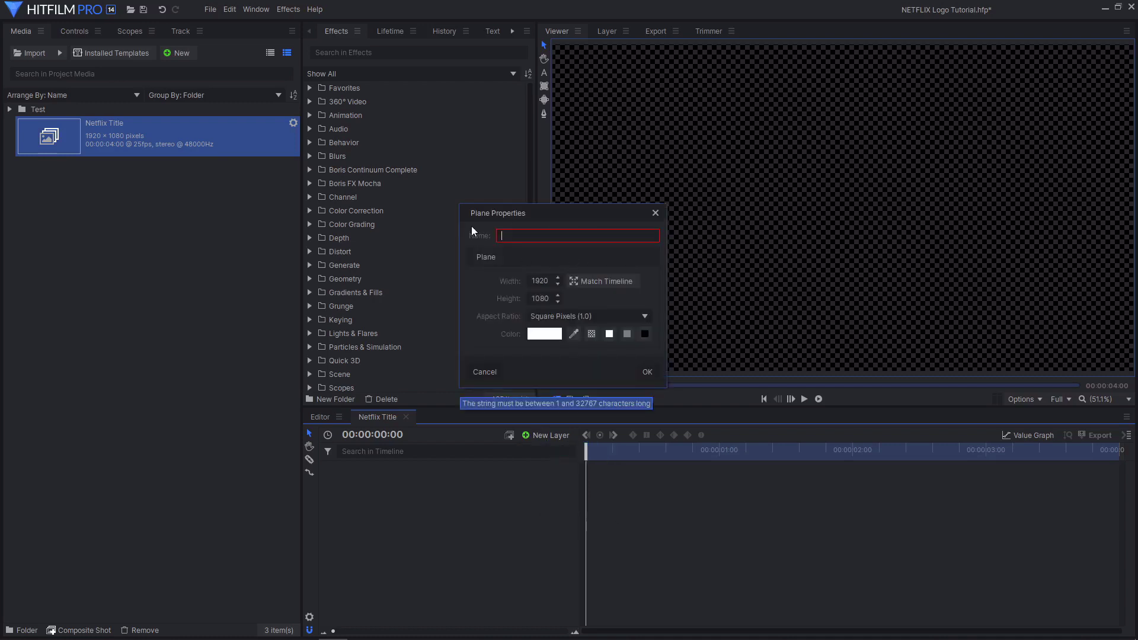
pyautogui.write('Plane')
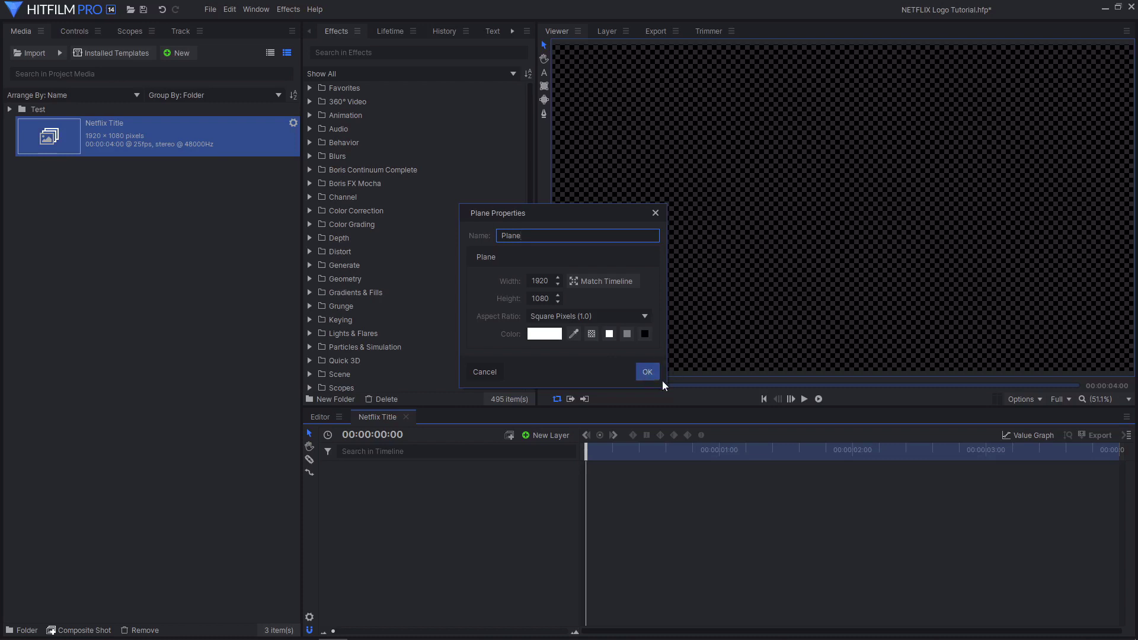
pyautogui.click(646, 373)
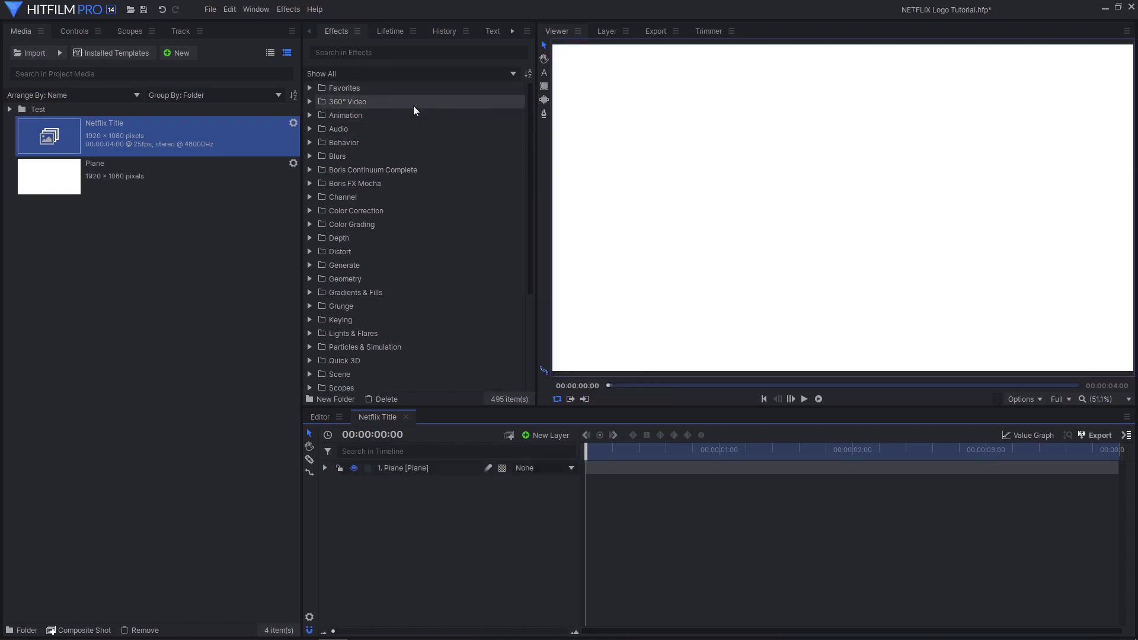
# Step: Find the Vignette effect and apply it to the Plane layer
pyautogui.click(417, 54)
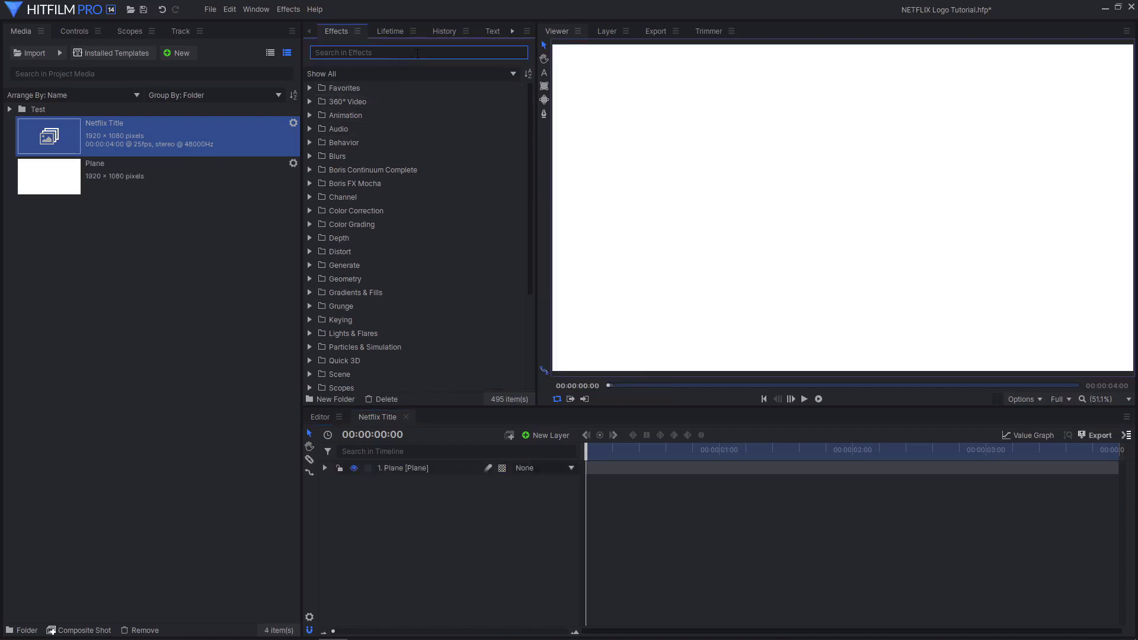
pyautogui.write('vignett')
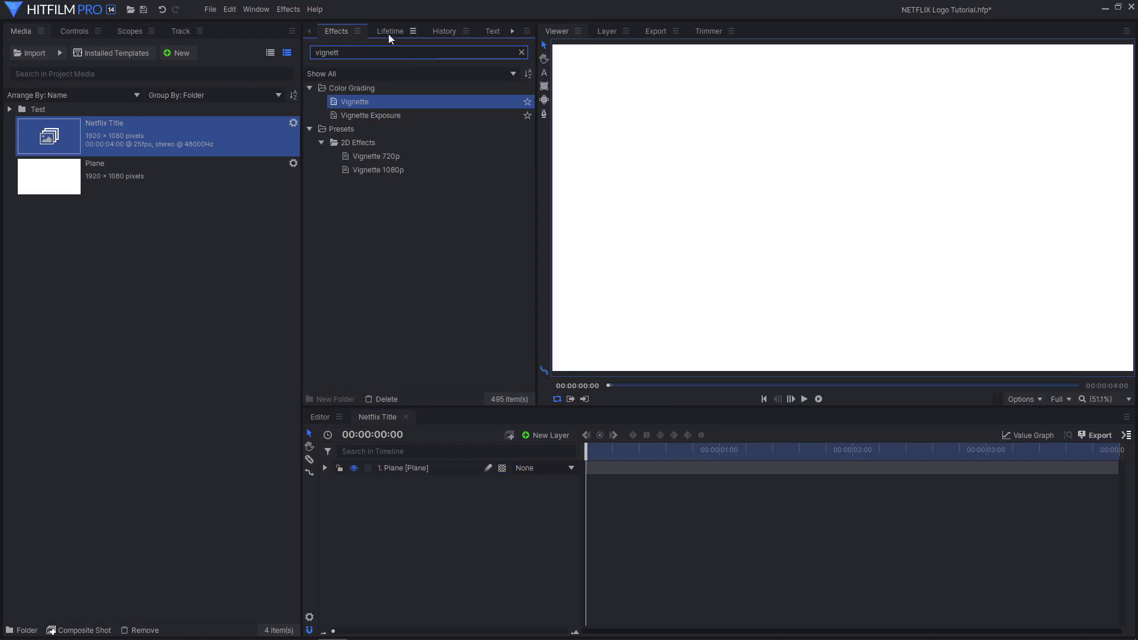
pyautogui.click(393, 101)
pyautogui.moveTo(391, 101); pyautogui.dragTo(434, 467)
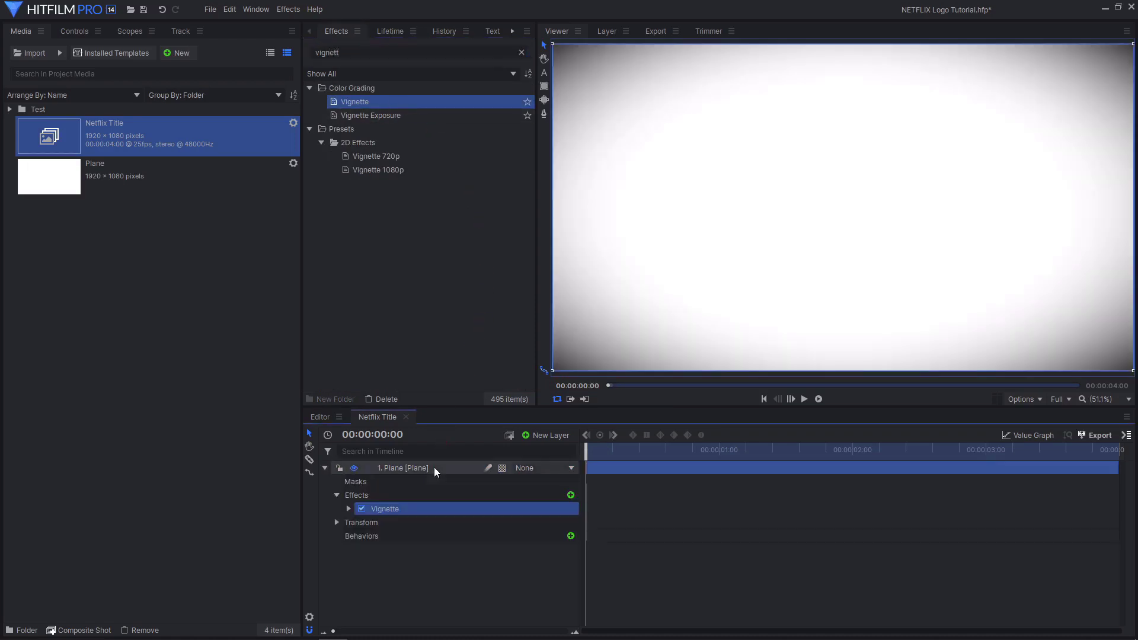
# Step: Adjust the vignette to width 1392 px, height 819 px, horizontal stretch 1.62, softness 0.79, curvature 0.60 and strength 0.24
pyautogui.click(74, 30)
pyautogui.click(22, 133)
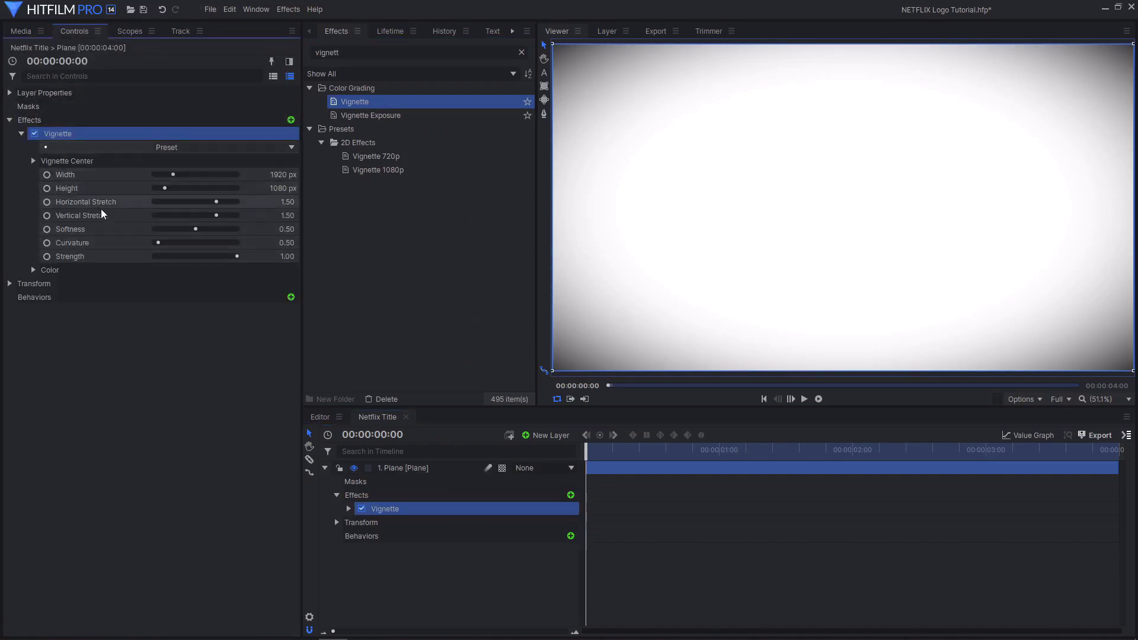
pyautogui.moveTo(223, 256); pyautogui.dragTo(203, 254)
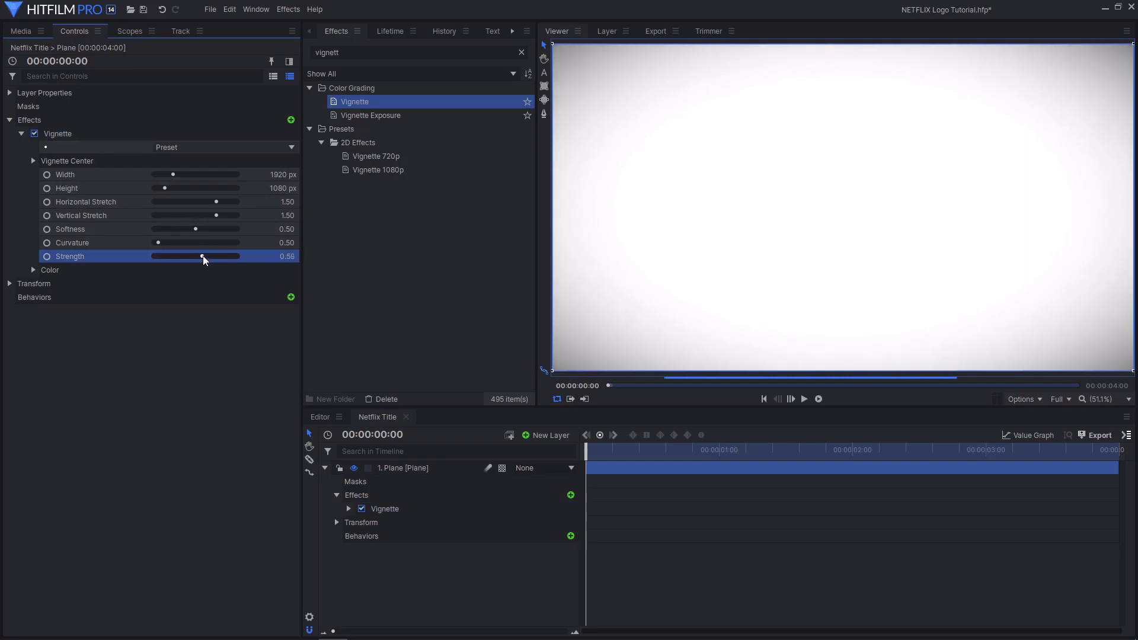
pyautogui.moveTo(169, 175); pyautogui.dragTo(161, 184)
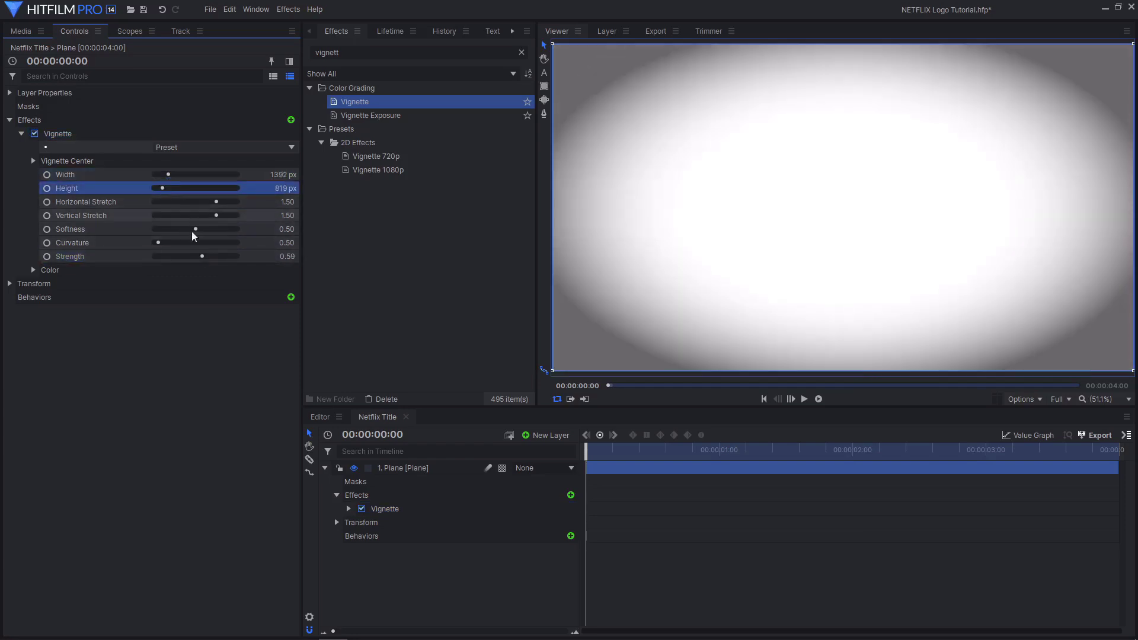
pyautogui.moveTo(202, 256); pyautogui.dragTo(174, 259)
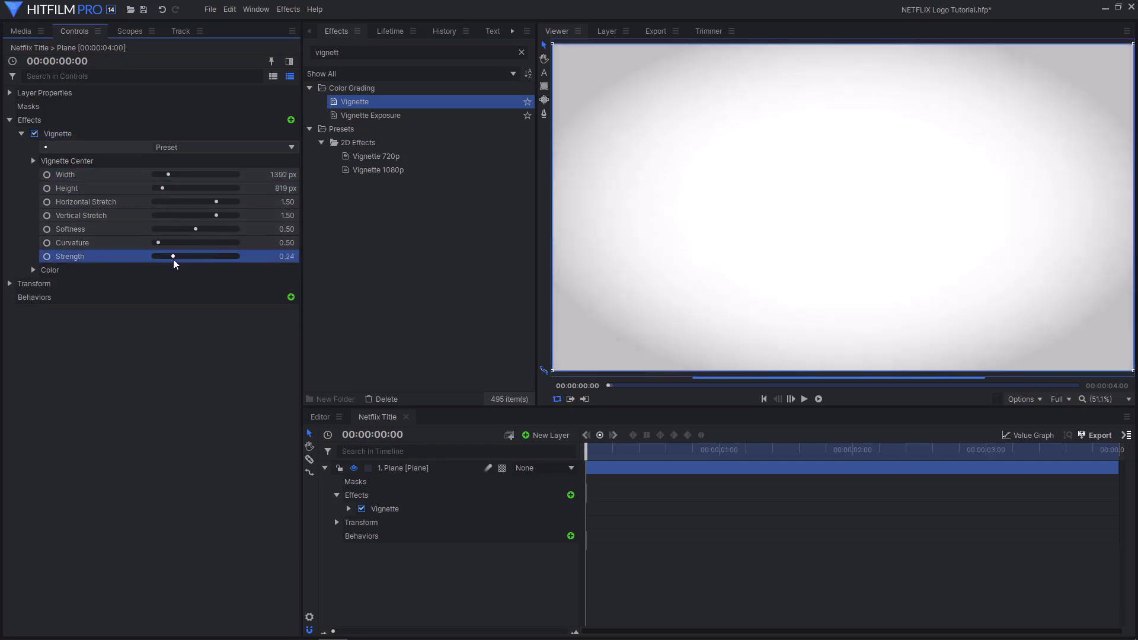
pyautogui.moveTo(178, 208); pyautogui.dragTo(159, 246)
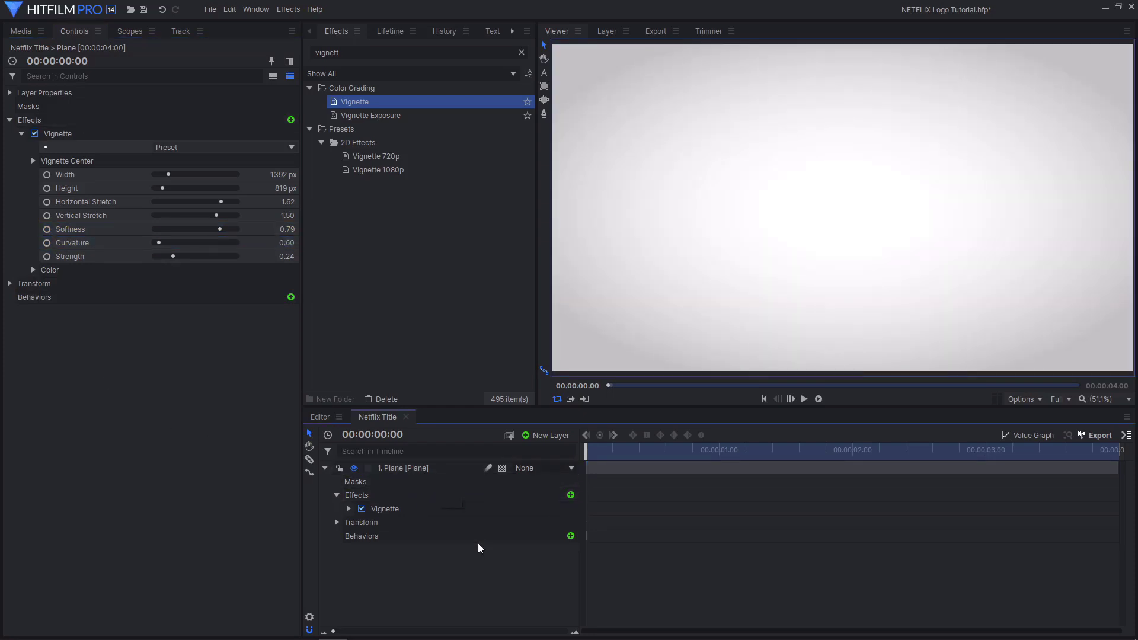
# Step: Convert the Plane layer to a 3D plane and add a camera to the composite shot
pyautogui.click(501, 469)
pyautogui.click(518, 492)
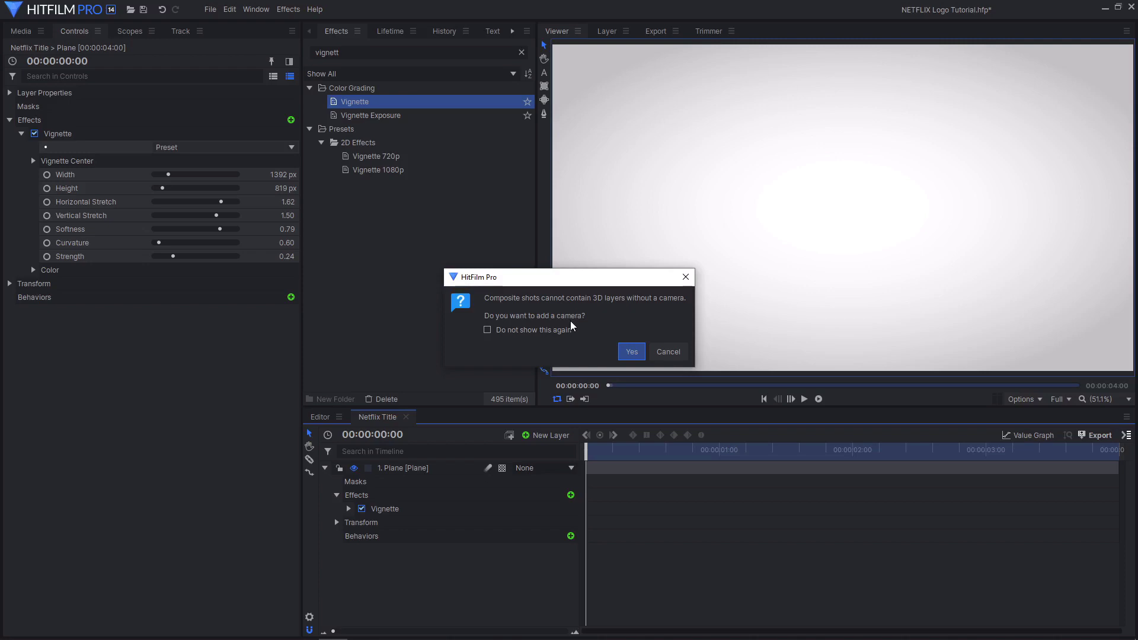
pyautogui.click(620, 356)
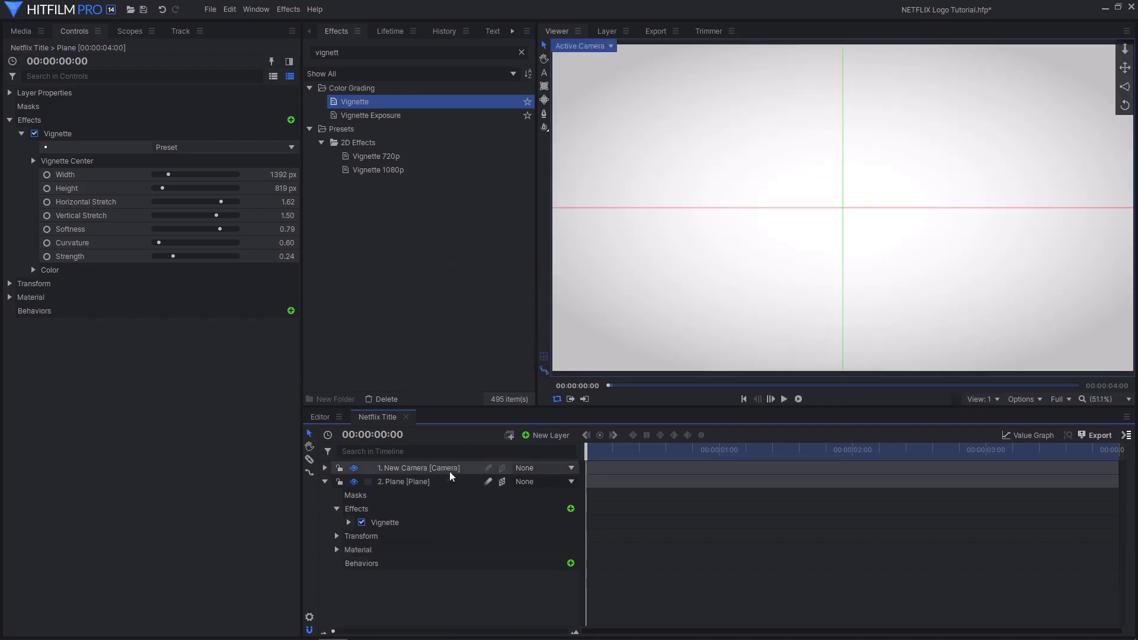
# Step: Turn off Illuminated in the Plane layer's material settings
pyautogui.click(448, 480)
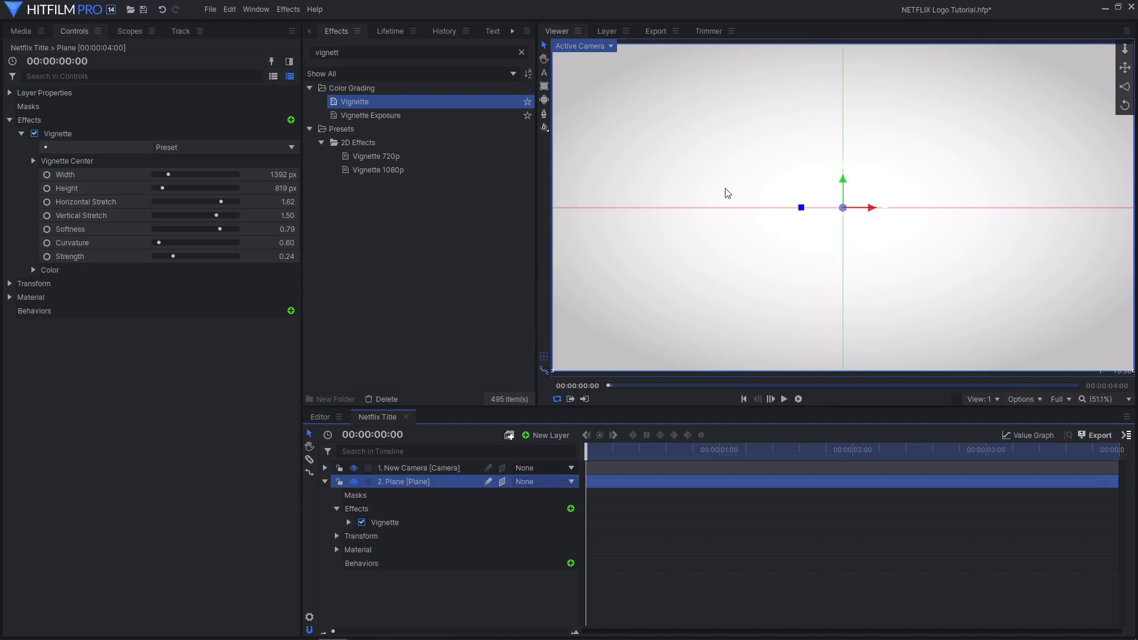
pyautogui.click(21, 134)
pyautogui.click(10, 120)
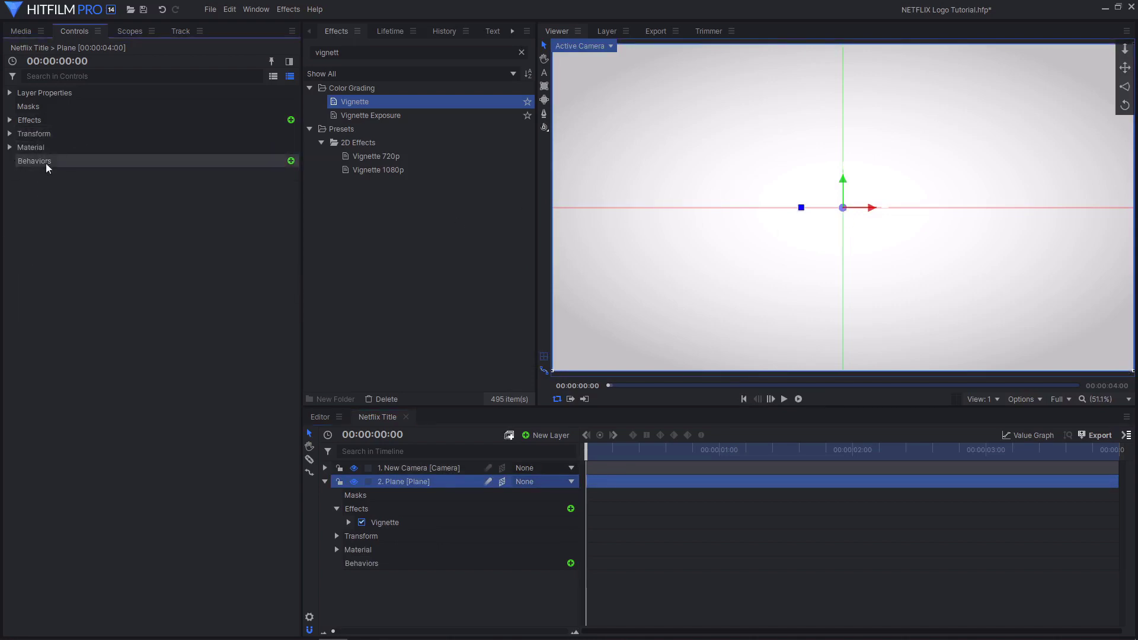
pyautogui.click(425, 487)
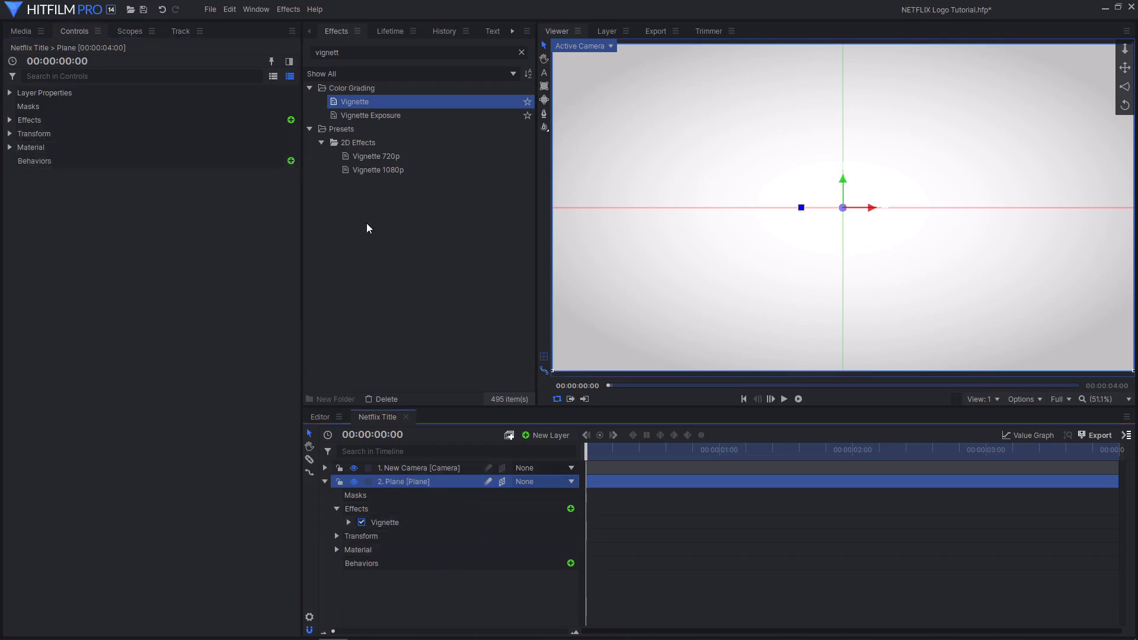
pyautogui.click(9, 148)
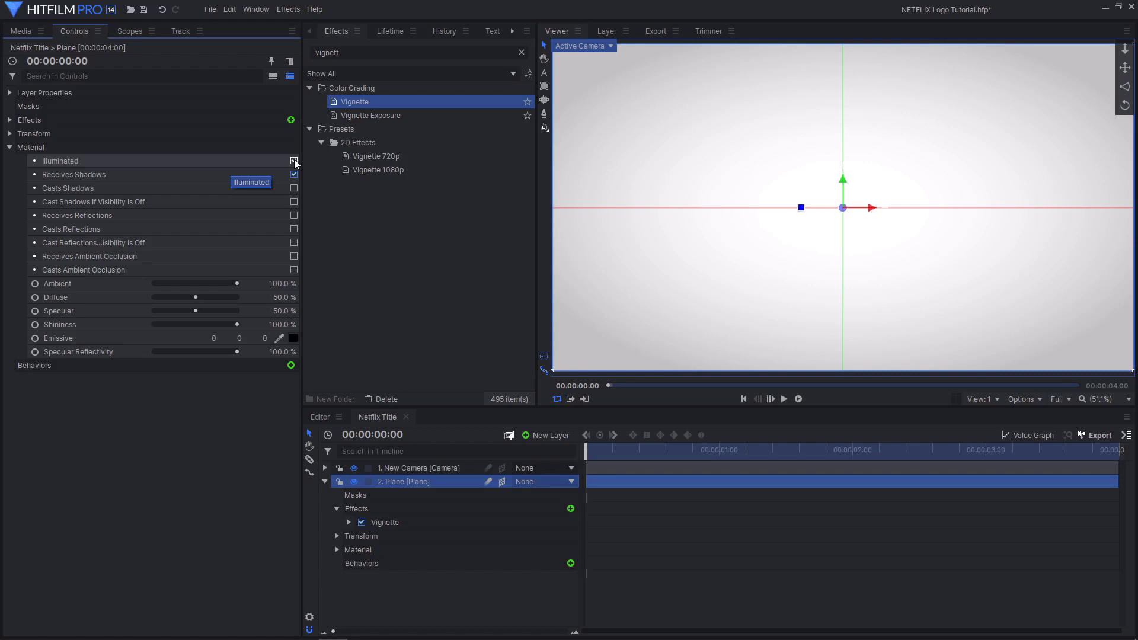
pyautogui.click(294, 161)
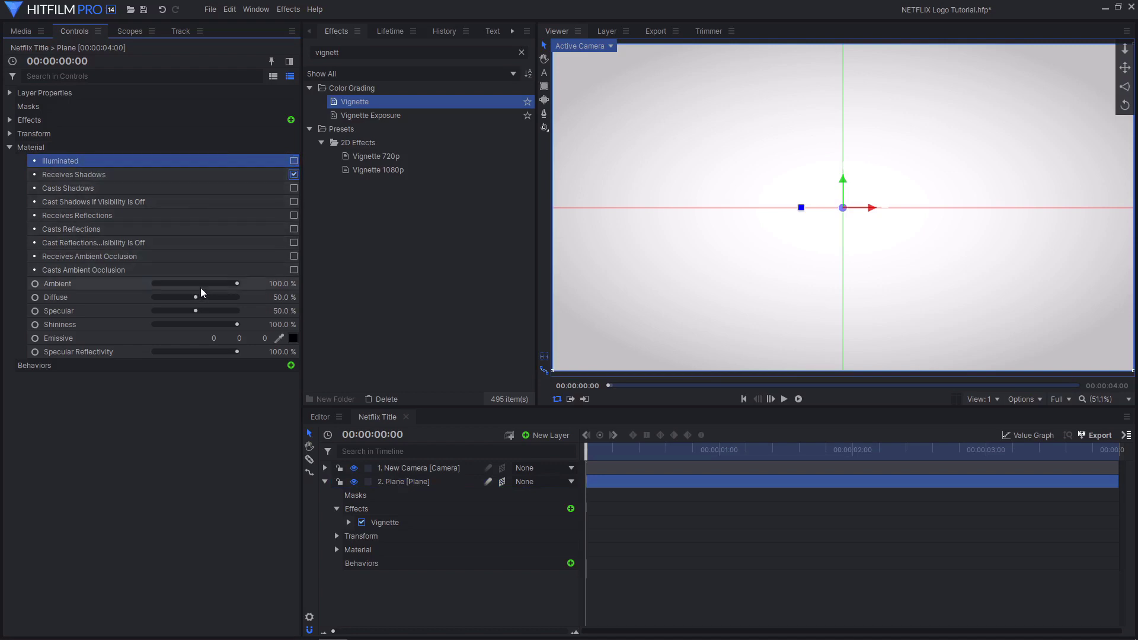
pyautogui.click(10, 147)
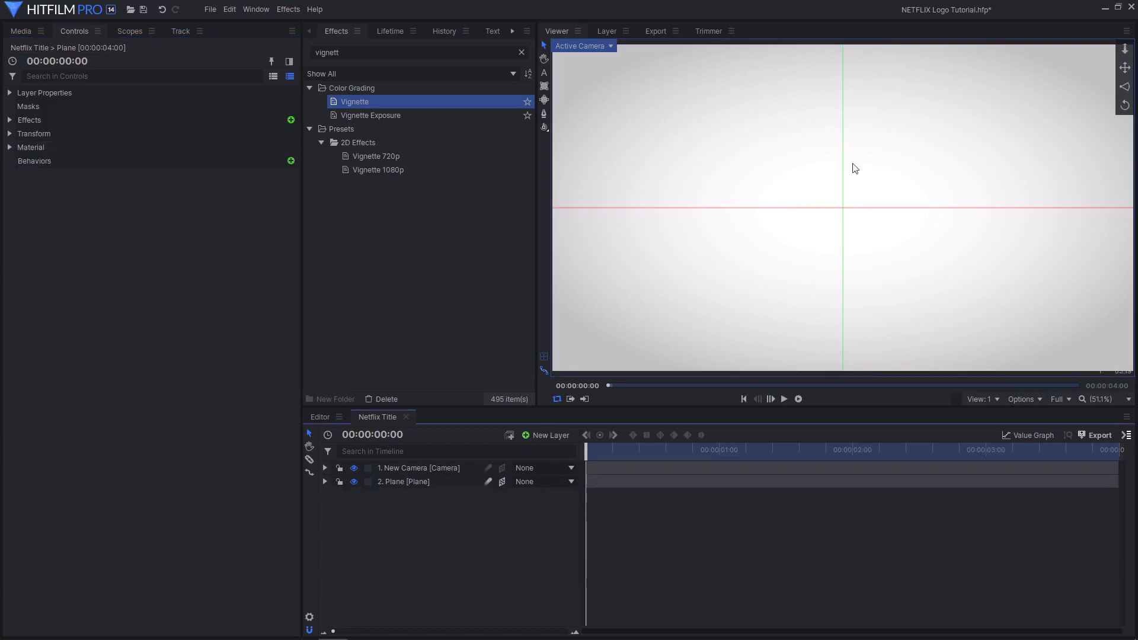
# Step: Add a new text layer reading "NETFLIX"
pyautogui.click(555, 436)
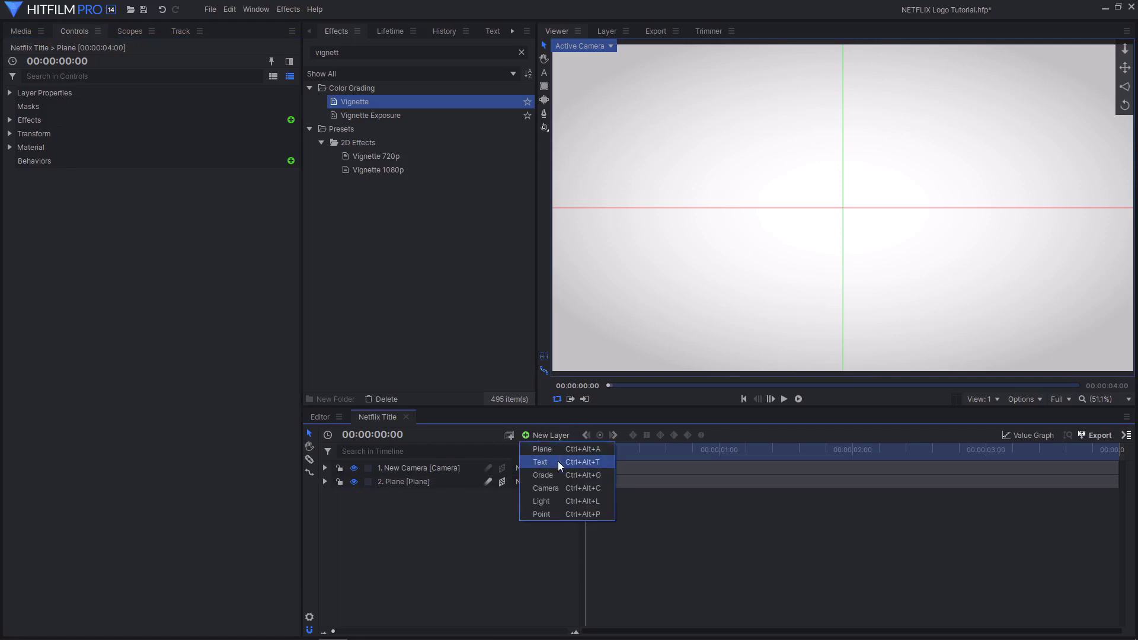
pyautogui.click(557, 462)
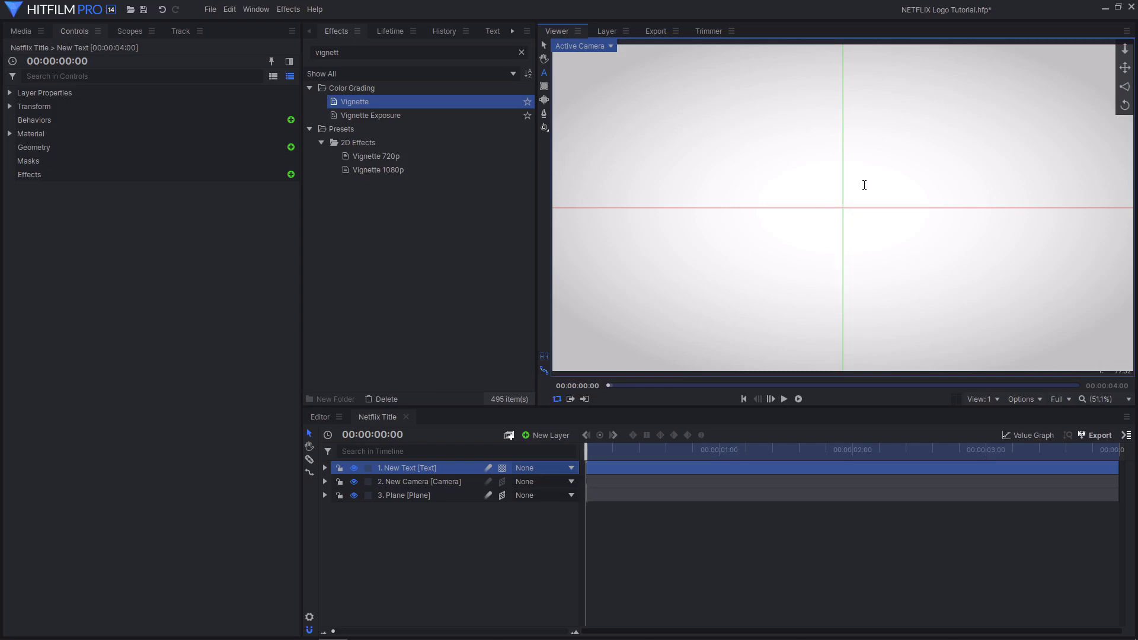
pyautogui.write('NETFLI')
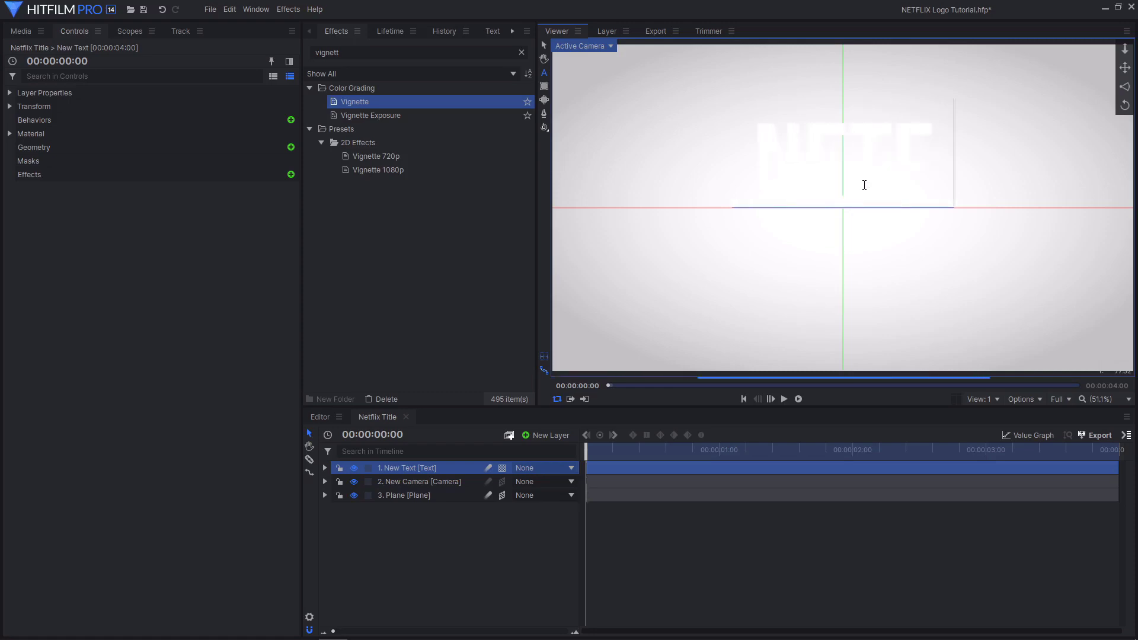
pyautogui.write('X')
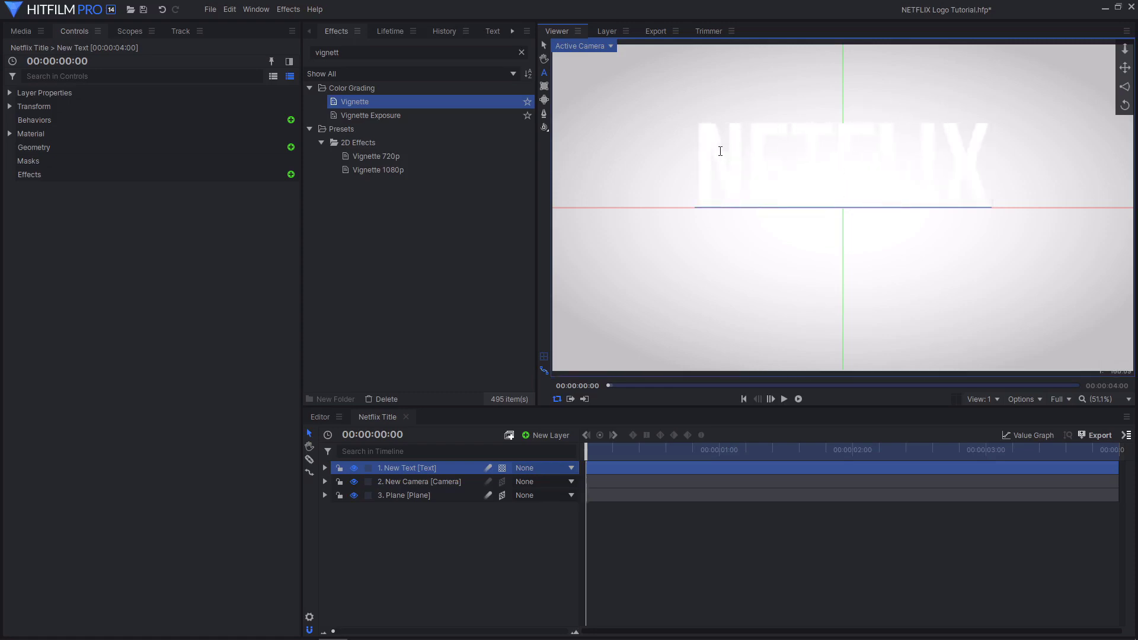
# Step: Select the whole NETFLIX text and change its fill to a bright red, starting from the stroke's dark red
pyautogui.moveTo(703, 152); pyautogui.dragTo(942, 190)
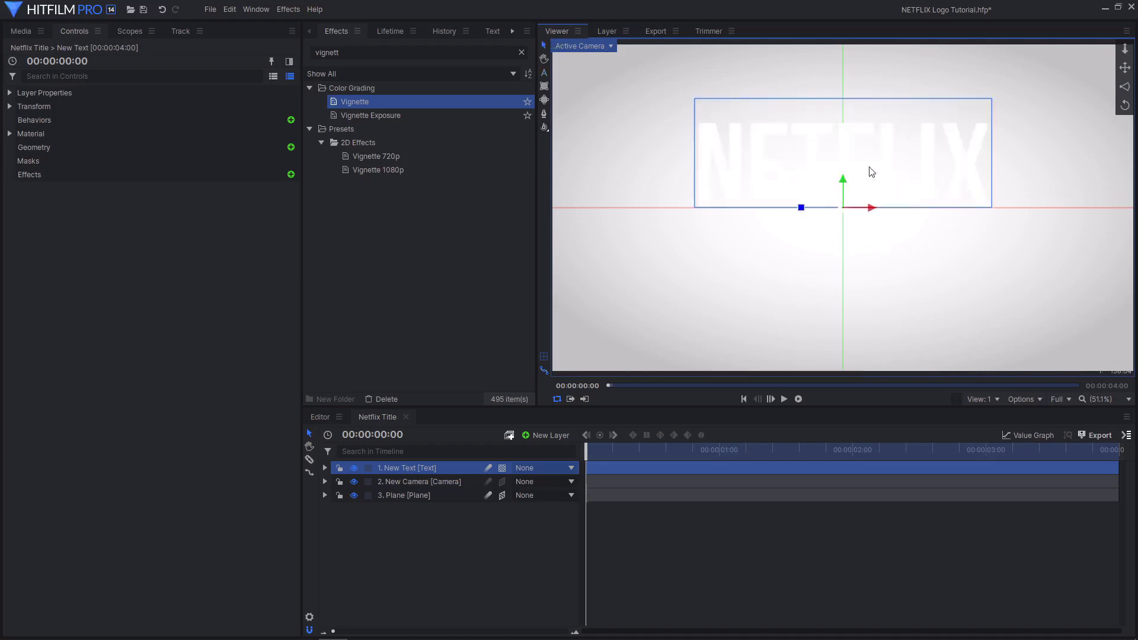
pyautogui.click(492, 31)
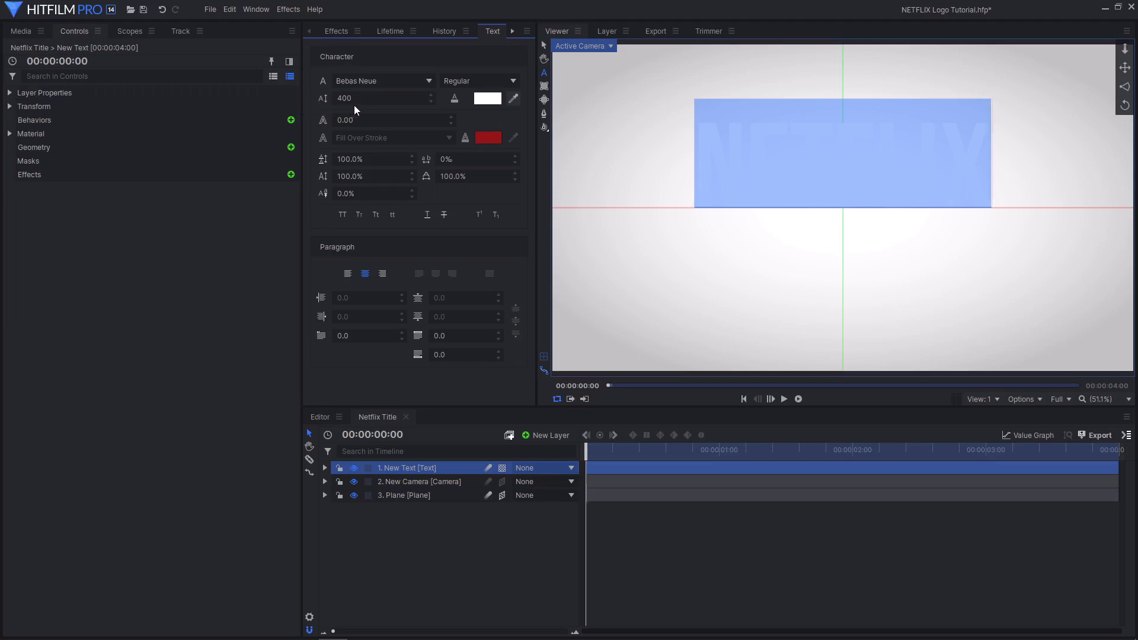
pyautogui.click(514, 99)
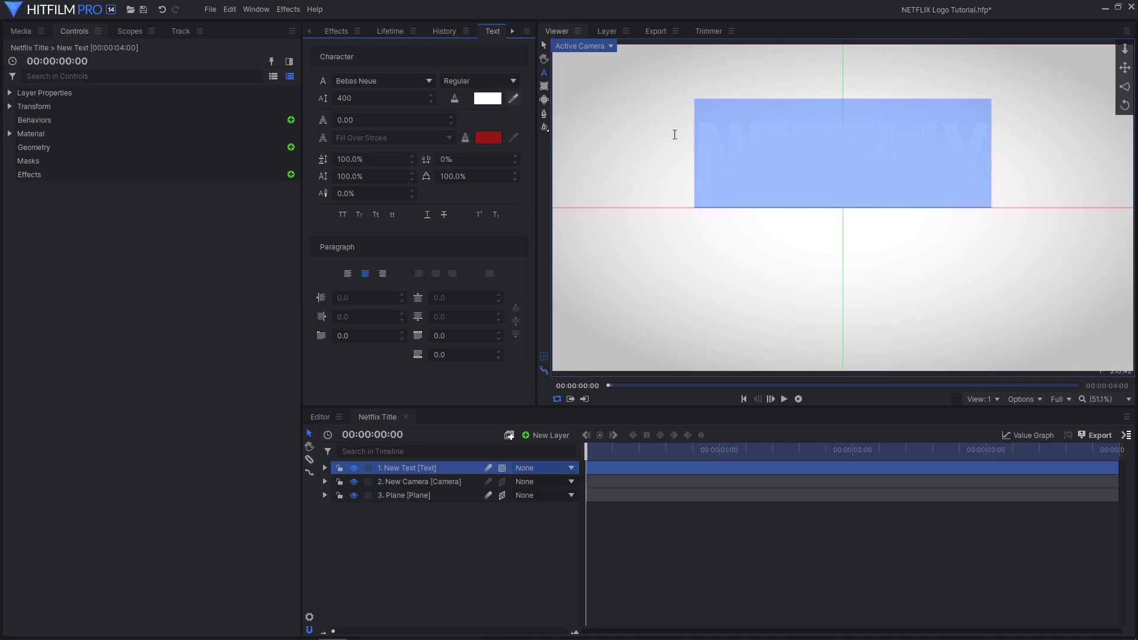
pyautogui.click(514, 99)
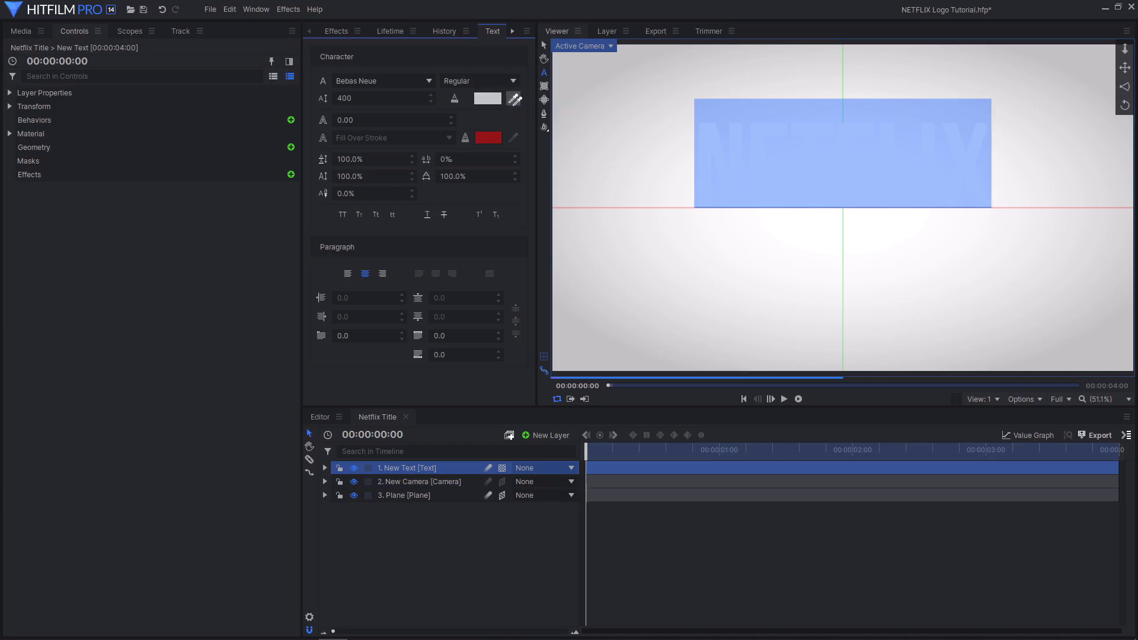
pyautogui.click(489, 137)
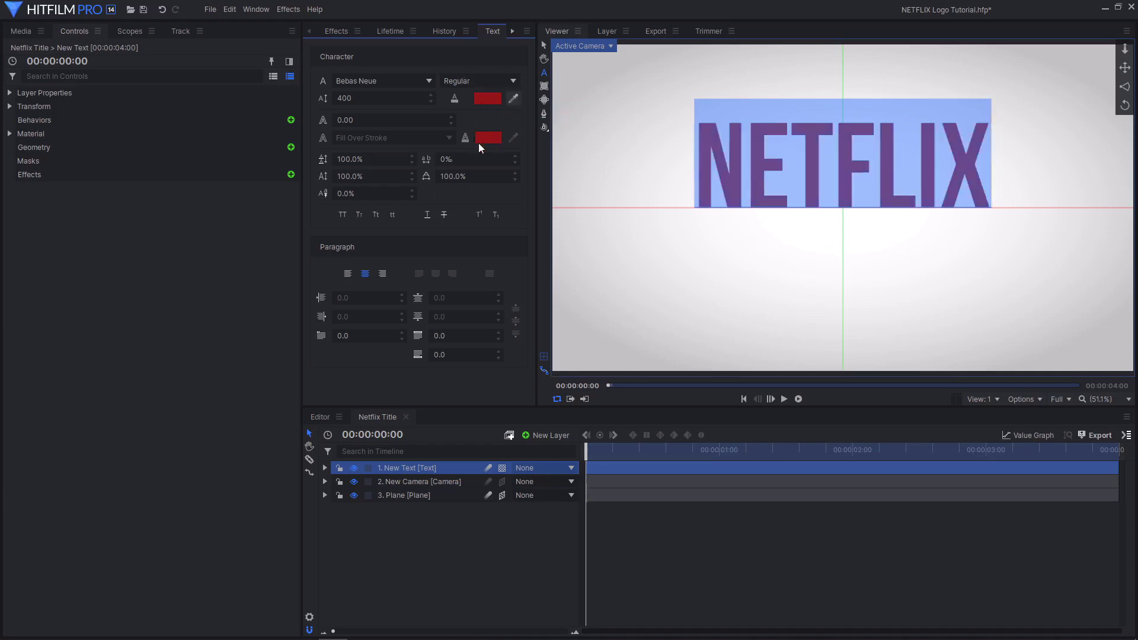
pyautogui.click(491, 99)
pyautogui.moveTo(707, 262); pyautogui.dragTo(709, 225)
pyautogui.click(670, 436)
pyautogui.click(544, 48)
pyautogui.click(457, 550)
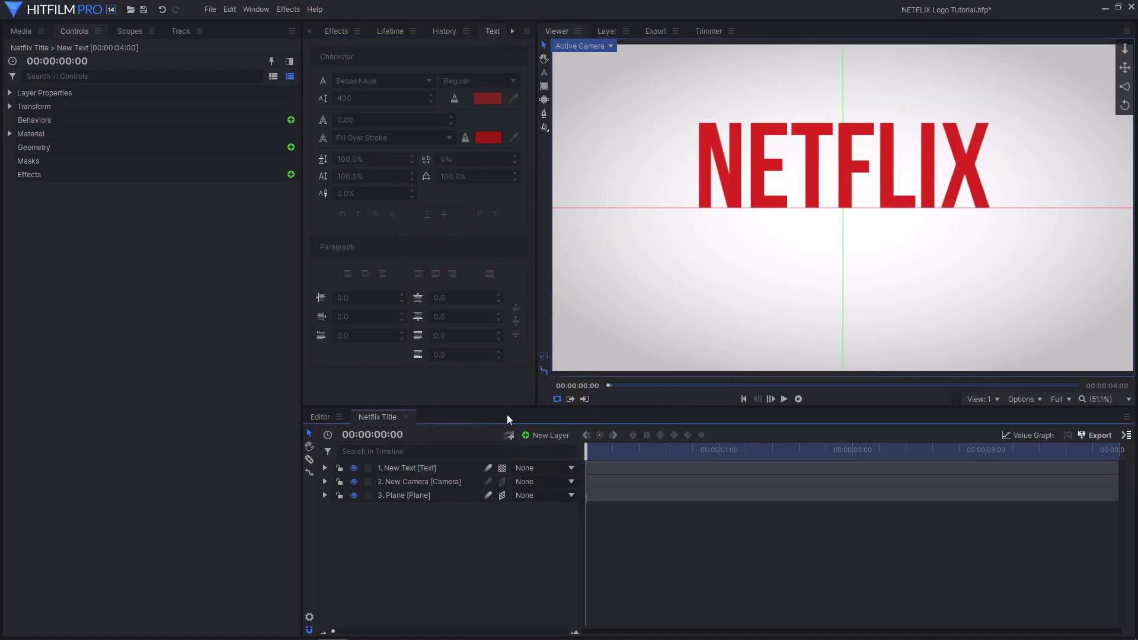
# Step: Move the NETFLIX text layer straight down until it is vertically centred in the frame
pyautogui.click(450, 468)
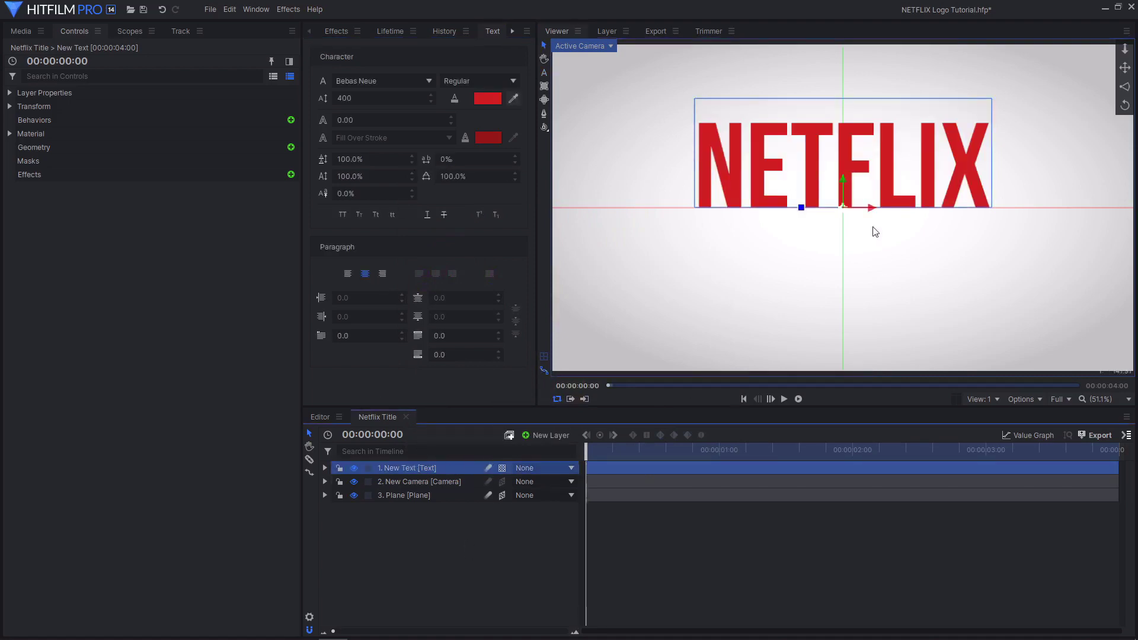
pyautogui.moveTo(841, 178); pyautogui.dragTo(842, 219)
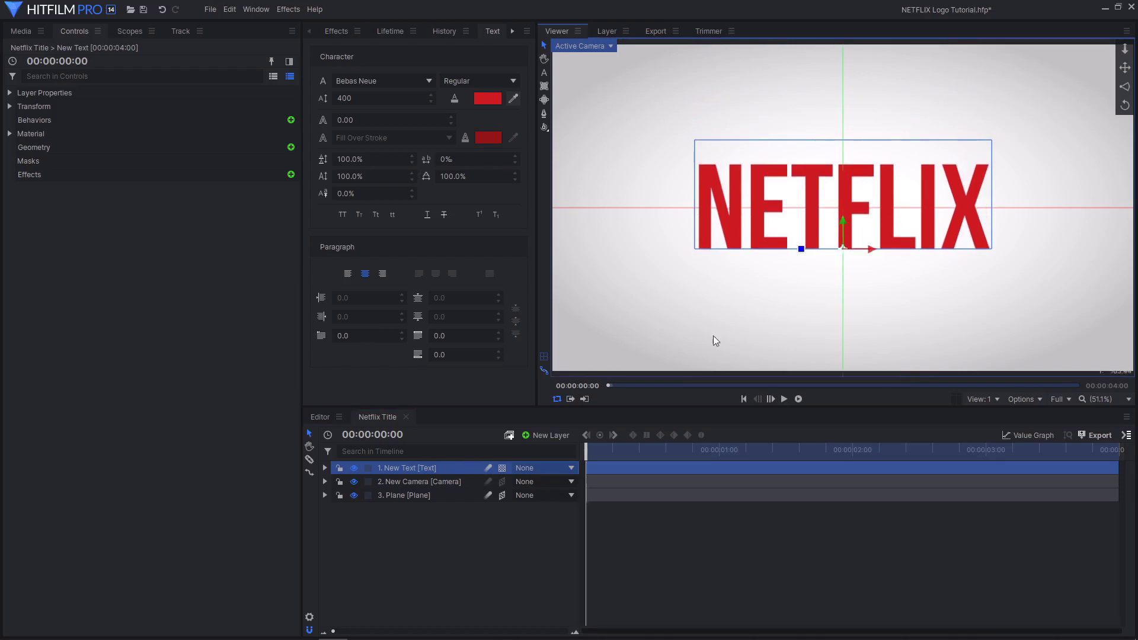
# Step: Rename the NETFLIX text layer "Red Text" and duplicate it
pyautogui.click(462, 533)
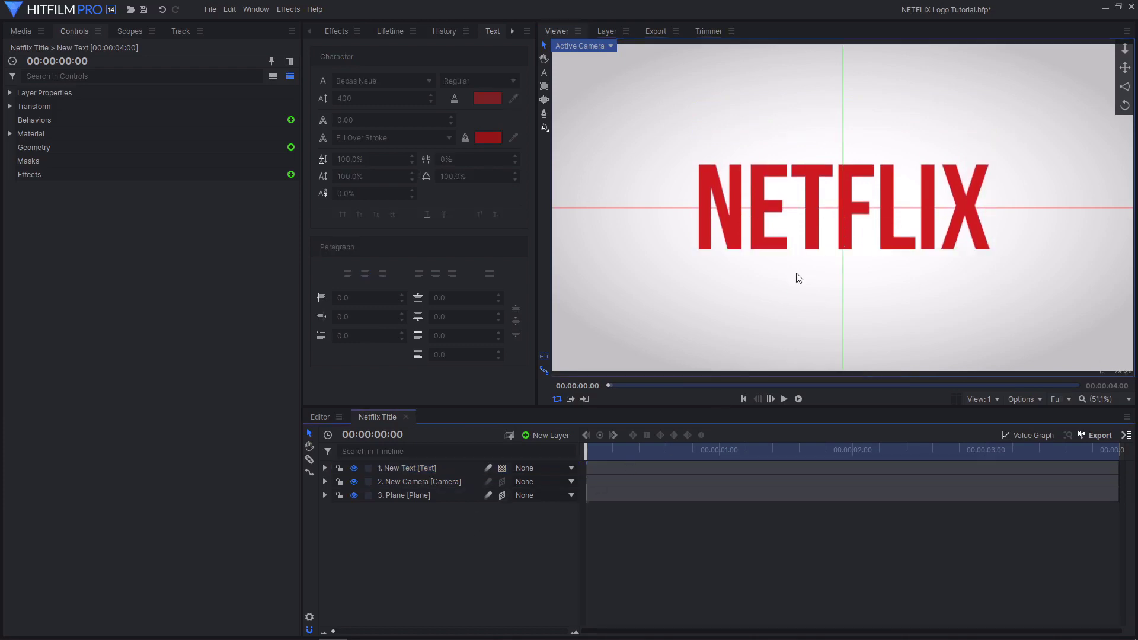
pyautogui.click(417, 471)
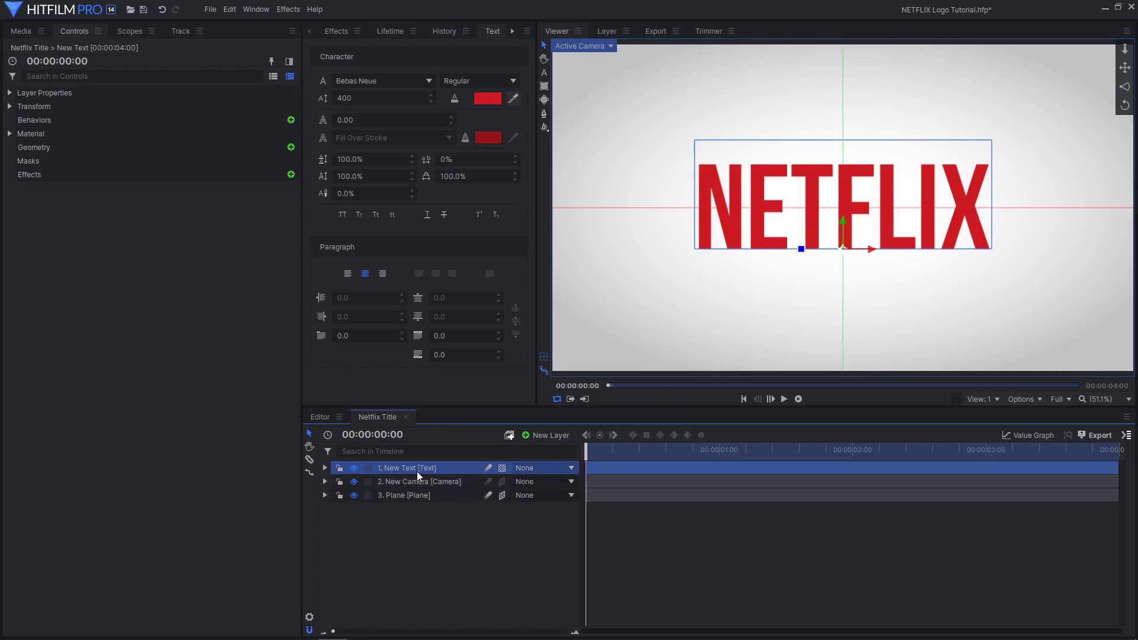
pyautogui.doubleClick(417, 471)
pyautogui.write('Red Text')
pyautogui.press('Return')
pyautogui.press('Escape')
pyautogui.click(428, 468)
pyautogui.hotkey('ctrl', 'd')
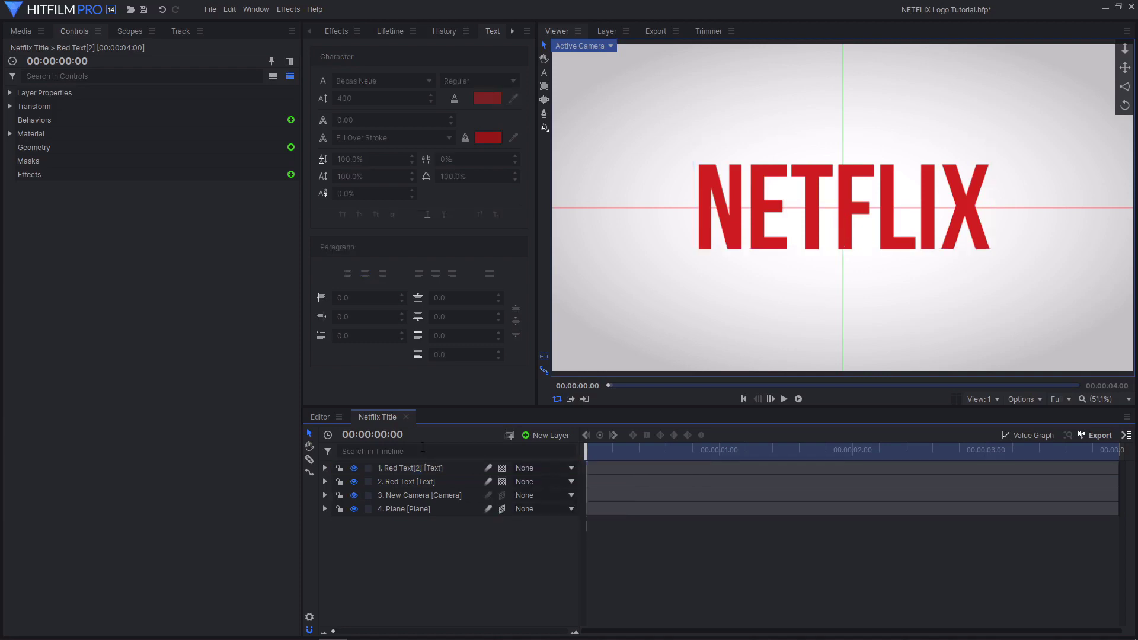
# Step: Select the whole NETFLIX text on the duplicated layer and change its fill to white
pyautogui.click(458, 570)
pyautogui.click(436, 473)
pyautogui.press('t')
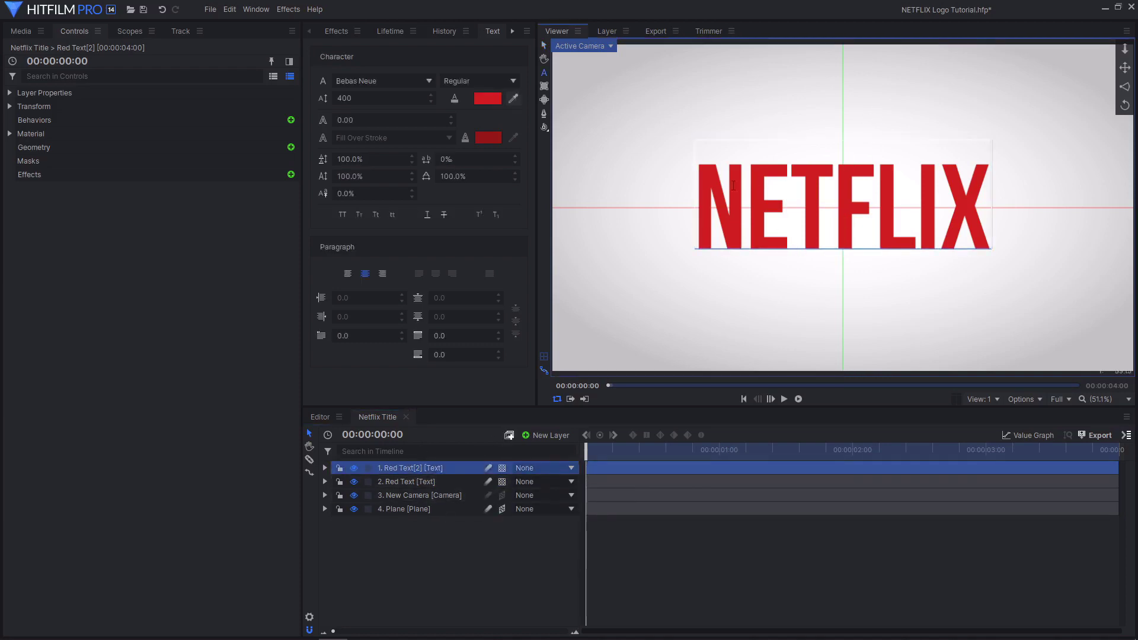
pyautogui.moveTo(711, 193); pyautogui.dragTo(721, 272)
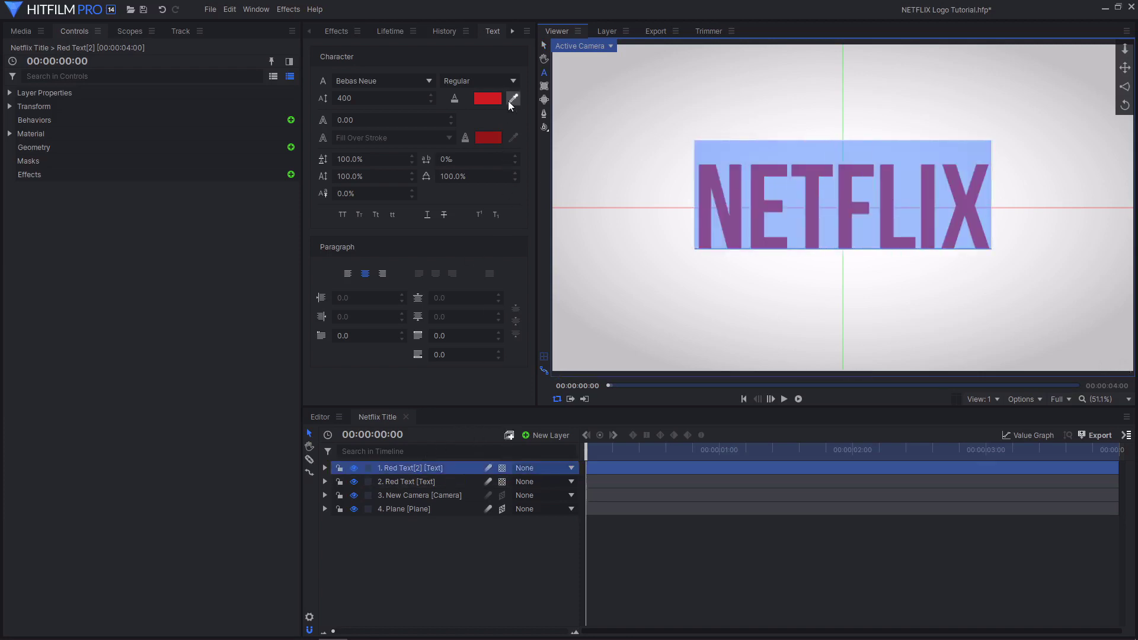
pyautogui.click(492, 98)
pyautogui.moveTo(664, 279); pyautogui.dragTo(685, 435)
pyautogui.moveTo(698, 237); pyautogui.dragTo(698, 200)
pyautogui.click(669, 436)
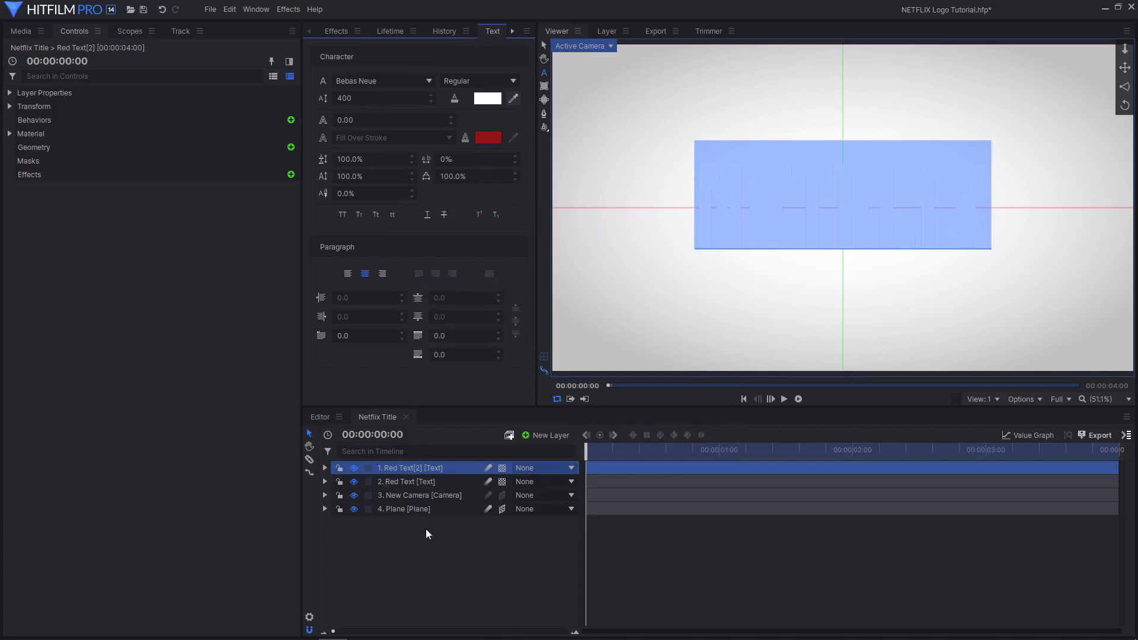
pyautogui.click(545, 44)
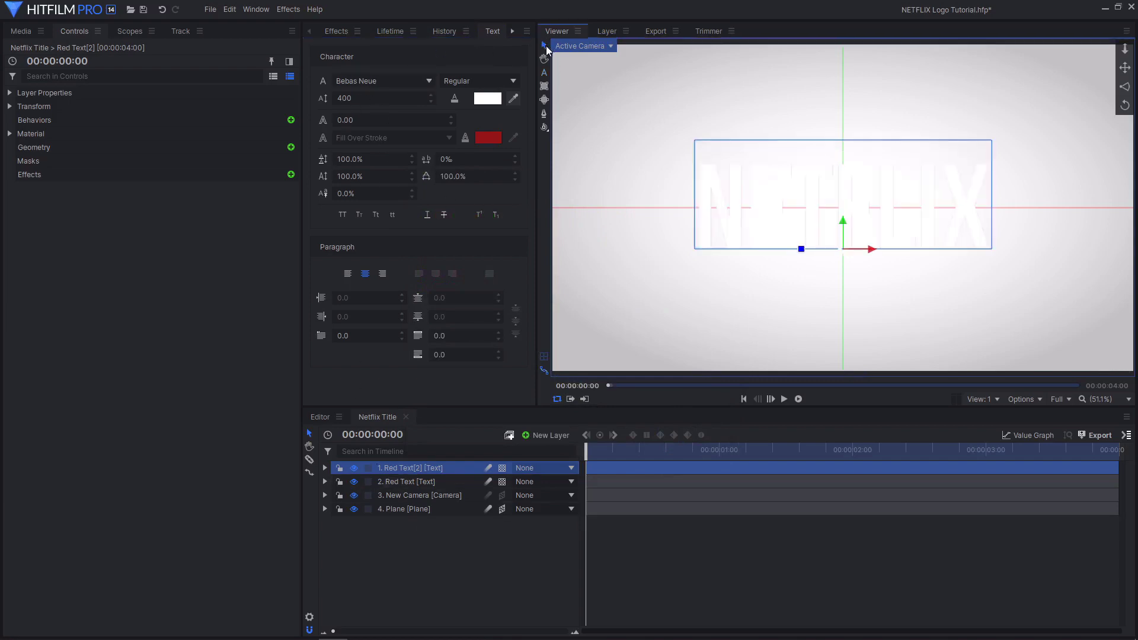
# Step: Convert the duplicated white text layer, Red Text[2], to a 3D layer
pyautogui.click(441, 469)
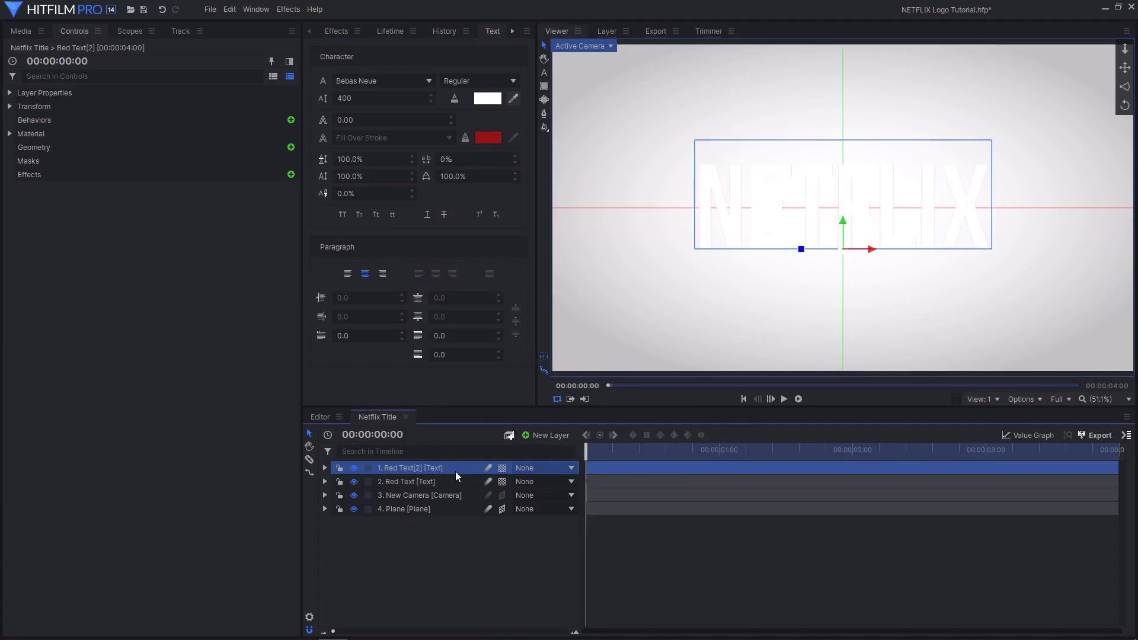
pyautogui.click(500, 468)
pyautogui.click(545, 493)
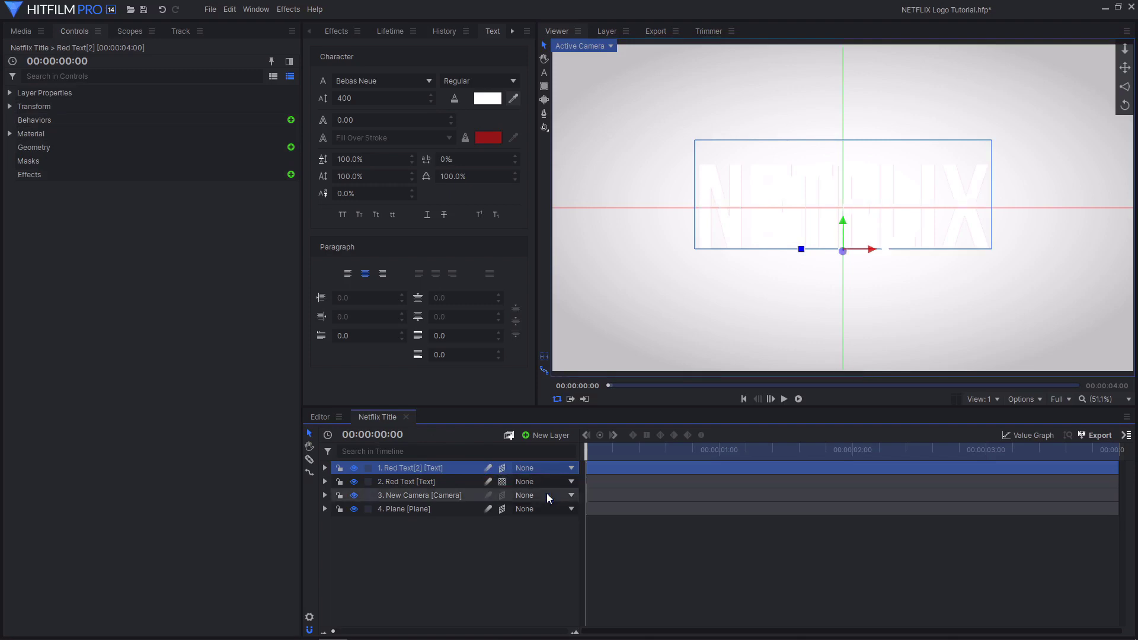
# Step: Turn off Receives Shadows and turn on Casts Shadows in the white text layer's material settings
pyautogui.click(9, 133)
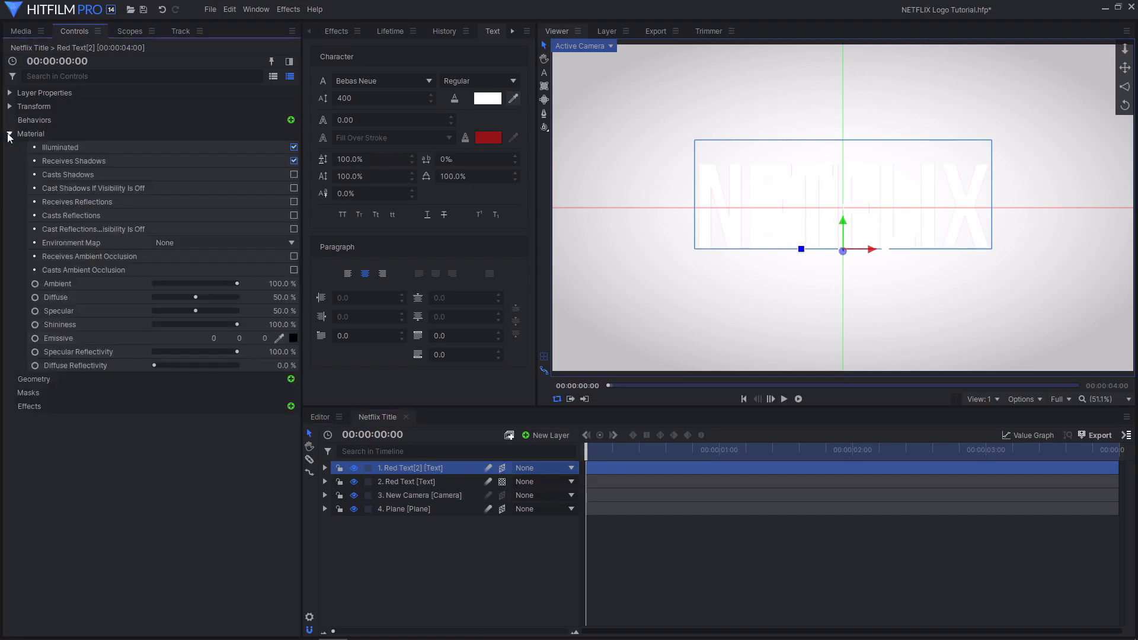
pyautogui.click(68, 146)
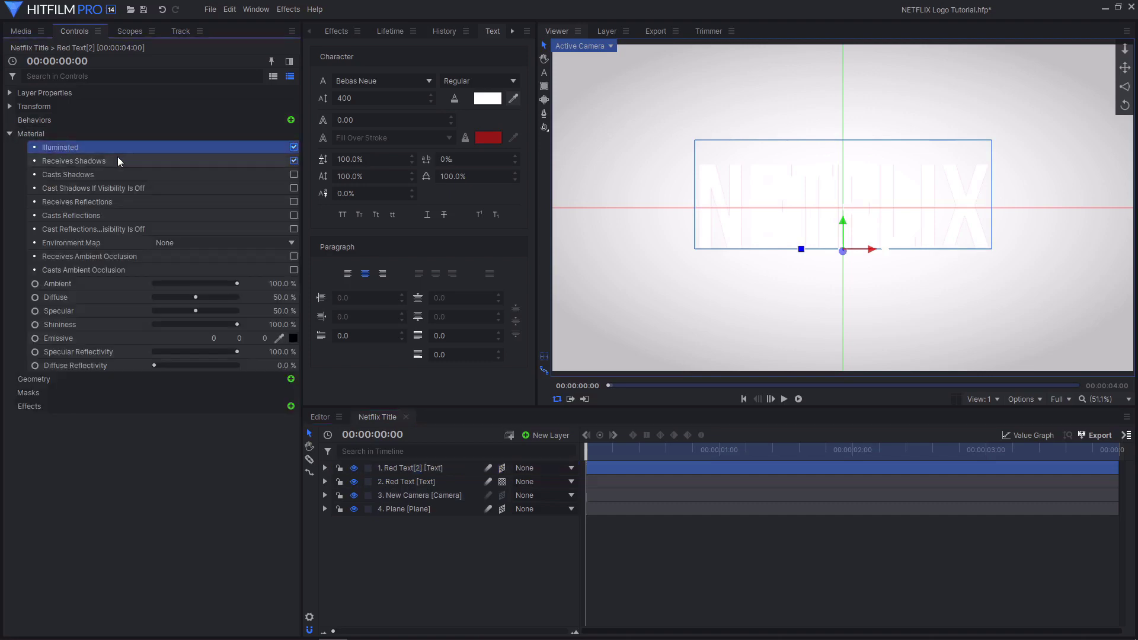
pyautogui.click(94, 161)
pyautogui.click(293, 161)
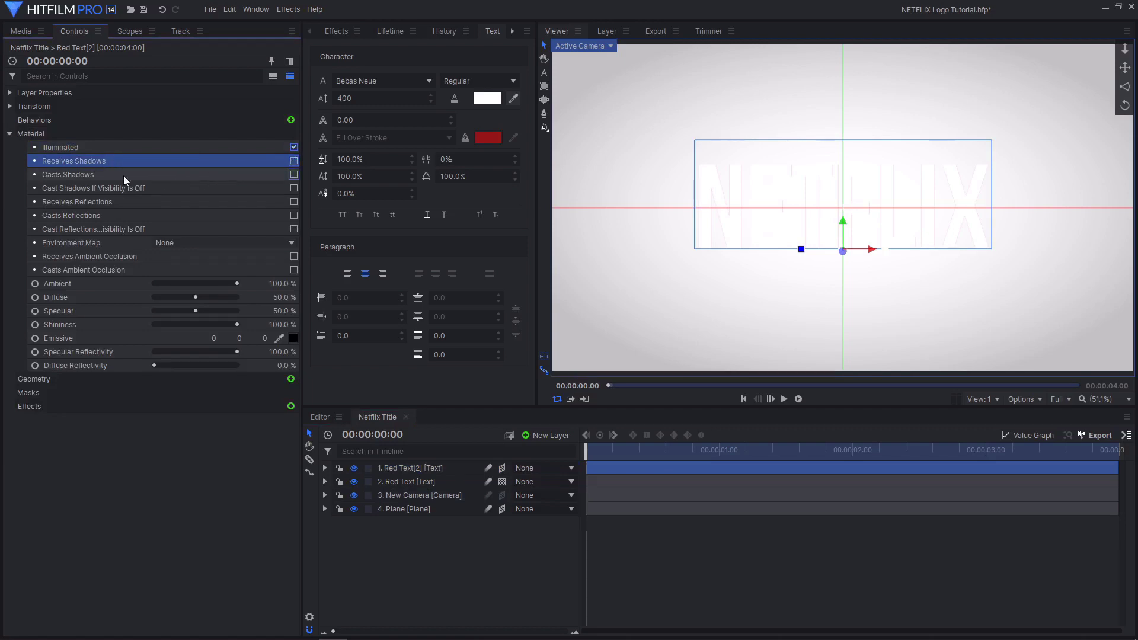
pyautogui.click(124, 175)
pyautogui.click(293, 175)
# Step: Rename the white text layer "N"
pyautogui.click(431, 468)
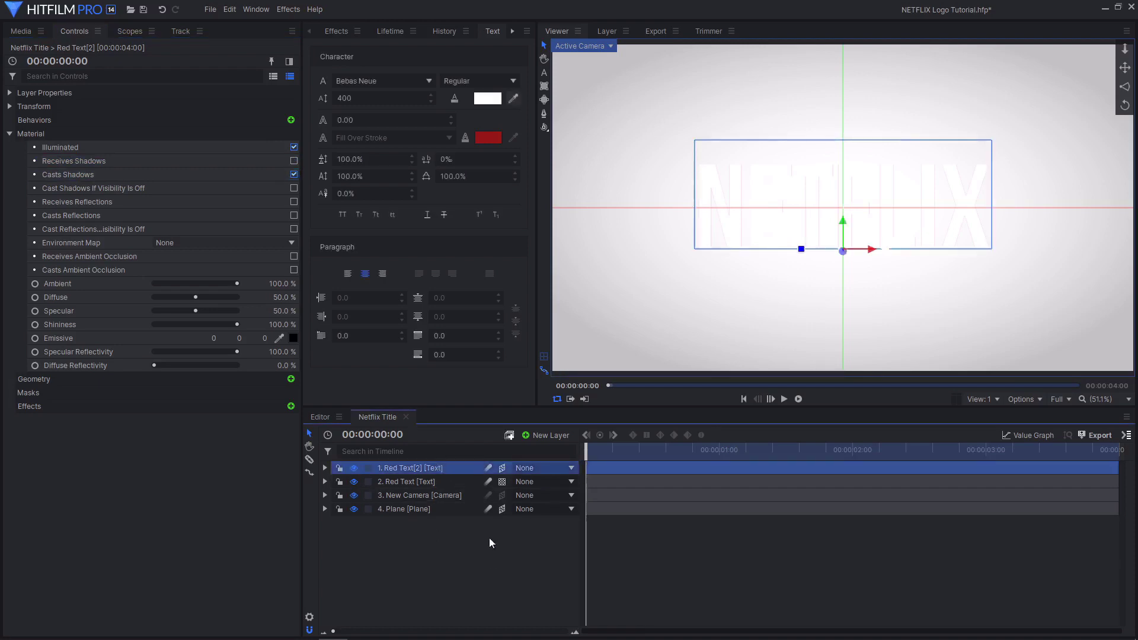
pyautogui.doubleClick(419, 467)
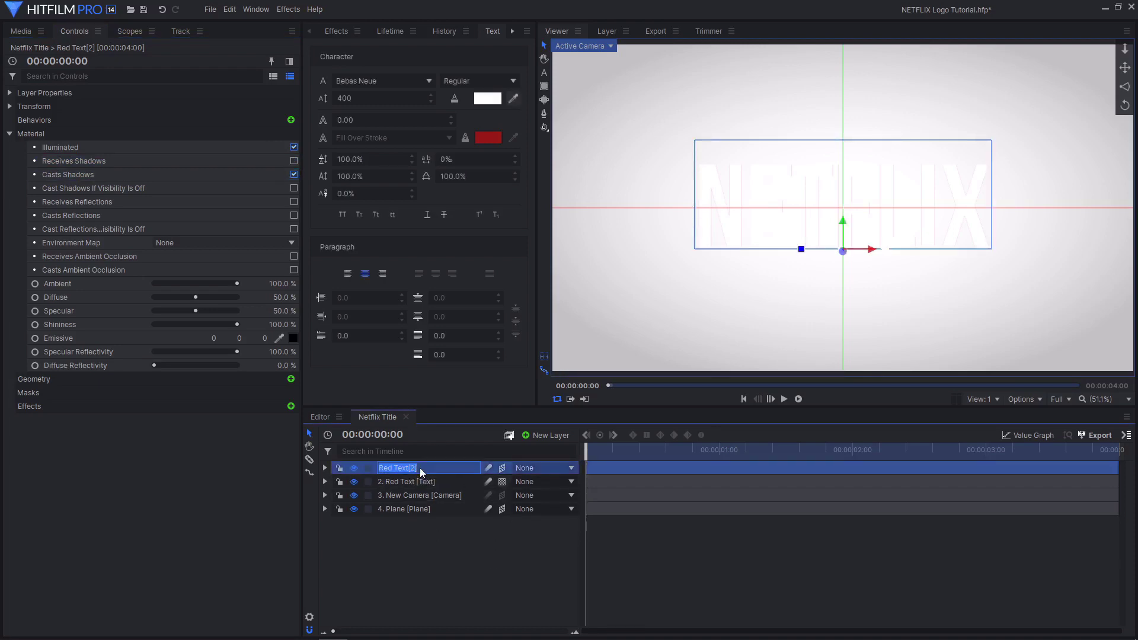
pyautogui.write('N')
pyautogui.press('Return')
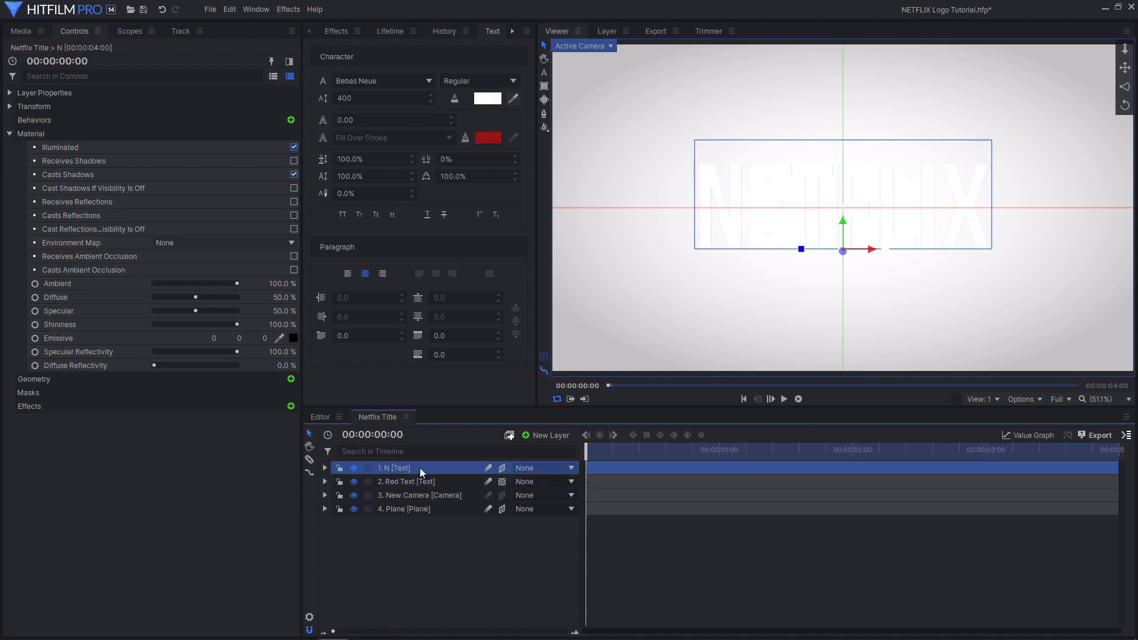
# Step: Delete all letters after the N in the white text, and hide the Plane layer
pyautogui.doubleClick(745, 217)
pyautogui.click(744, 213)
pyautogui.keyDown('shift'); pyautogui.click(1042, 211); pyautogui.keyUp('shift')
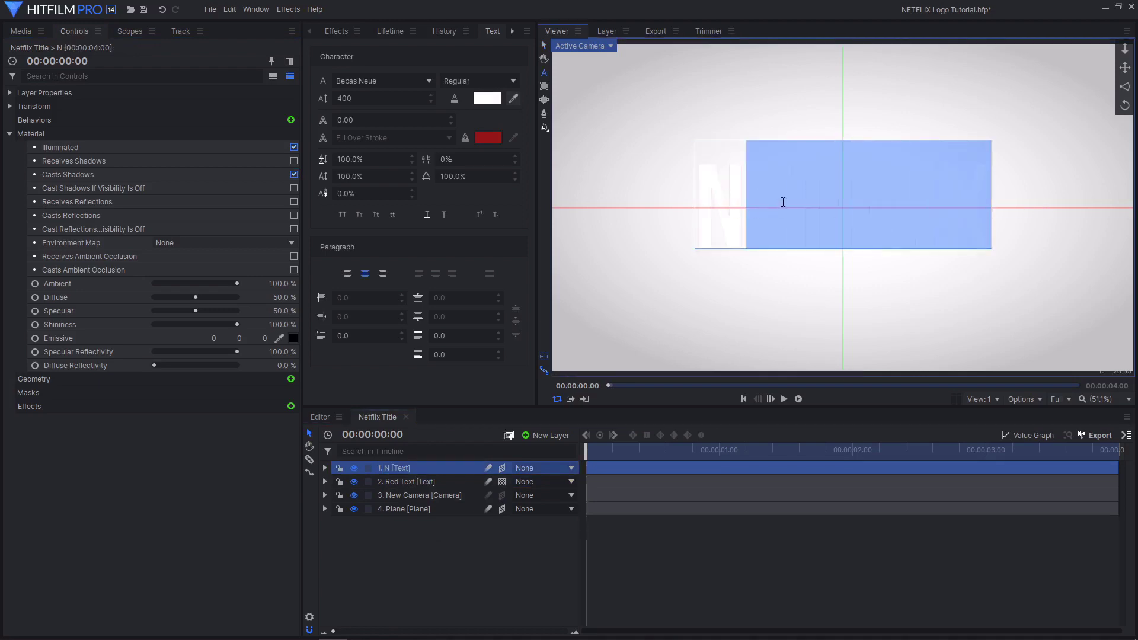
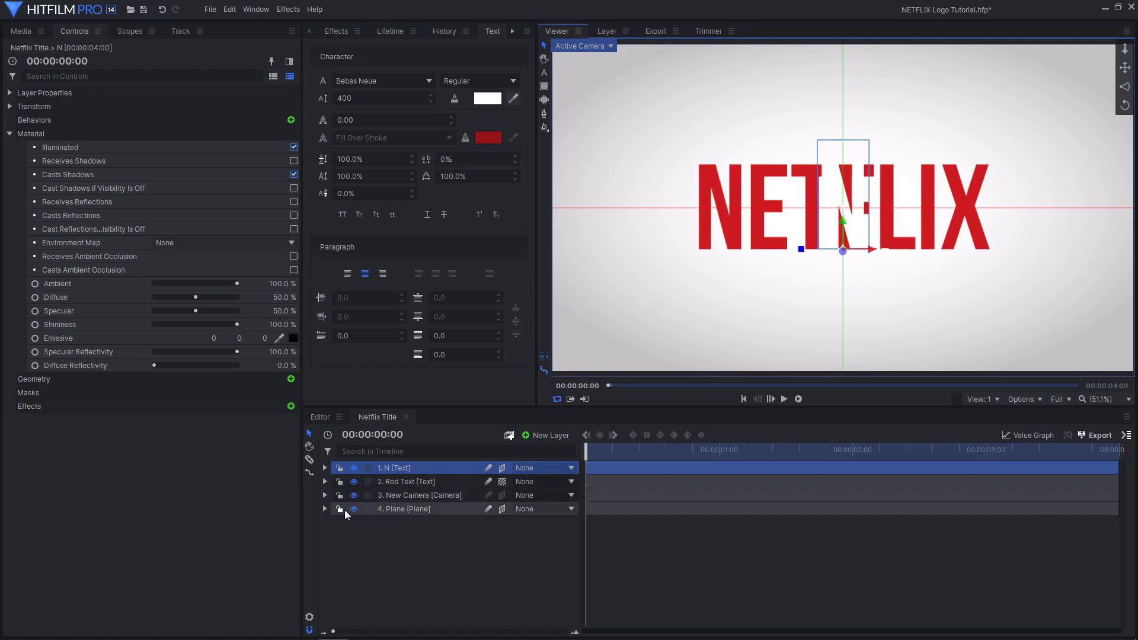
pyautogui.click(357, 508)
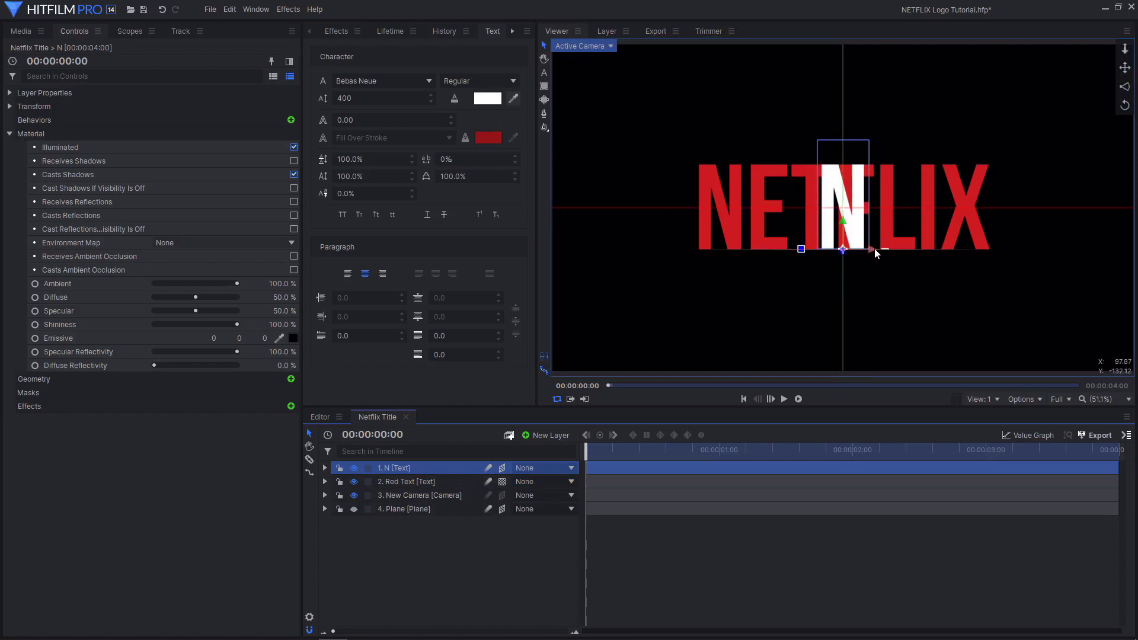
# Step: Search the effects library for "extrude" and locate the text-only Extrude geometry effect
pyautogui.hotkey('ctrl', '6')
pyautogui.click(325, 468)
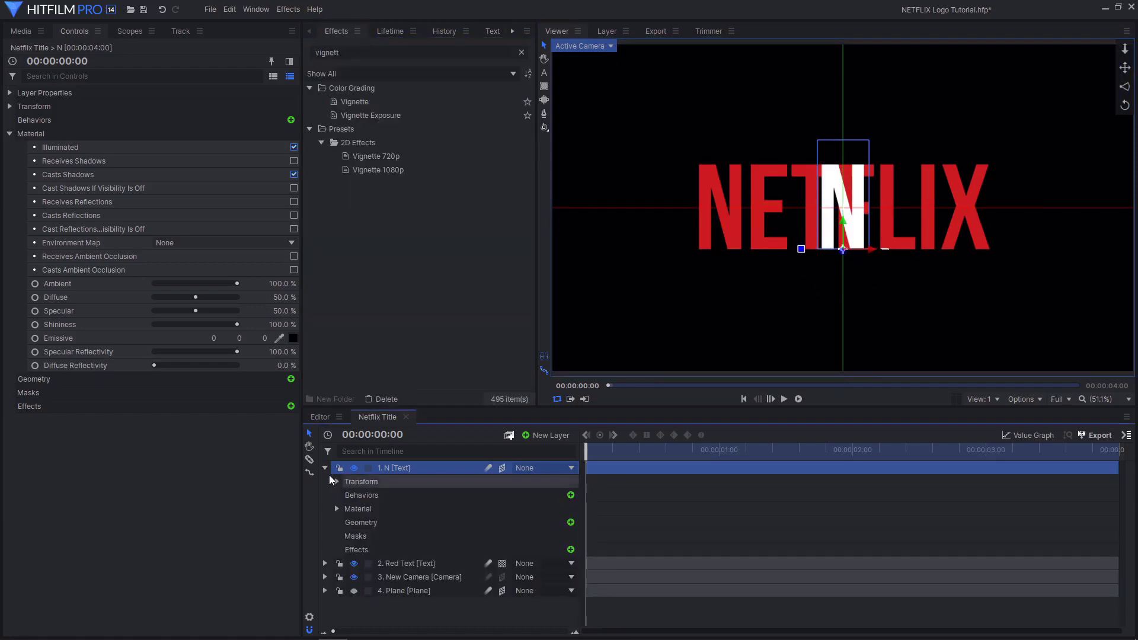
pyautogui.click(324, 468)
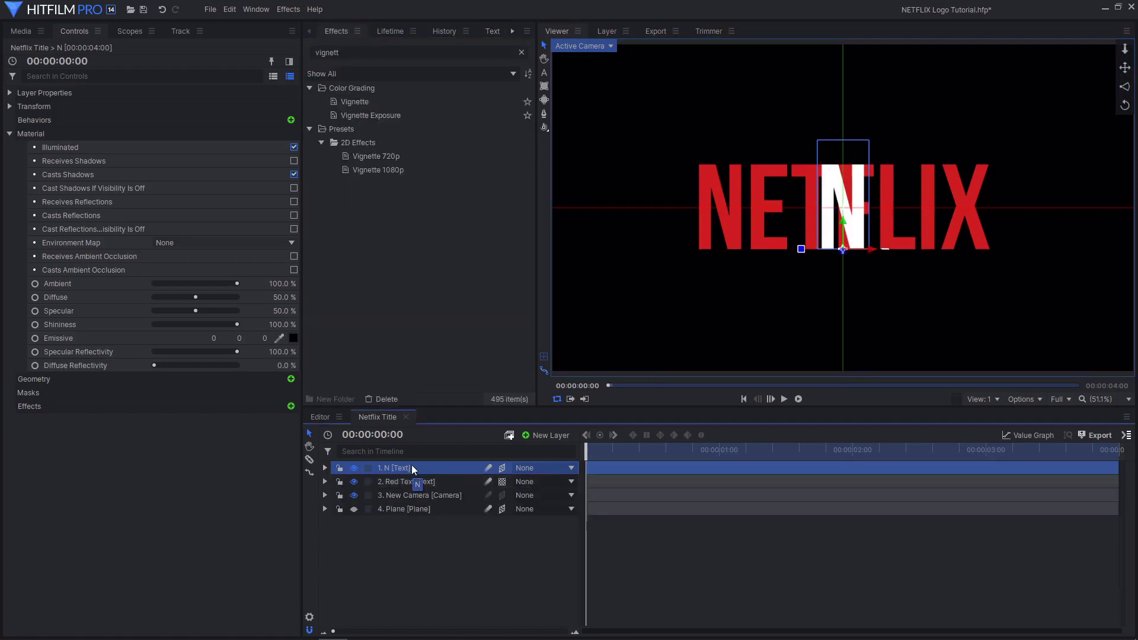
pyautogui.moveTo(412, 470); pyautogui.dragTo(414, 467)
pyautogui.moveTo(380, 463); pyautogui.dragTo(380, 464)
pyautogui.click(371, 54)
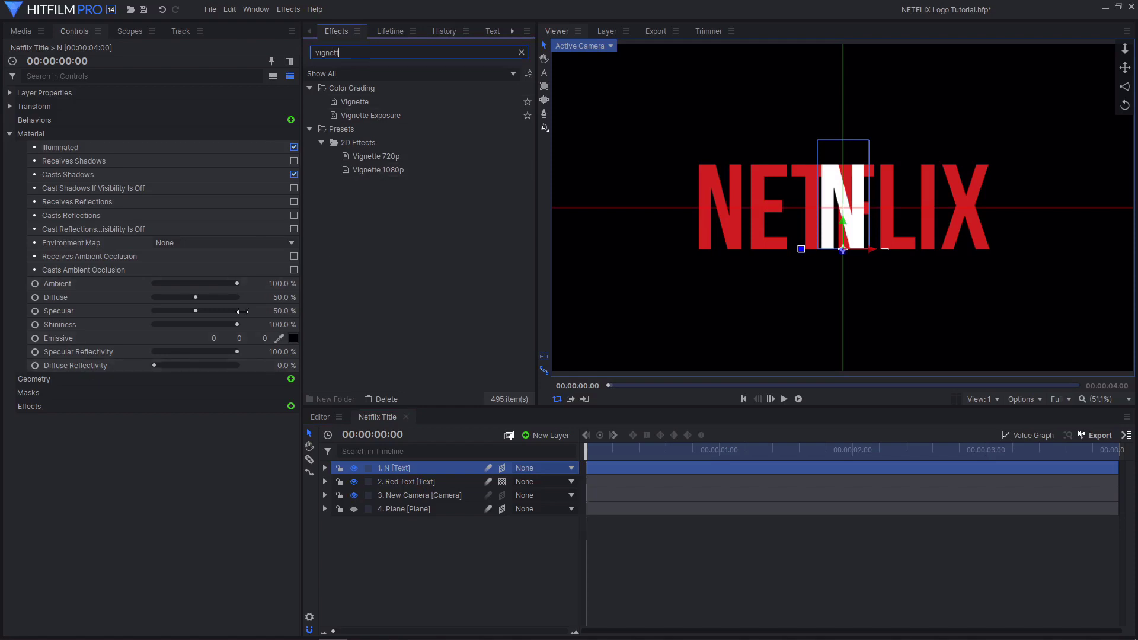
pyautogui.doubleClick(365, 47)
pyautogui.write('extru')
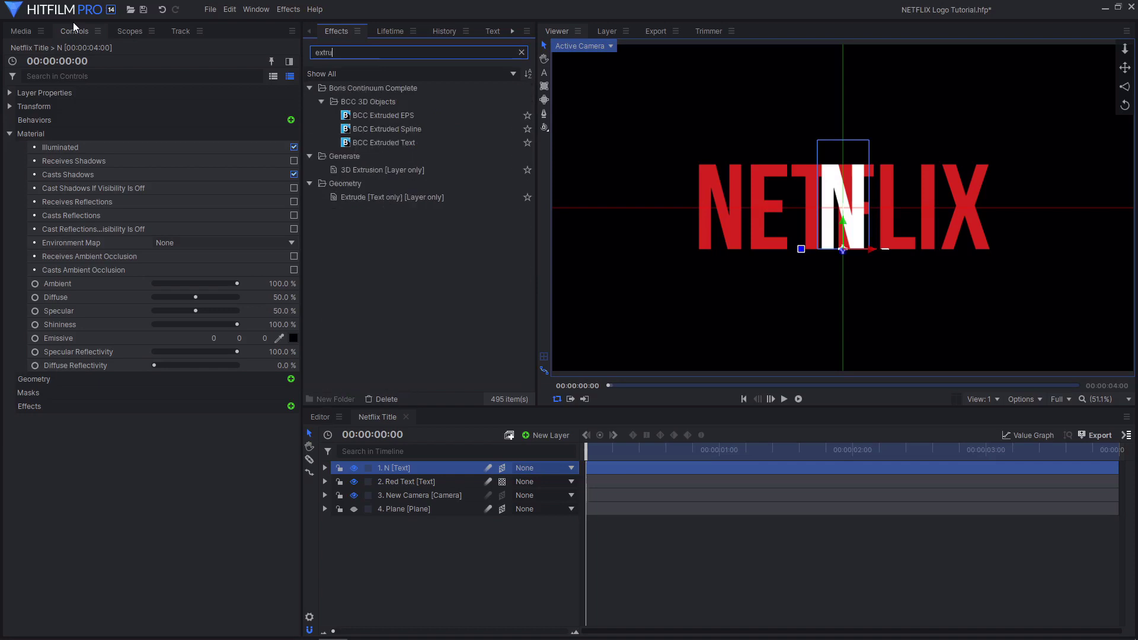
pyautogui.write('de')
pyautogui.click(402, 167)
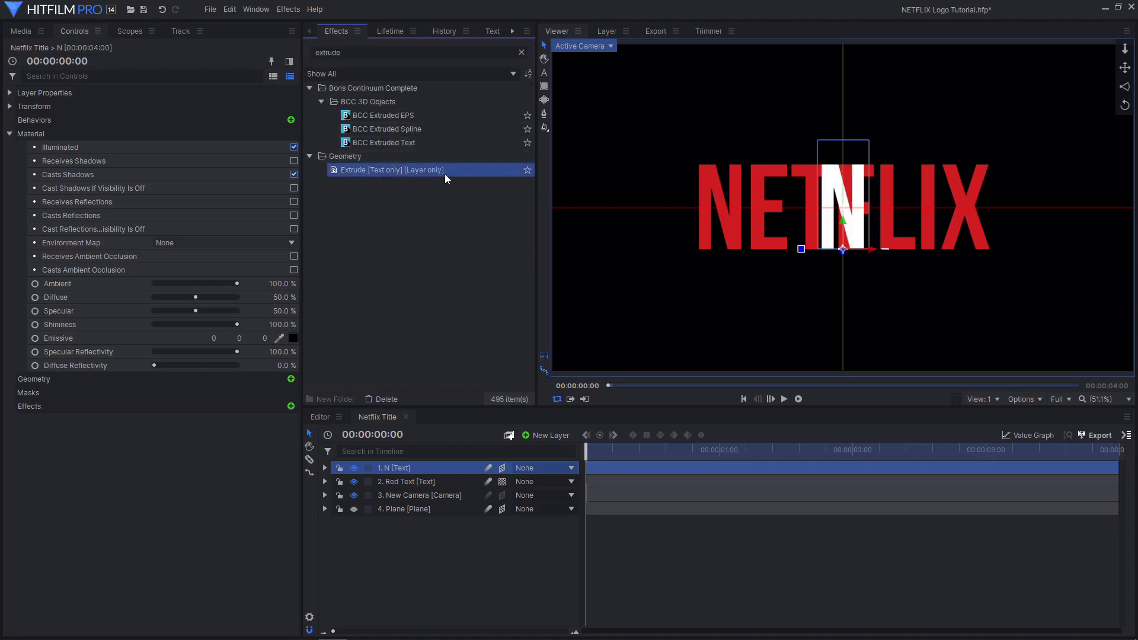
pyautogui.click(358, 53)
pyautogui.click(113, 531)
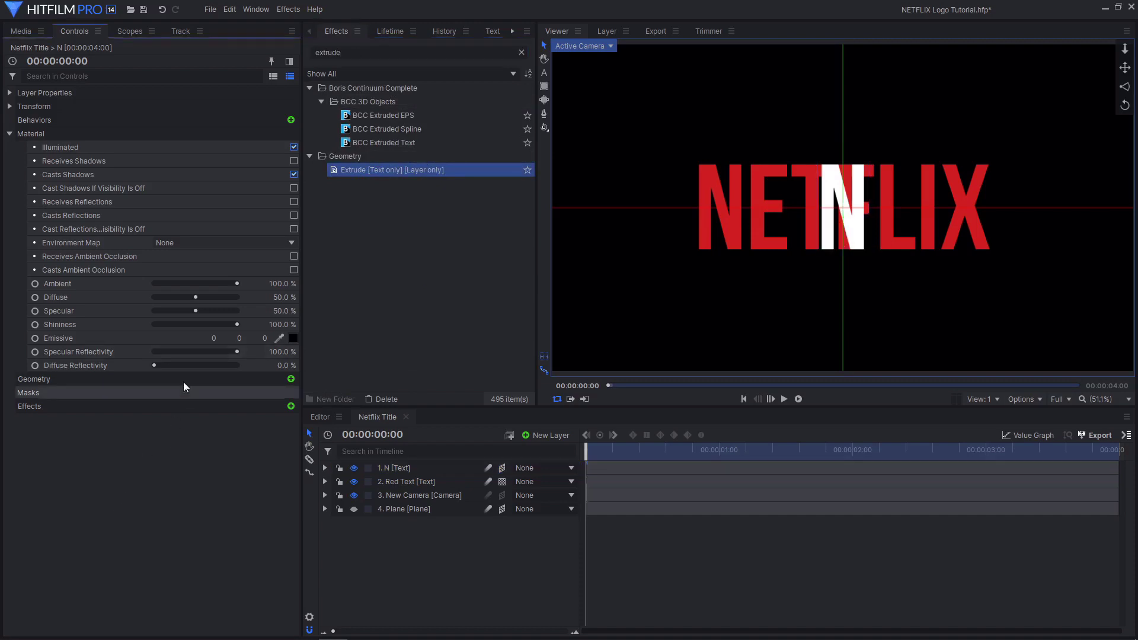
# Step: Add Extrude geometry to the N layer and set its depth to 200 px
pyautogui.click(291, 379)
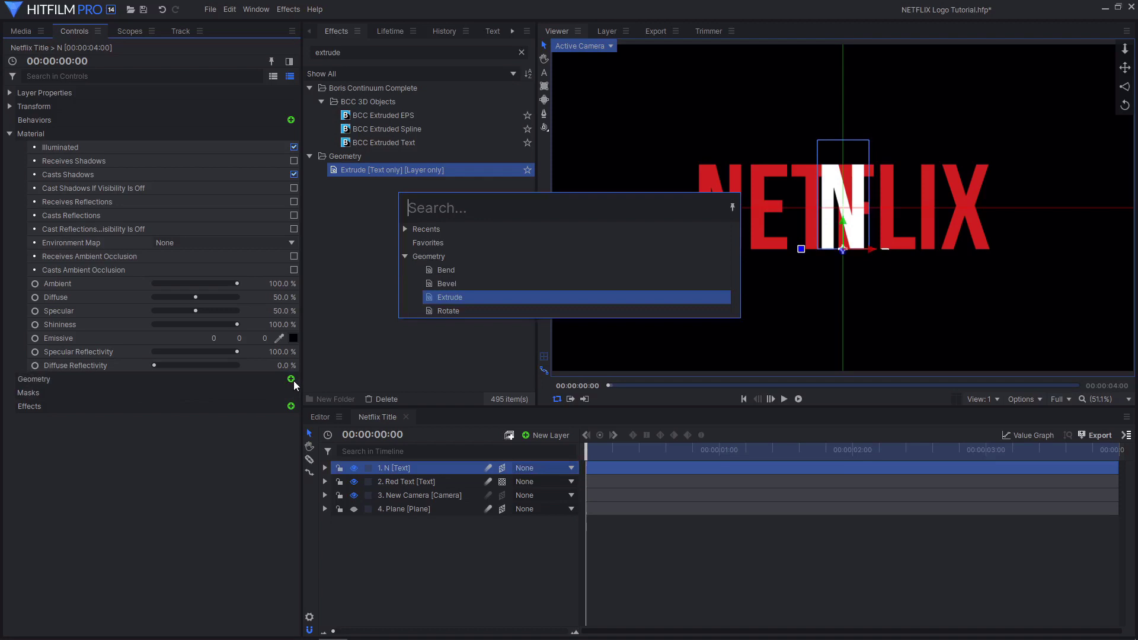
pyautogui.click(457, 302)
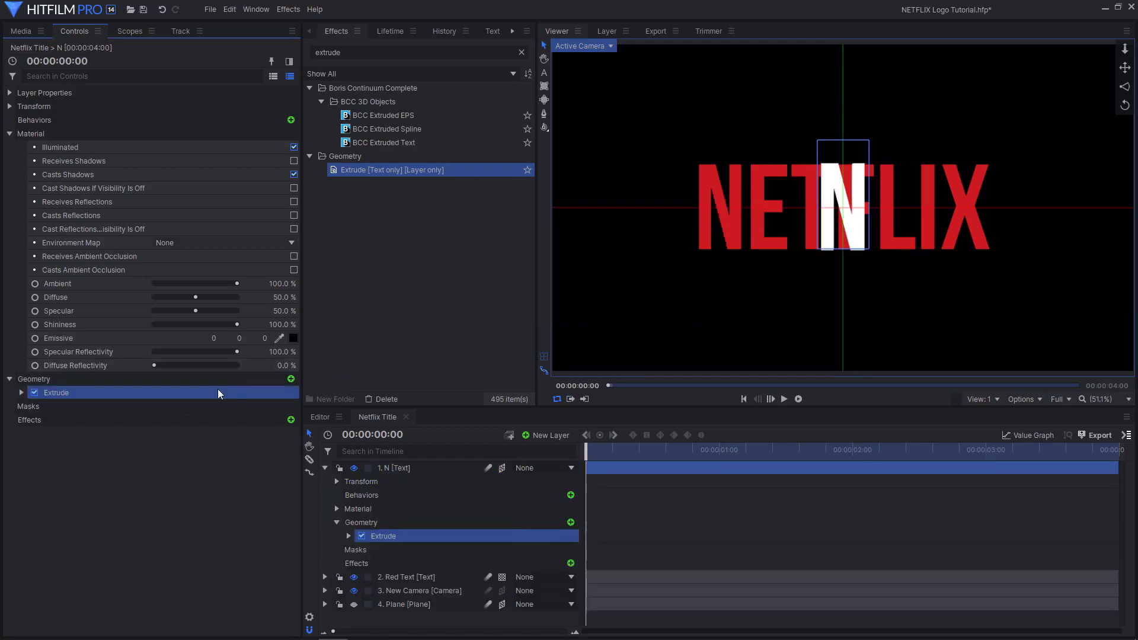
pyautogui.click(22, 392)
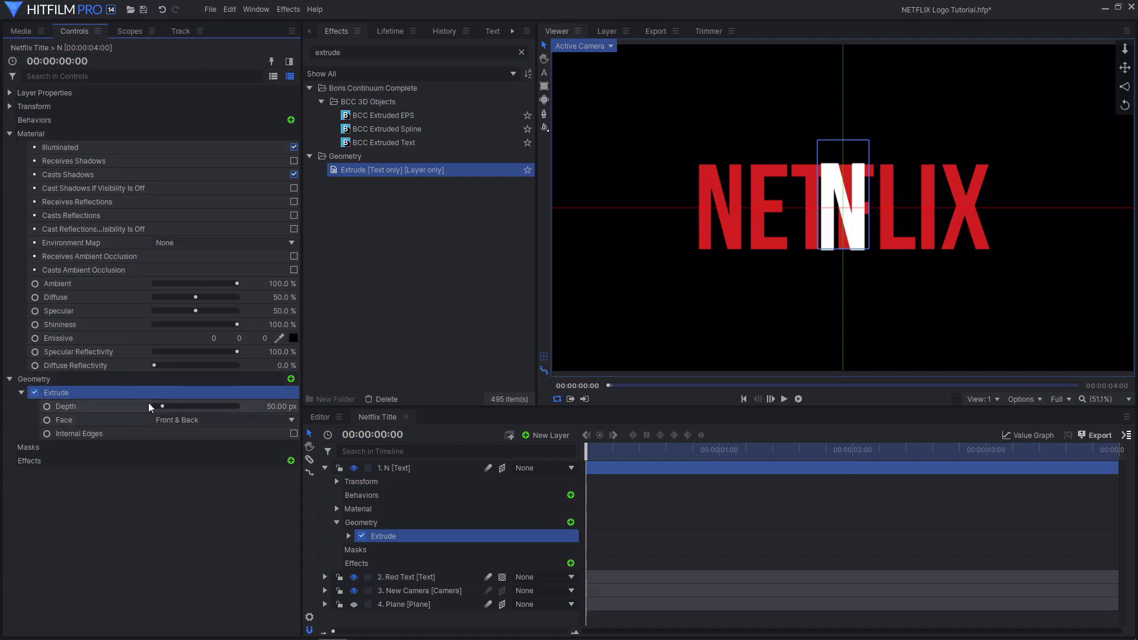
pyautogui.click(116, 406)
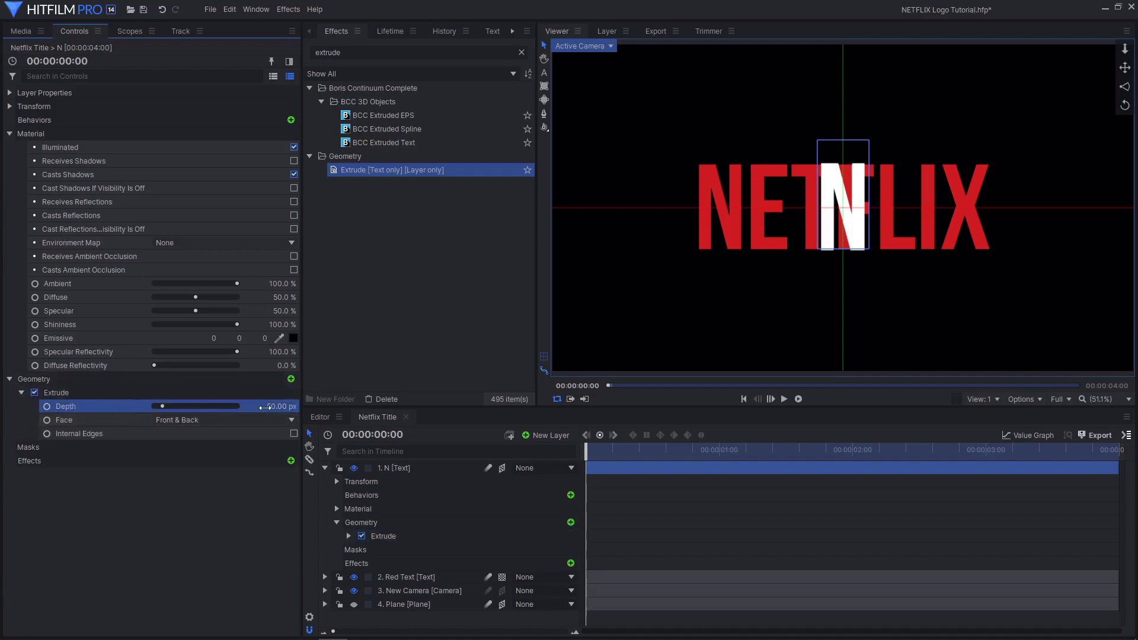
pyautogui.moveTo(264, 407); pyautogui.dragTo(333, 369)
# Step: Set the Face option of the N layer's Extrude to Back
pyautogui.click(107, 421)
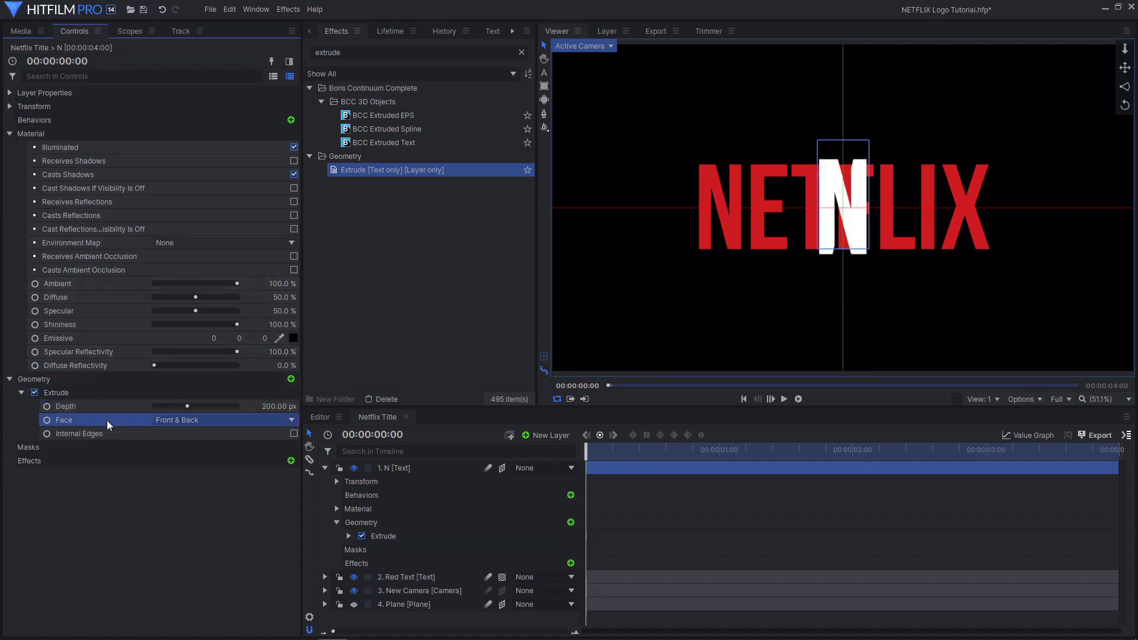
pyautogui.click(179, 422)
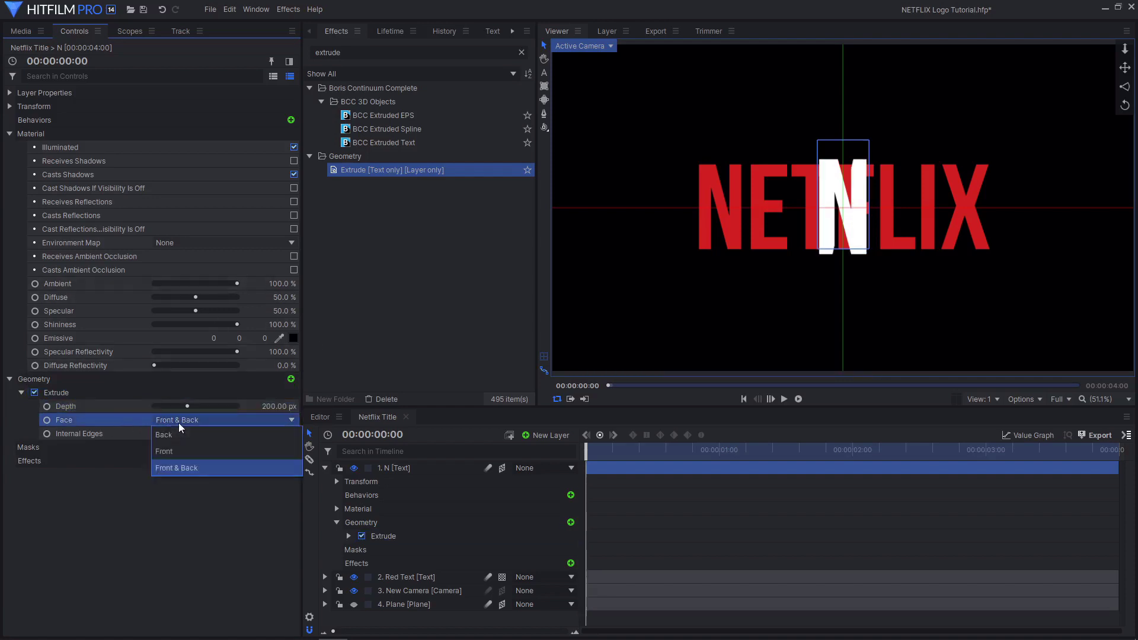
pyautogui.click(186, 442)
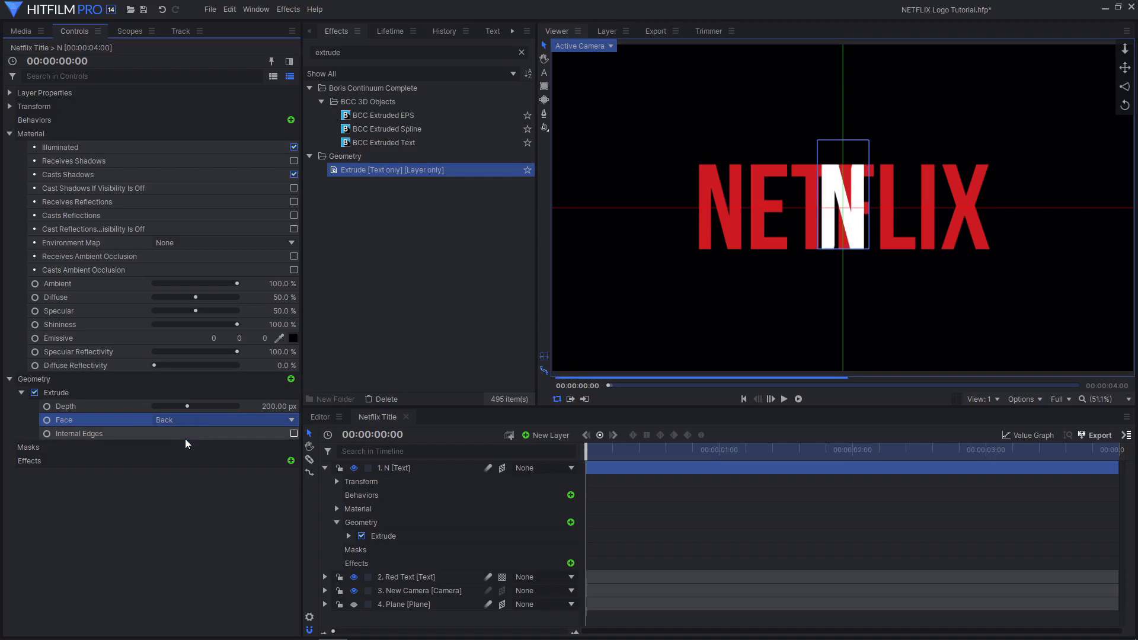
pyautogui.click(180, 487)
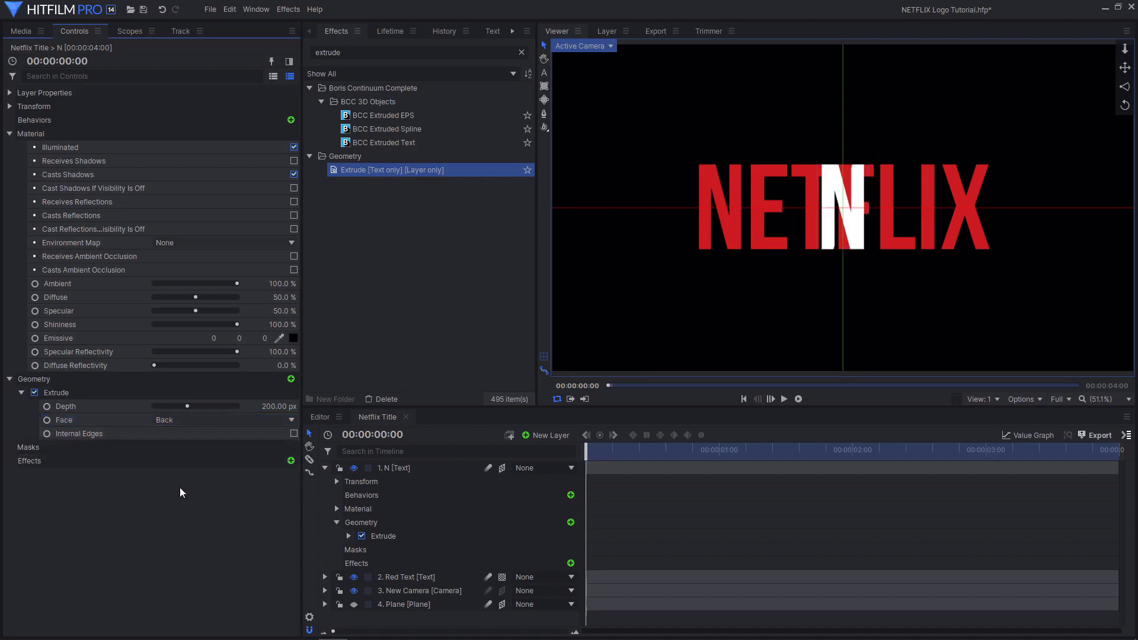
# Step: Toggle the N layer's Extrude off and on to compare the letter, leaving it disabled
pyautogui.click(77, 395)
pyautogui.click(35, 392)
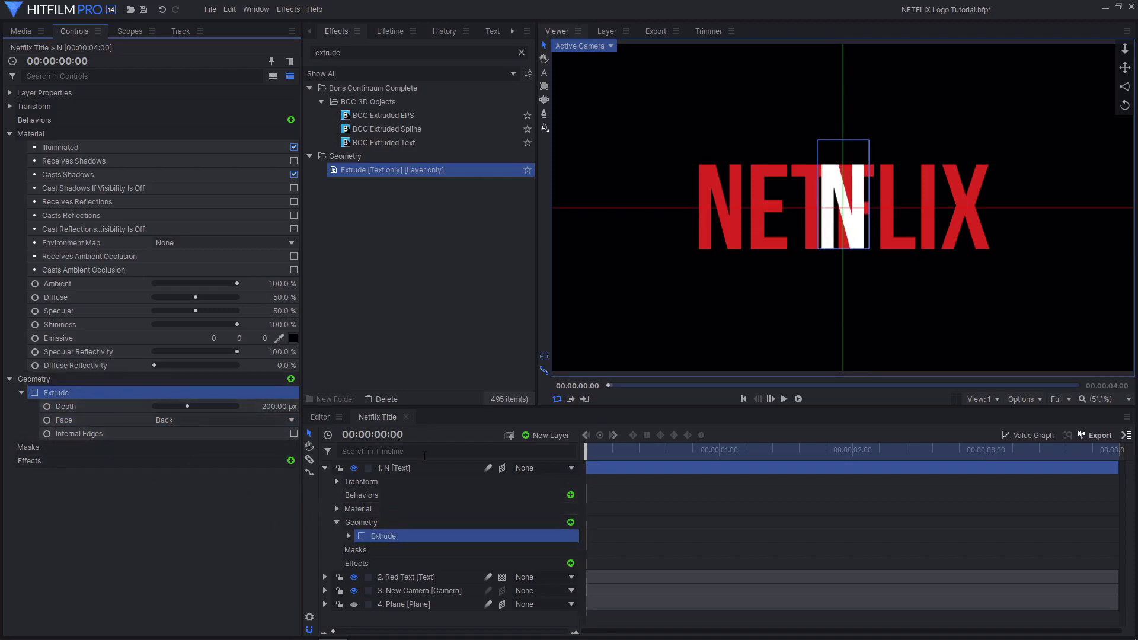
pyautogui.press('Escape')
pyautogui.click(67, 393)
pyautogui.click(36, 392)
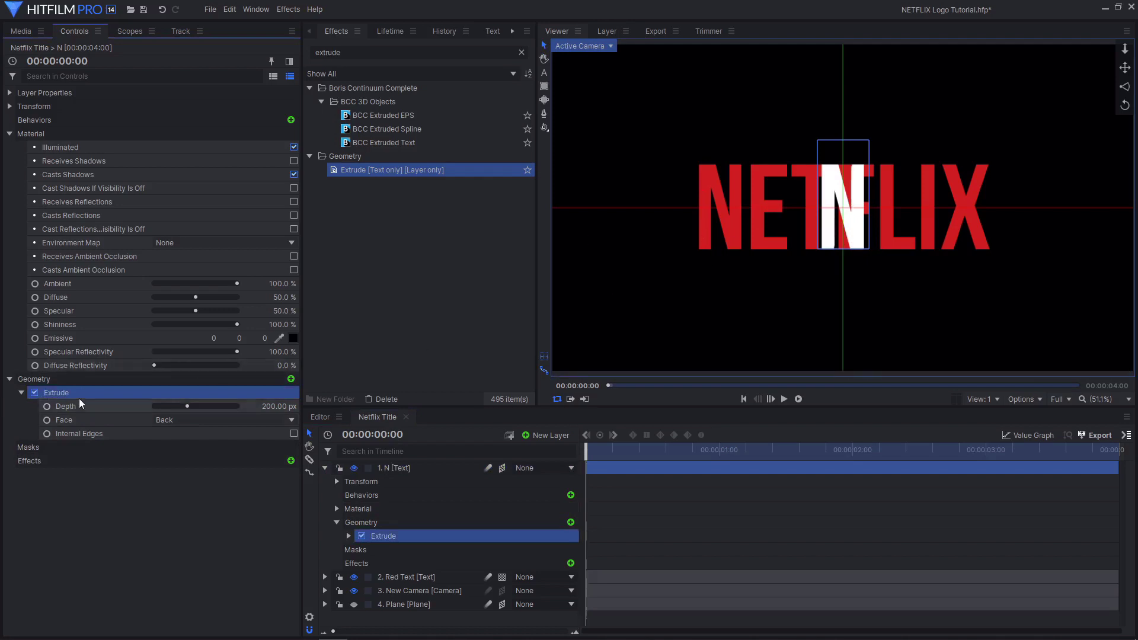
pyautogui.click(35, 394)
pyautogui.press('Escape')
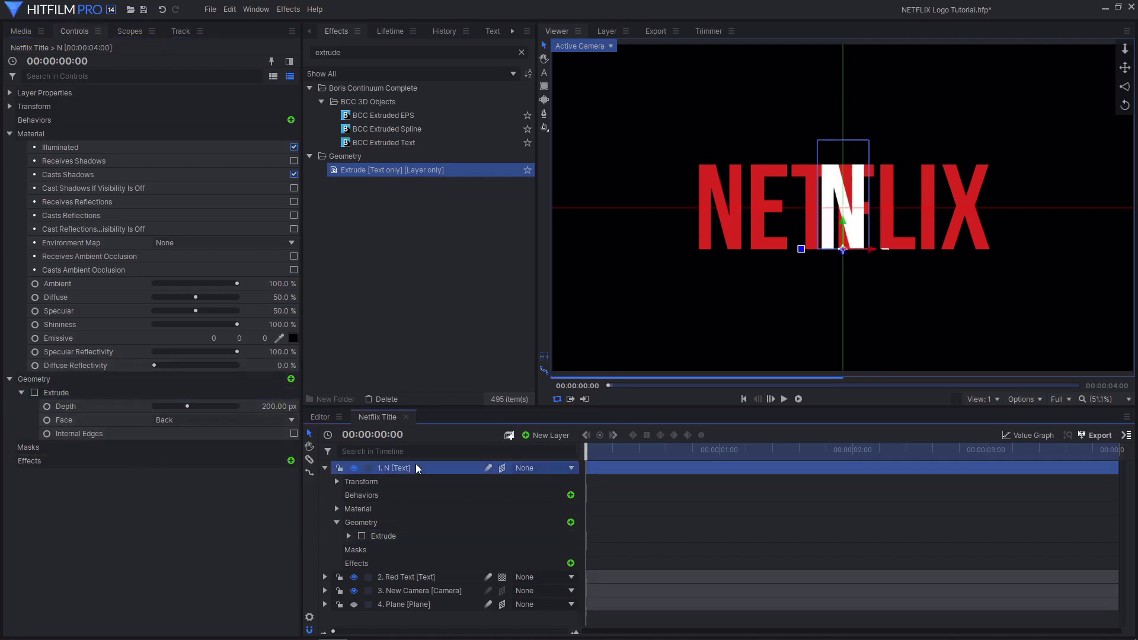
# Step: Collapse the N layer's properties and move the white N sideways over the first letter of the red NETFLIX text
pyautogui.click(337, 522)
pyautogui.click(325, 467)
pyautogui.click(477, 531)
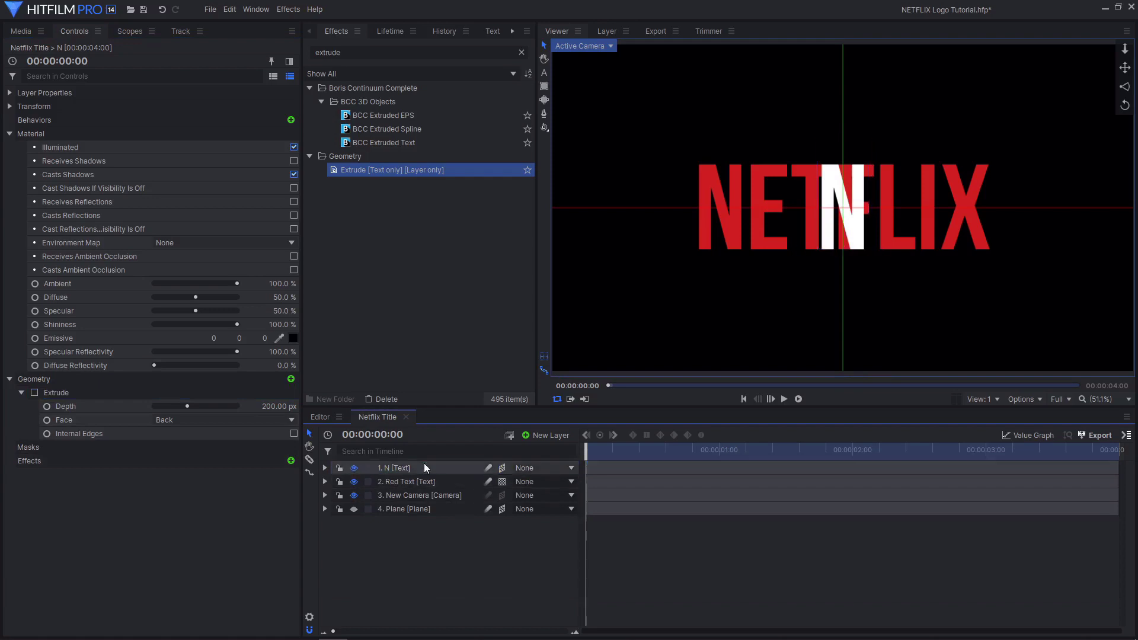
pyautogui.click(424, 468)
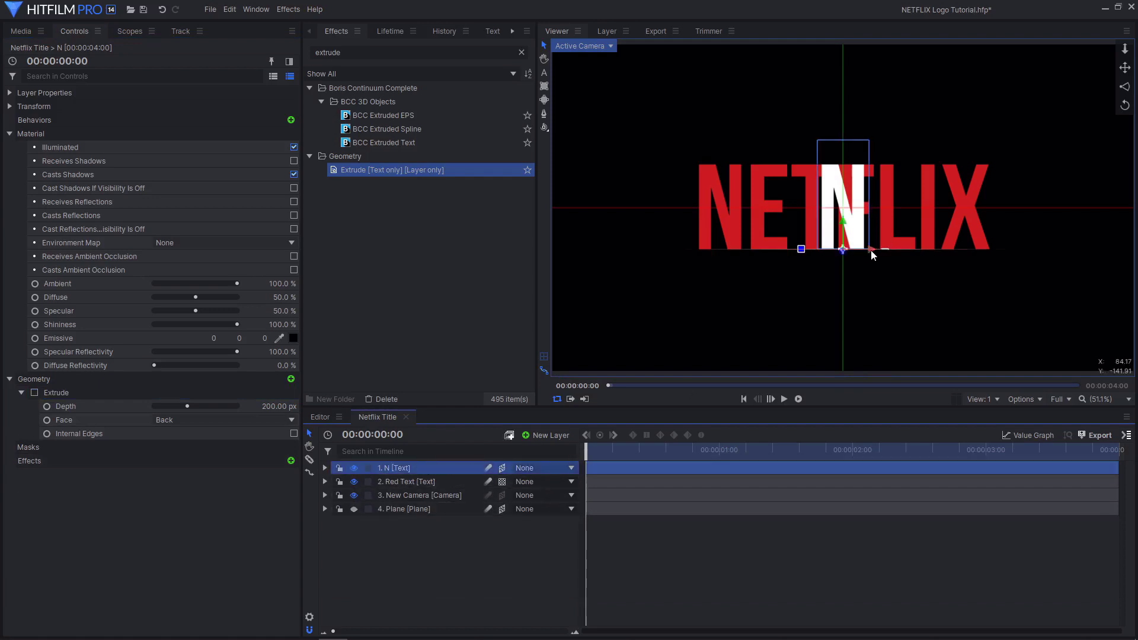
pyautogui.moveTo(869, 250); pyautogui.dragTo(748, 248)
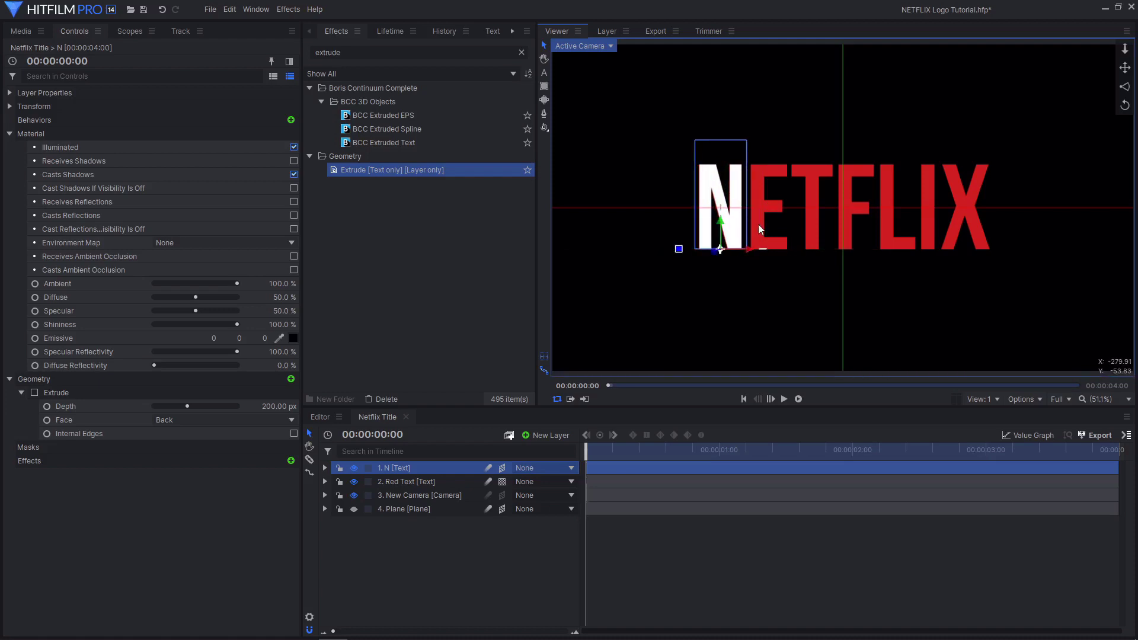
pyautogui.scroll(3, 736, 190)
pyautogui.scroll(-3, 694, 218)
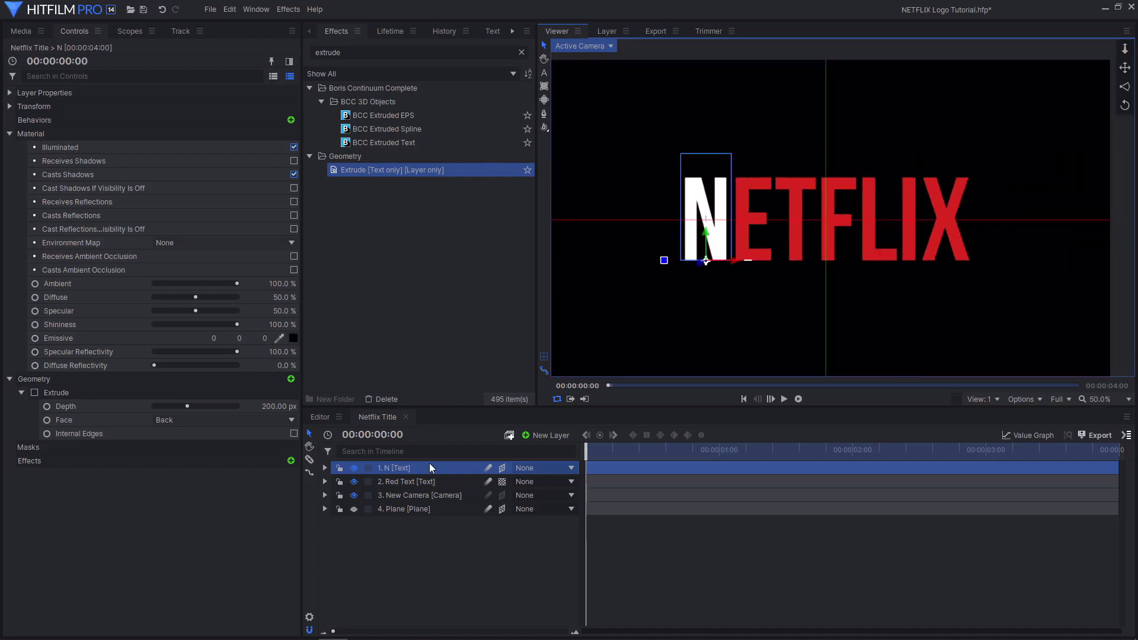
# Step: Duplicate the N layer and rename the copy E
pyautogui.rightClick(429, 463)
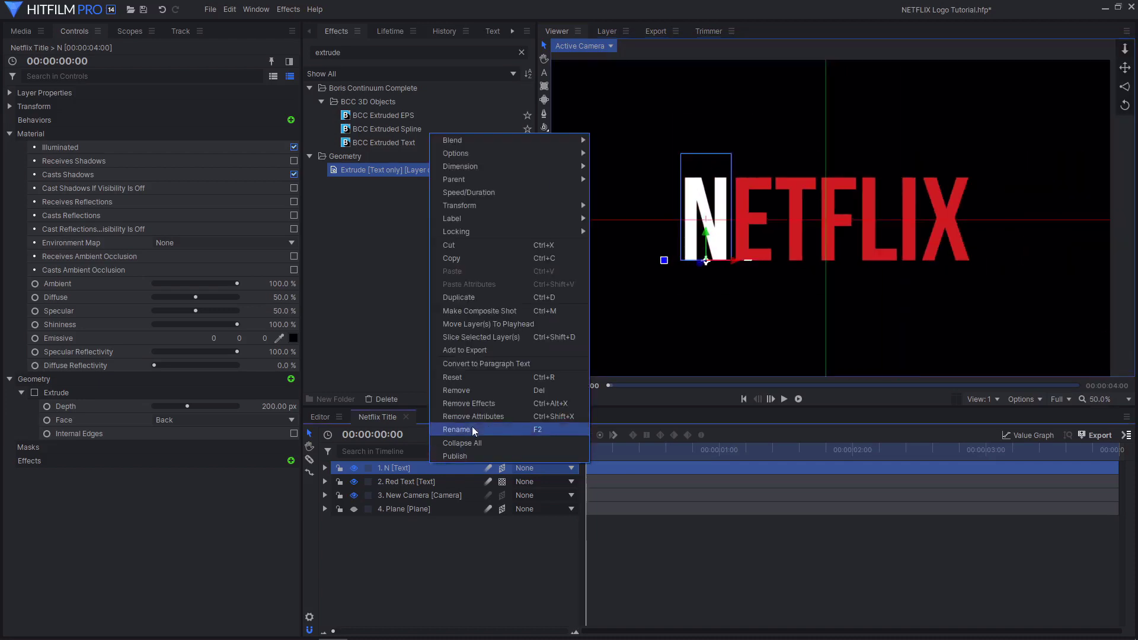
pyautogui.click(477, 296)
pyautogui.doubleClick(418, 468)
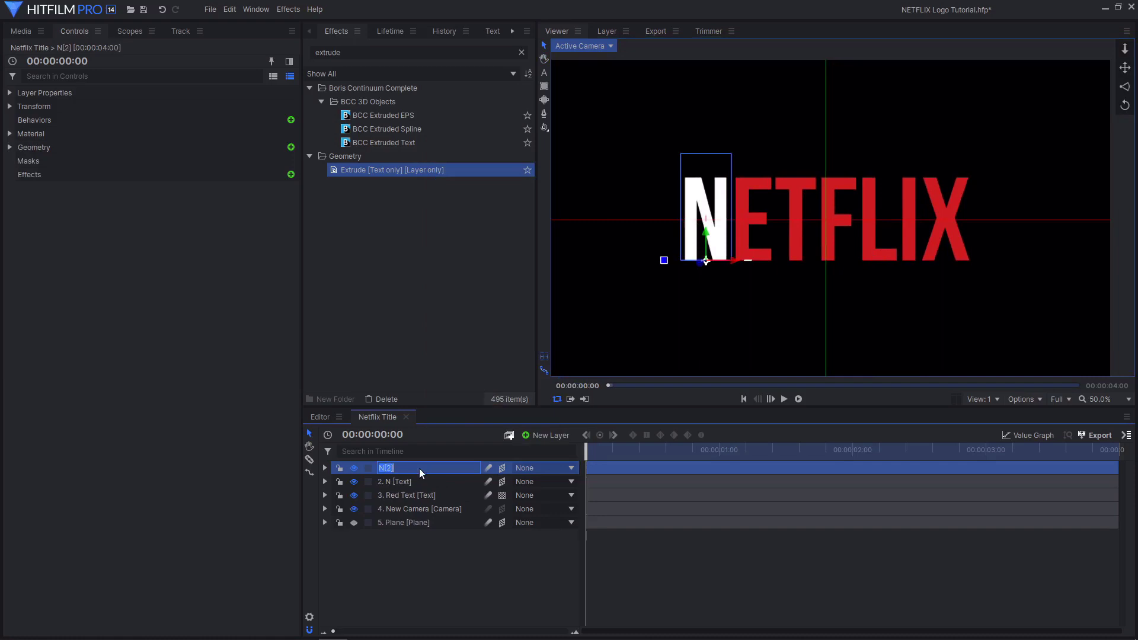
pyautogui.write('E')
pyautogui.press('Return')
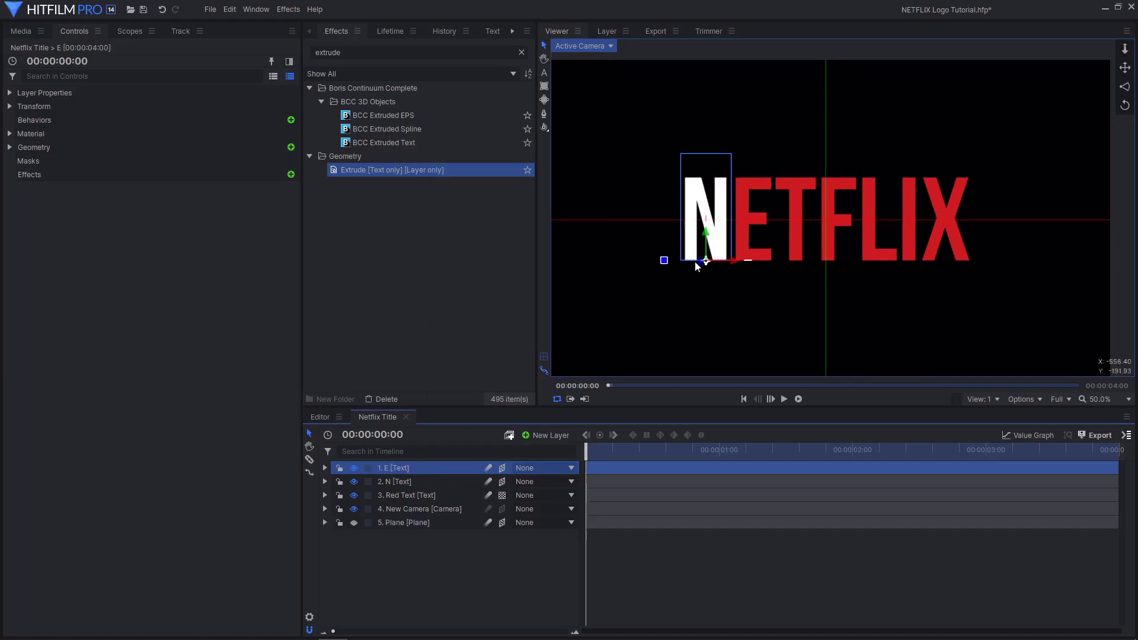
# Step: Replace the E layer's text with the letter E and align it over the red E
pyautogui.press('t')
pyautogui.moveTo(728, 228); pyautogui.dragTo(685, 228)
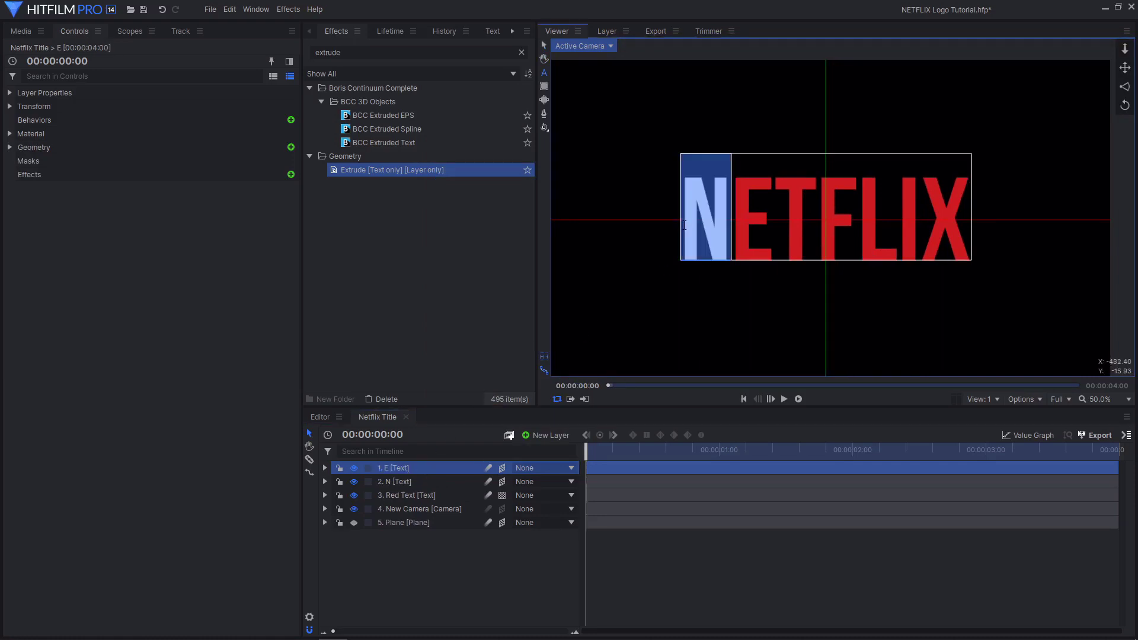
pyautogui.press('v')
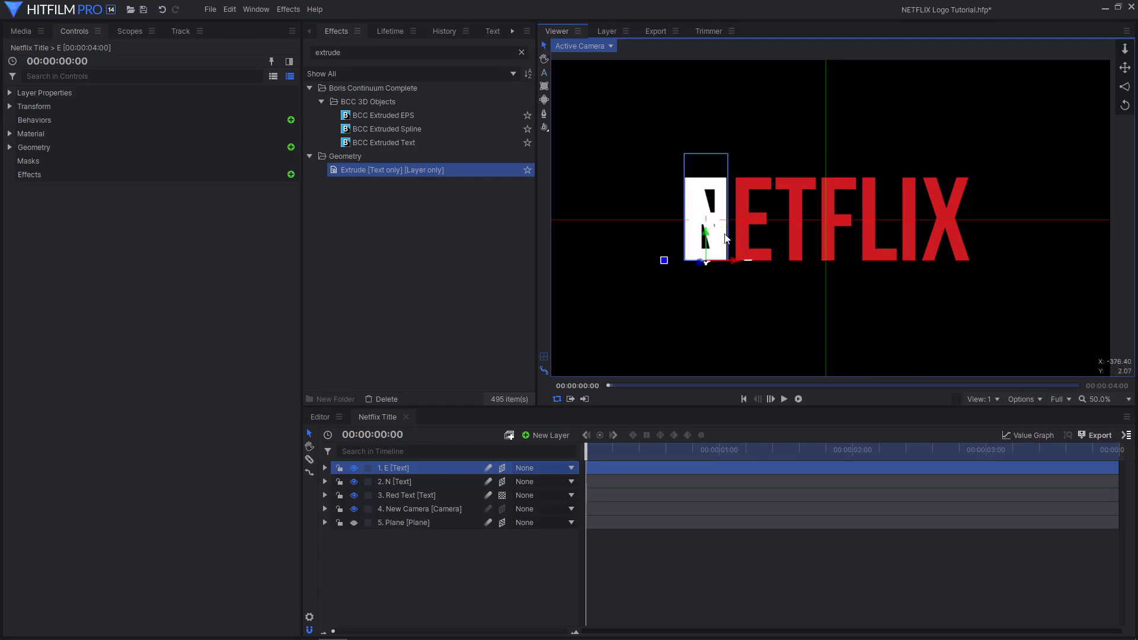
pyautogui.moveTo(737, 259); pyautogui.dragTo(781, 266)
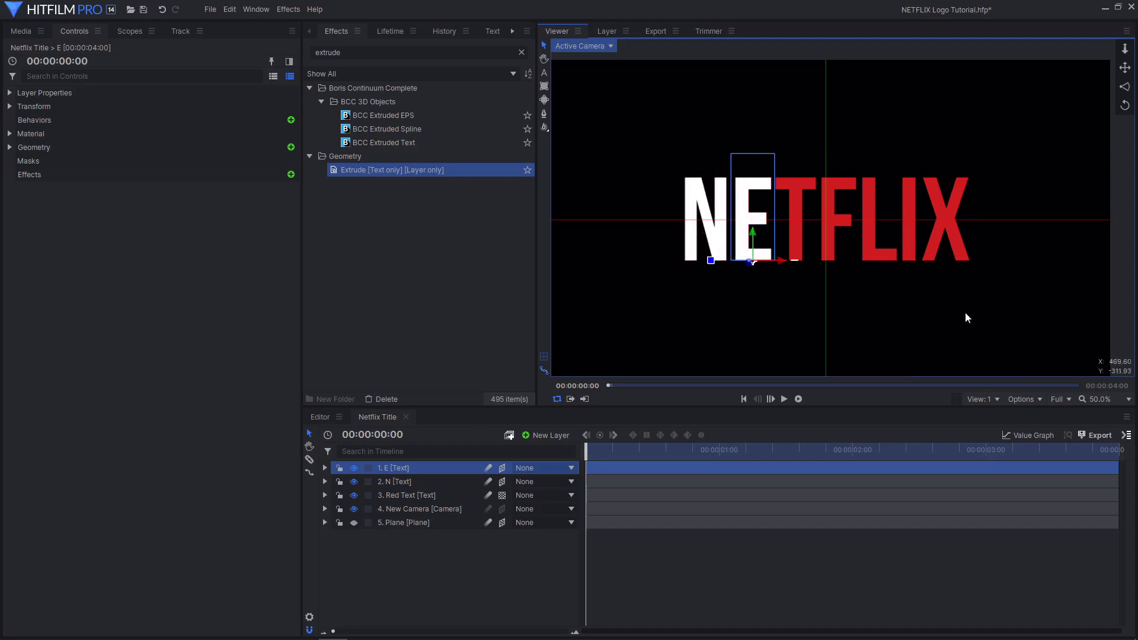
# Step: Duplicate the E layer and rename the copy T
pyautogui.hotkey('ctrl', 'd')
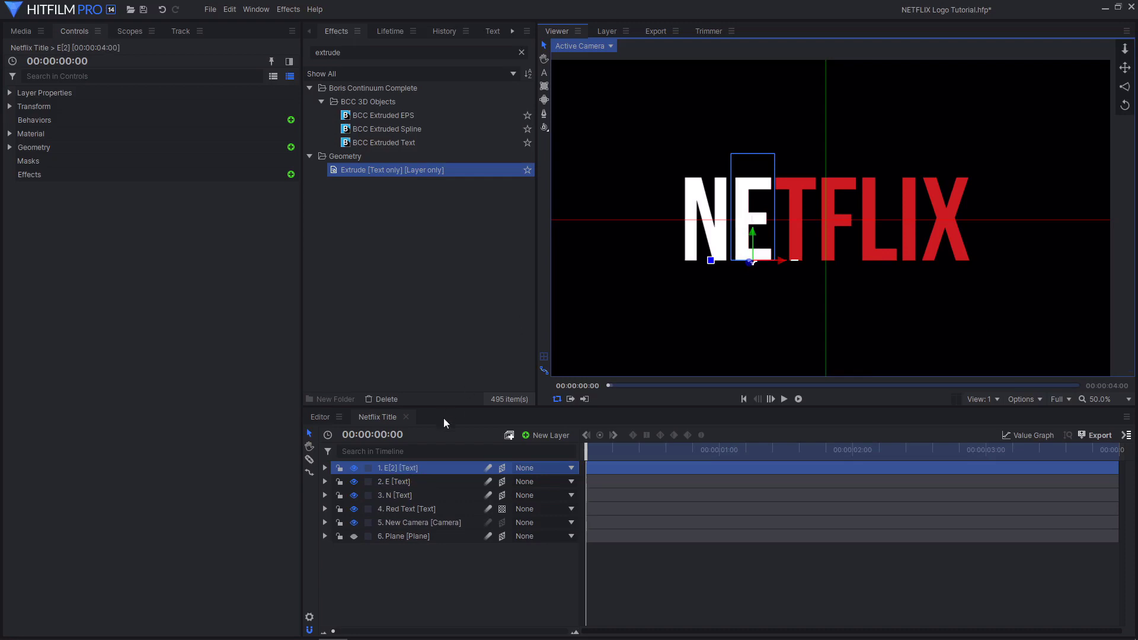
pyautogui.doubleClick(438, 467)
pyautogui.write('T')
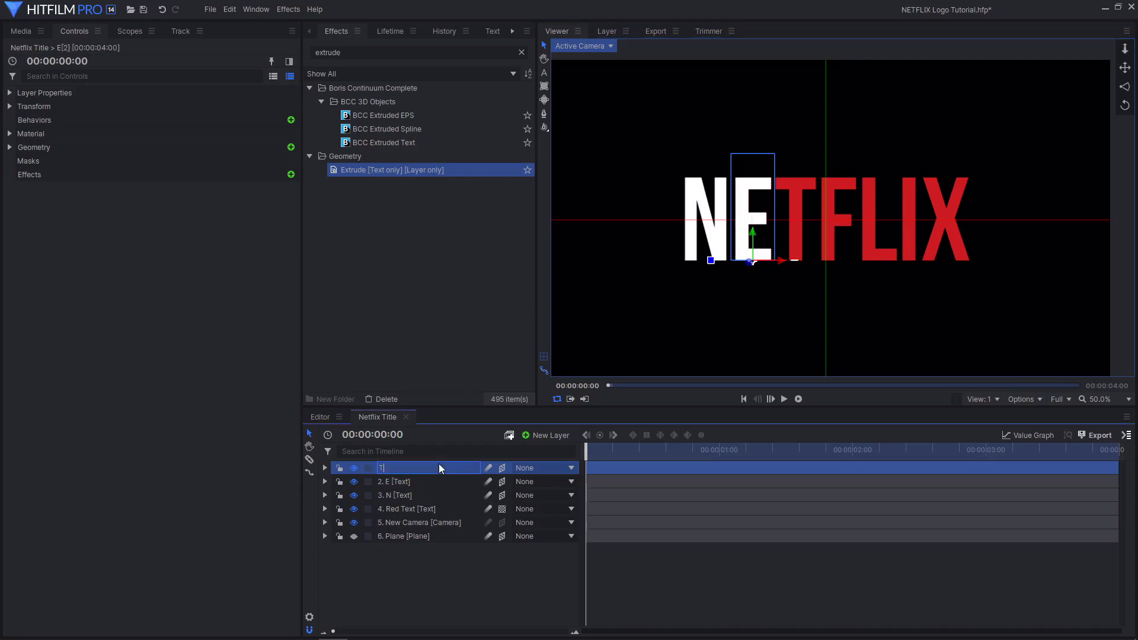
pyautogui.press('Return')
# Step: Replace the T layer's text with the letter T and align it over the red T
pyautogui.press('t')
pyautogui.click(753, 243)
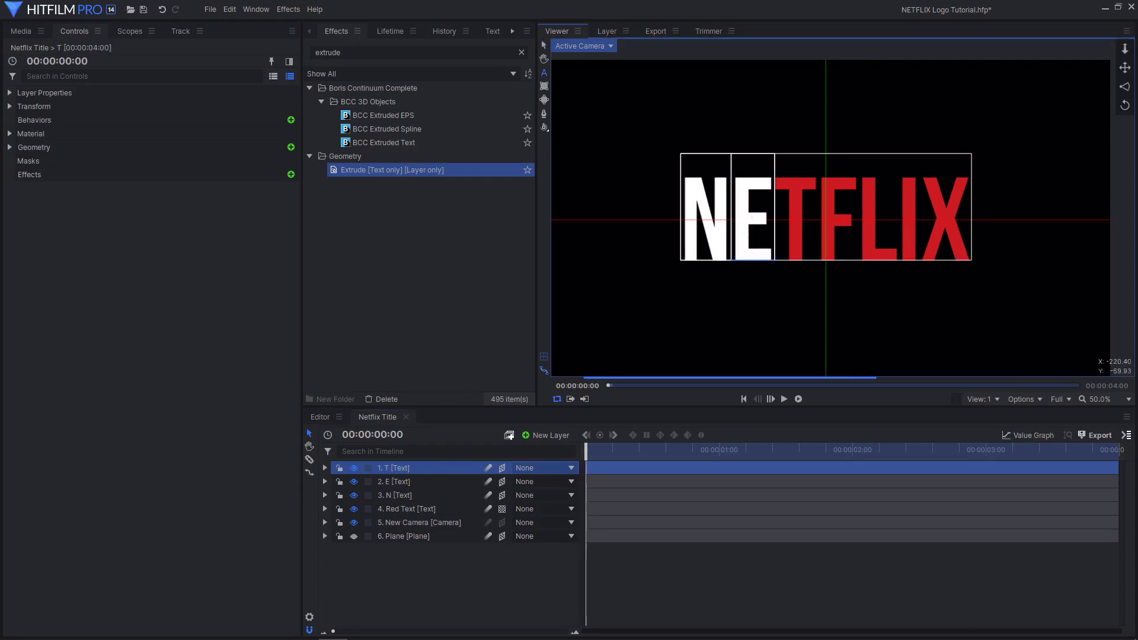
pyautogui.moveTo(772, 237); pyautogui.dragTo(899, 271)
pyautogui.write('T')
pyautogui.press('Escape')
# Step: Create the white F and L letter layers from renamed duplicates and align them over their red counterparts
pyautogui.hotkey('ctrl', 'd')
pyautogui.doubleClick(406, 468)
pyautogui.write('F')
pyautogui.press('Return')
pyautogui.hotkey('ctrl', 'd')
pyautogui.doubleClick(406, 468)
pyautogui.write('L')
pyautogui.press('Return')
# Step: Create the white I letter layer from a renamed duplicate of L and align it over the red I
pyautogui.scroll(3, 899, 272)
pyautogui.hotkey('ctrl', 'd')
pyautogui.doubleClick(407, 468)
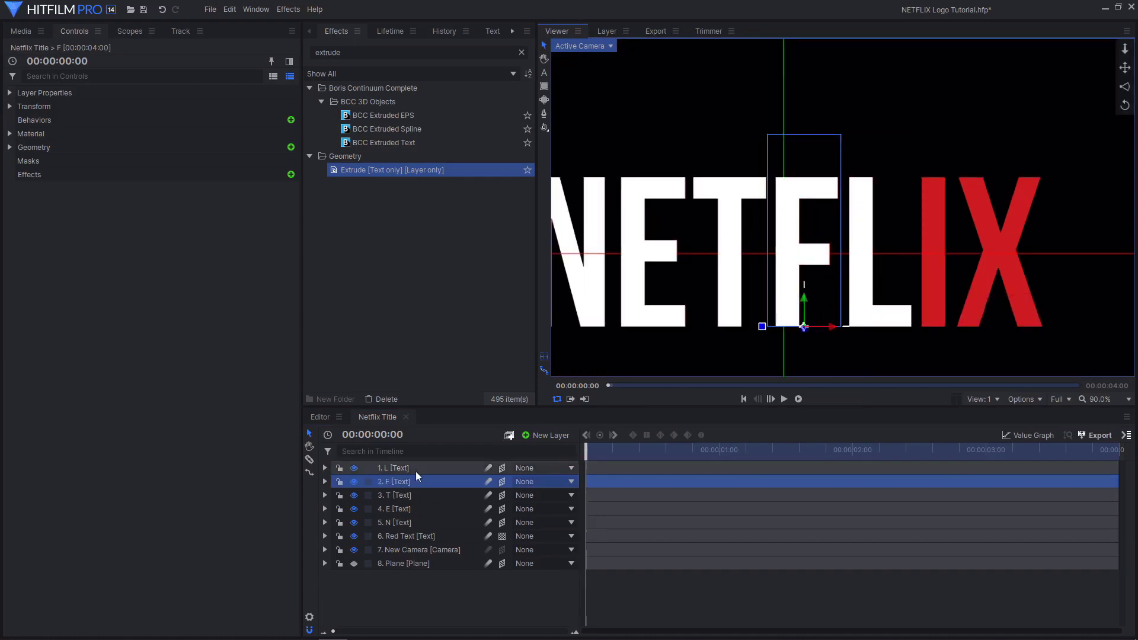
pyautogui.write('I')
pyautogui.press('Return')
pyautogui.moveTo(890, 327); pyautogui.dragTo(962, 332)
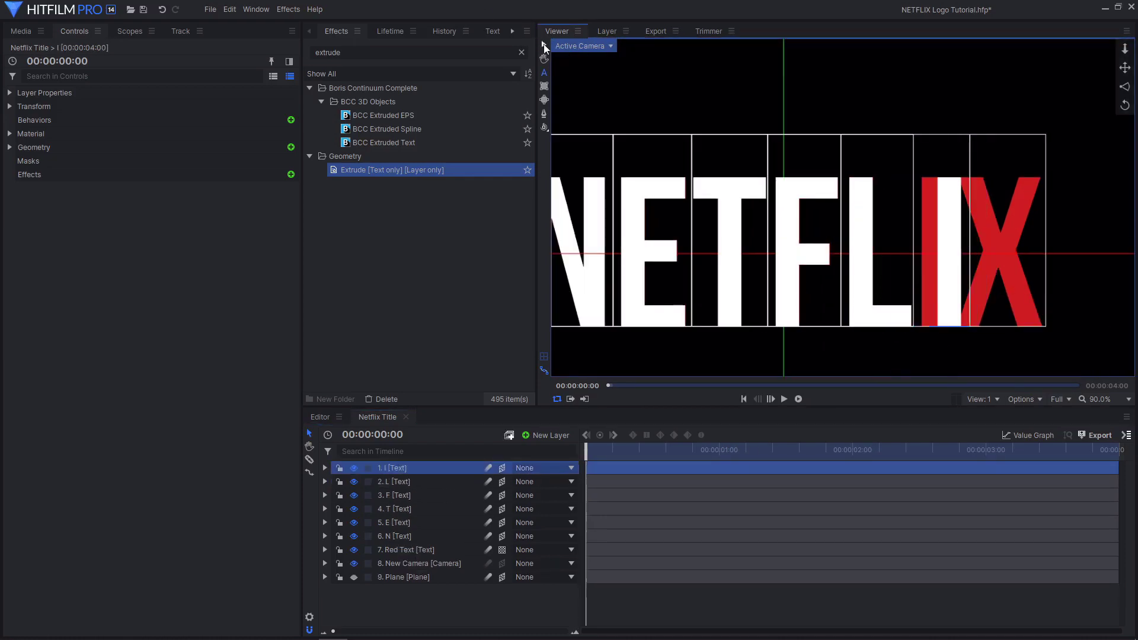
# Step: Create the white X letter layer from a renamed duplicate of I and align it over the red X
pyautogui.hotkey('ctrl', 'd')
pyautogui.doubleClick(406, 469)
pyautogui.write('X')
pyautogui.press('Return')
pyautogui.moveTo(966, 327); pyautogui.dragTo(1030, 328)
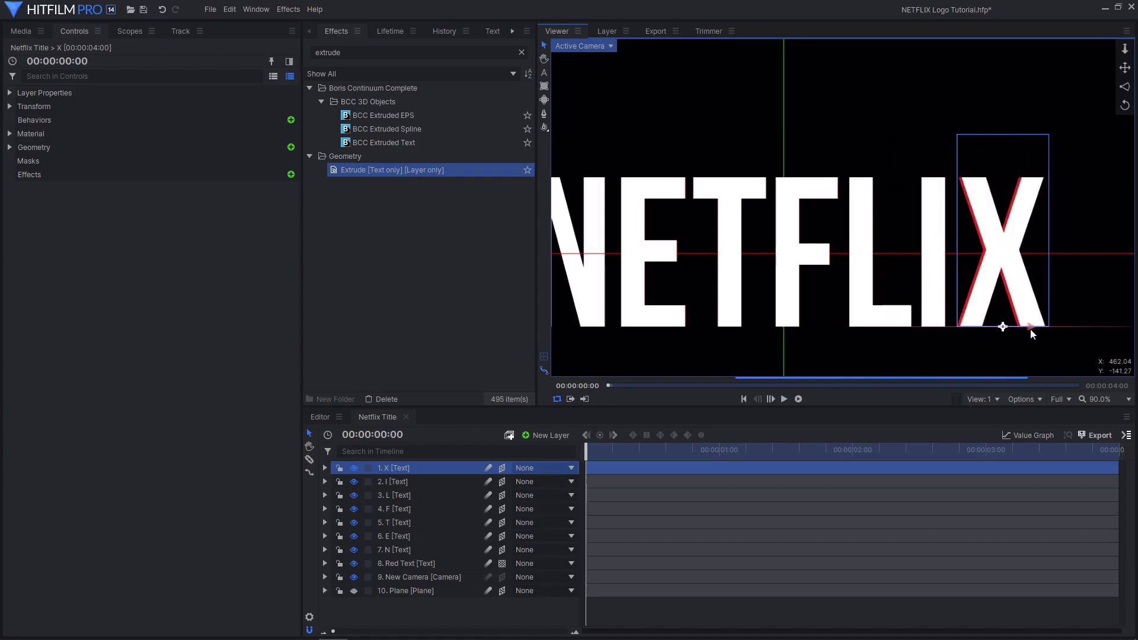
pyautogui.scroll(-3, 1030, 328)
pyautogui.click(1101, 399)
pyautogui.click(1100, 601)
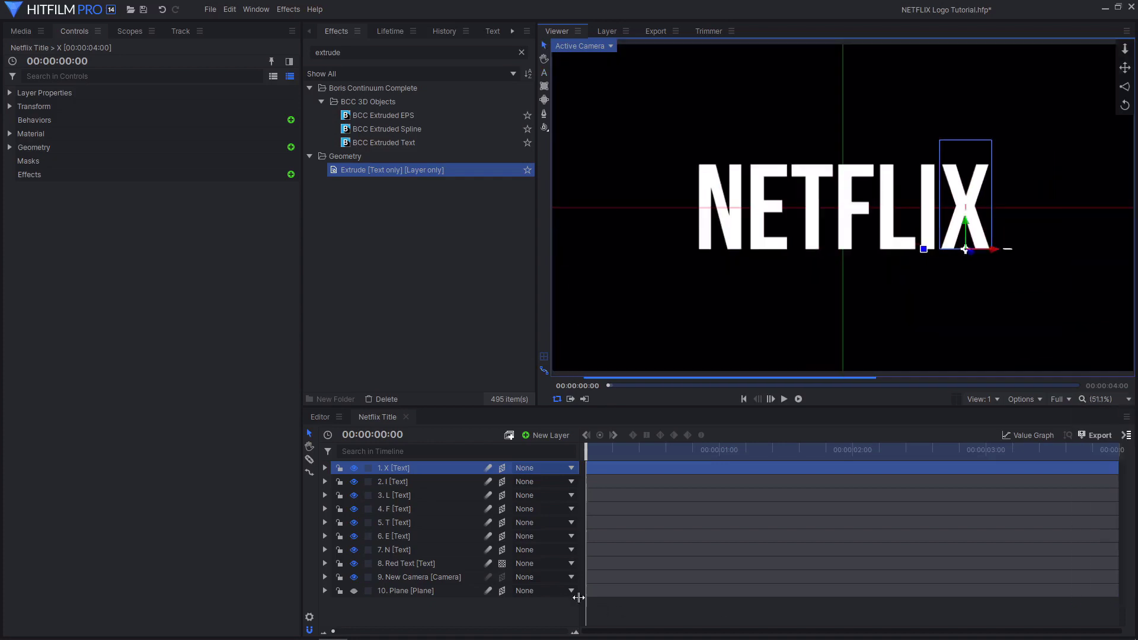
# Step: Go through the seven letter layers from N to X, checking that each one matches its letter in the title
pyautogui.click(488, 610)
pyautogui.click(416, 549)
pyautogui.press('Up')
pyautogui.press('Up')
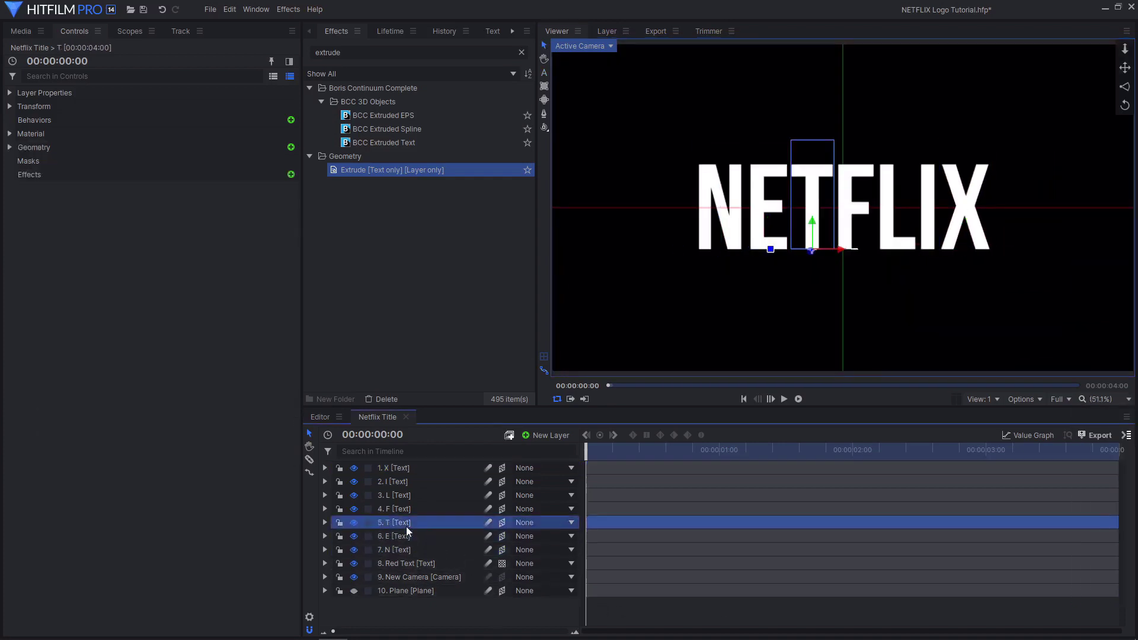
pyautogui.press('Up')
pyautogui.press('Up')
pyautogui.press('Up')
pyautogui.press('Up')
pyautogui.click(417, 549)
pyautogui.click(413, 536)
pyautogui.click(408, 522)
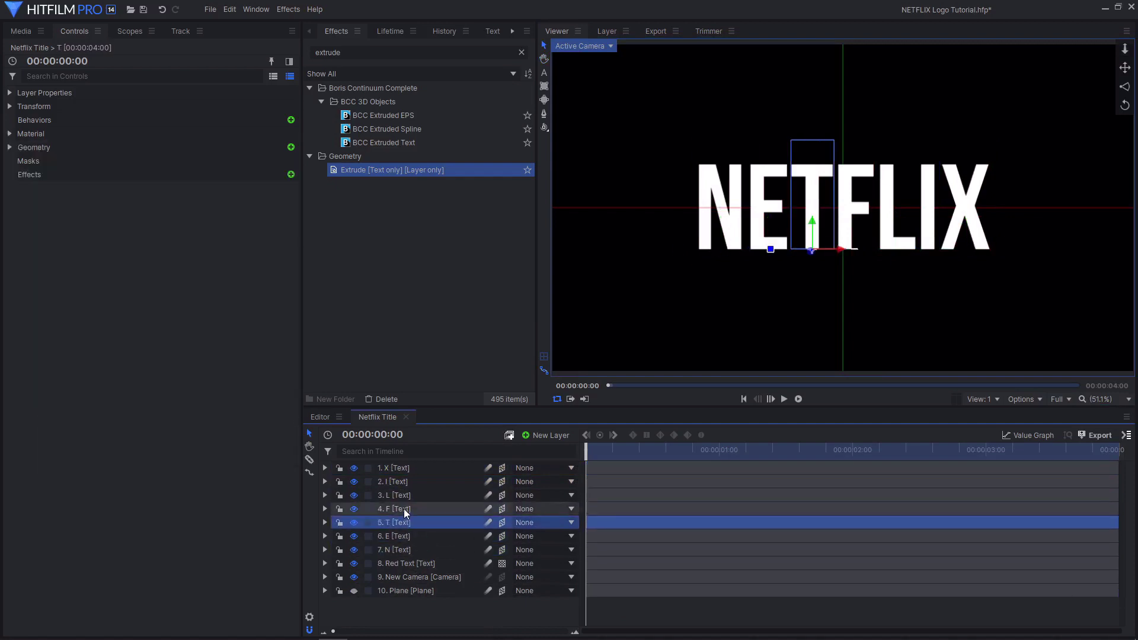
pyautogui.click(404, 509)
pyautogui.click(403, 496)
pyautogui.click(400, 481)
pyautogui.click(400, 471)
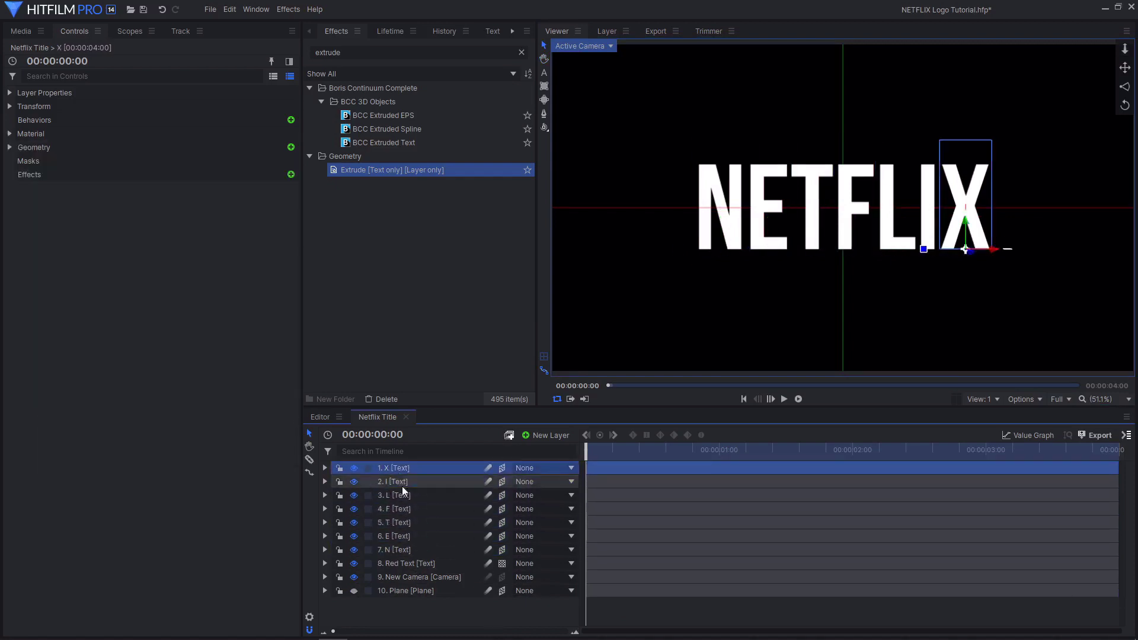
# Step: Examine the disabled Extrude geometry on the N layer
pyautogui.click(424, 547)
pyautogui.click(422, 541)
pyautogui.click(409, 550)
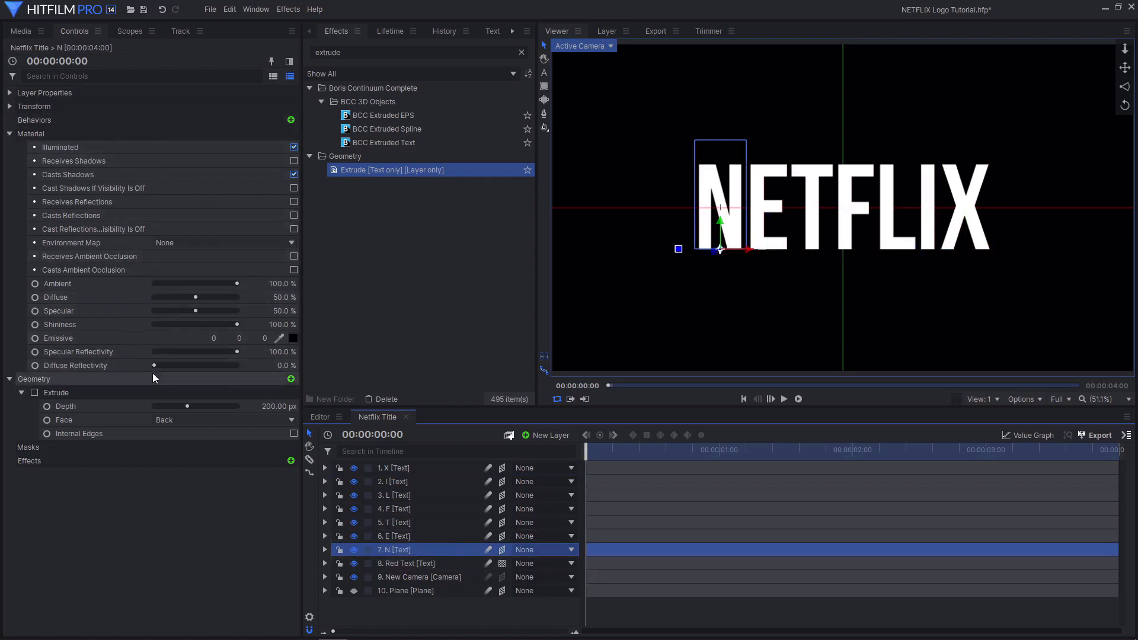
pyautogui.click(93, 394)
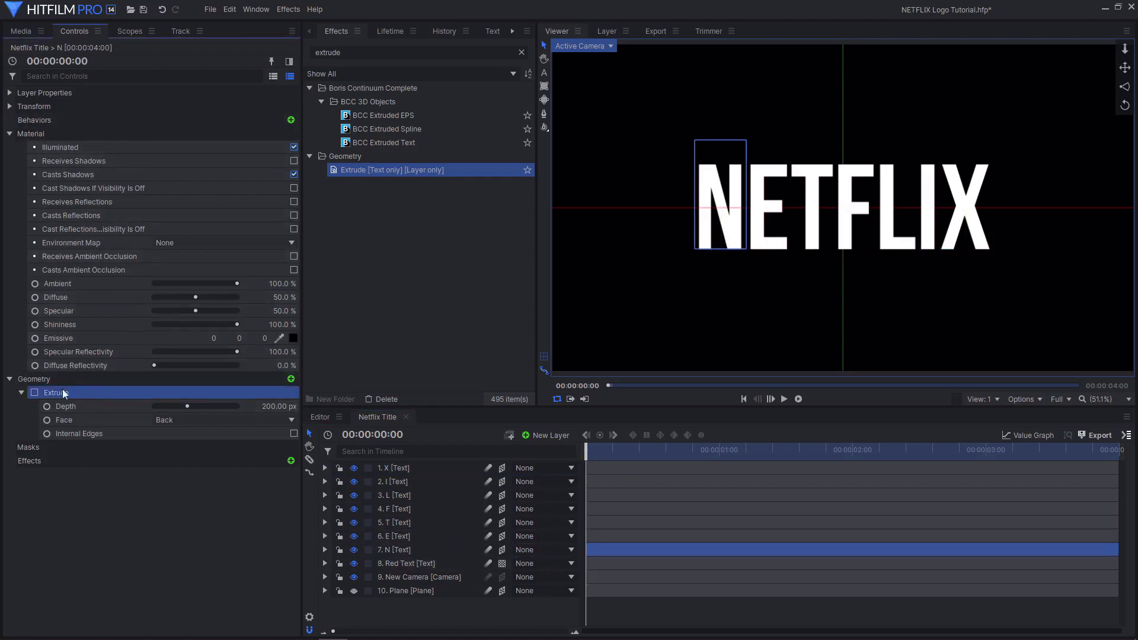
pyautogui.click(423, 549)
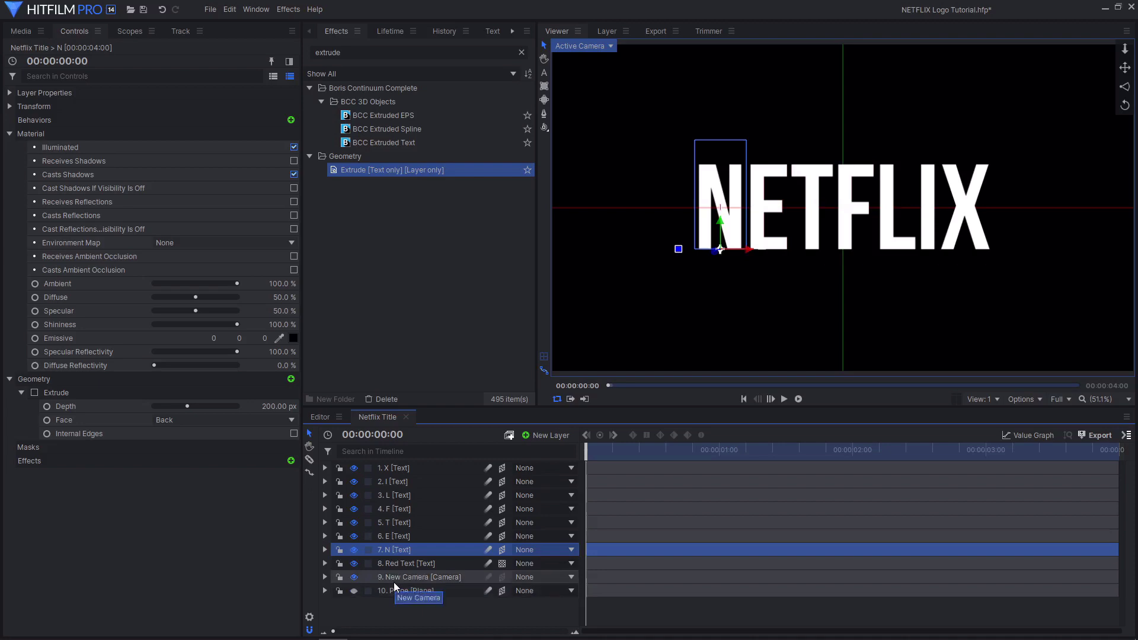
pyautogui.click(407, 618)
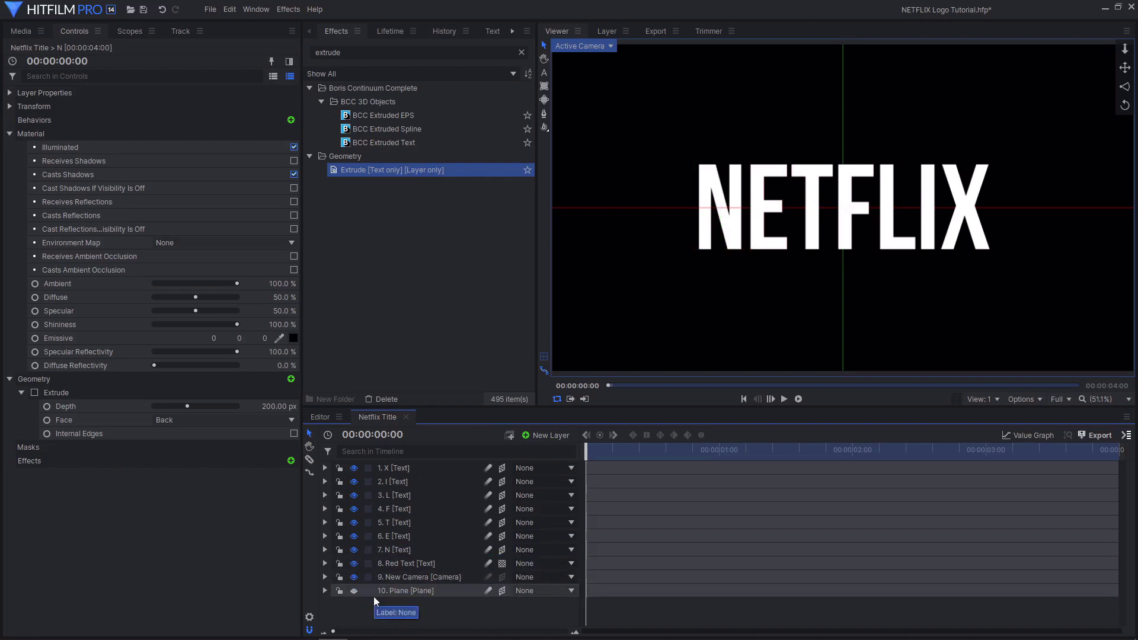
# Step: Make the Plane layer visible and add a Position keyframe to the N layer at 00:00:00:00
pyautogui.click(354, 592)
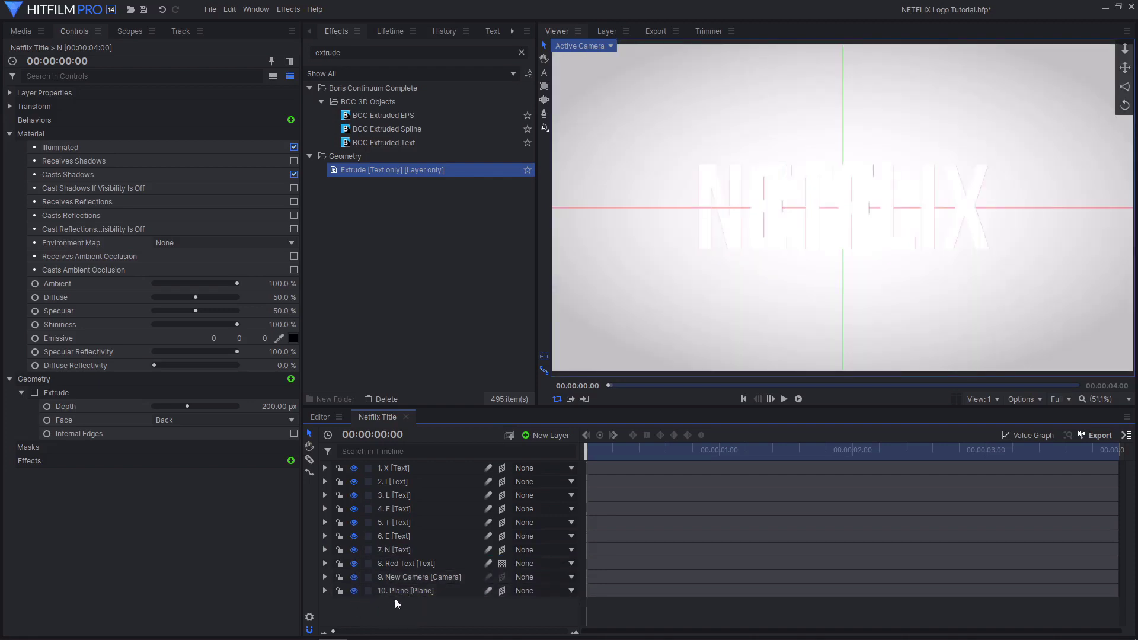
pyautogui.click(386, 550)
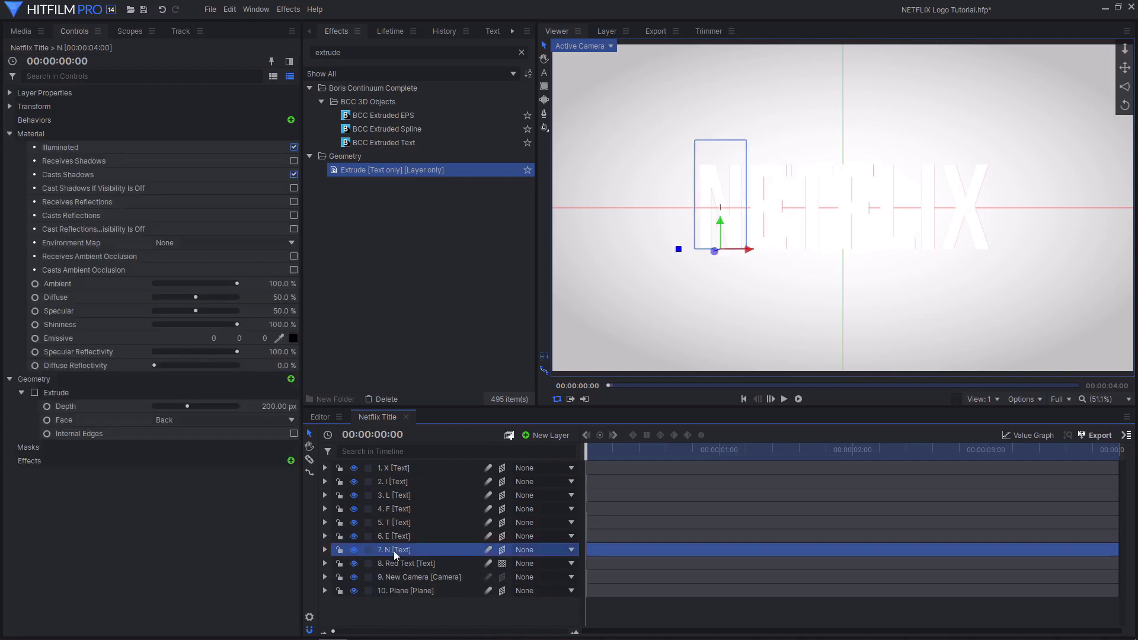
pyautogui.click(324, 550)
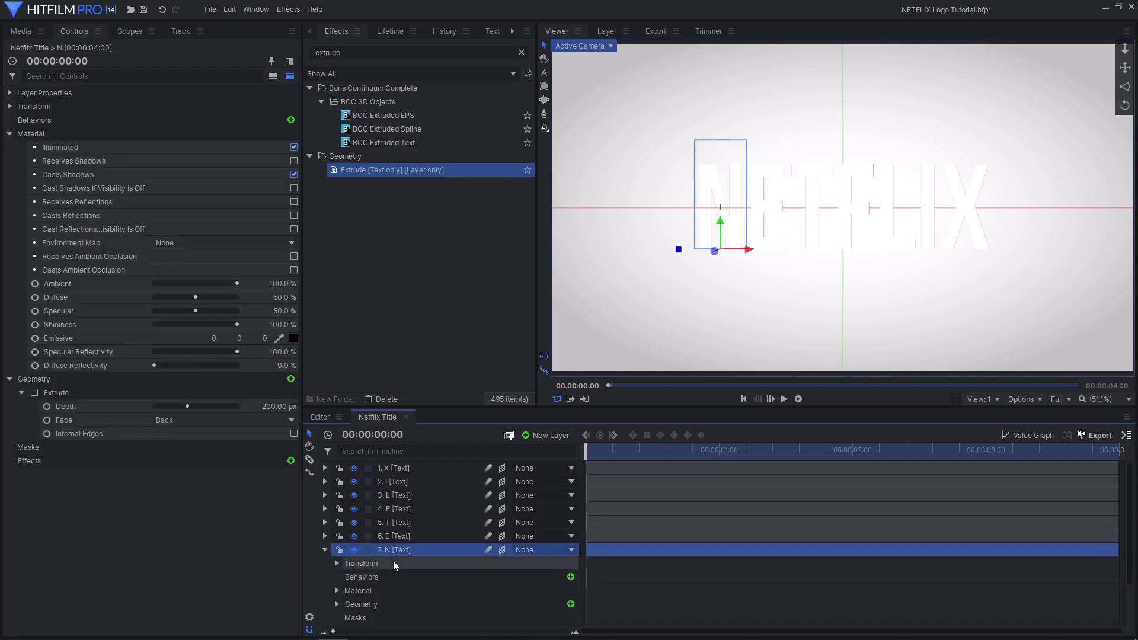
pyautogui.scroll(-1, 365, 575)
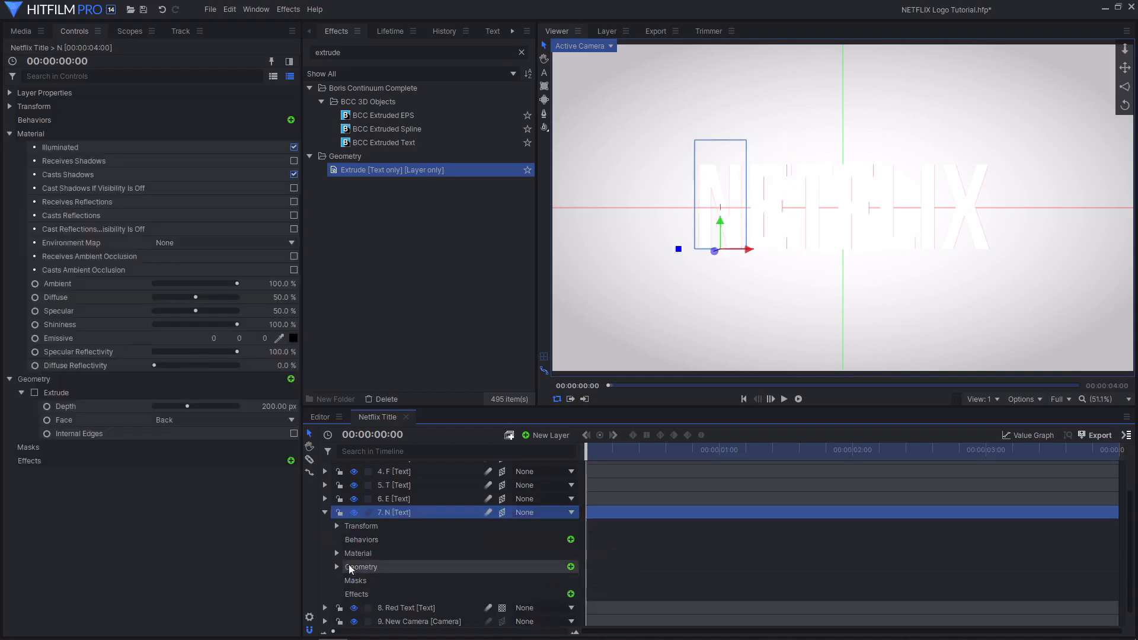
pyautogui.click(336, 525)
pyautogui.scroll(-1, 407, 544)
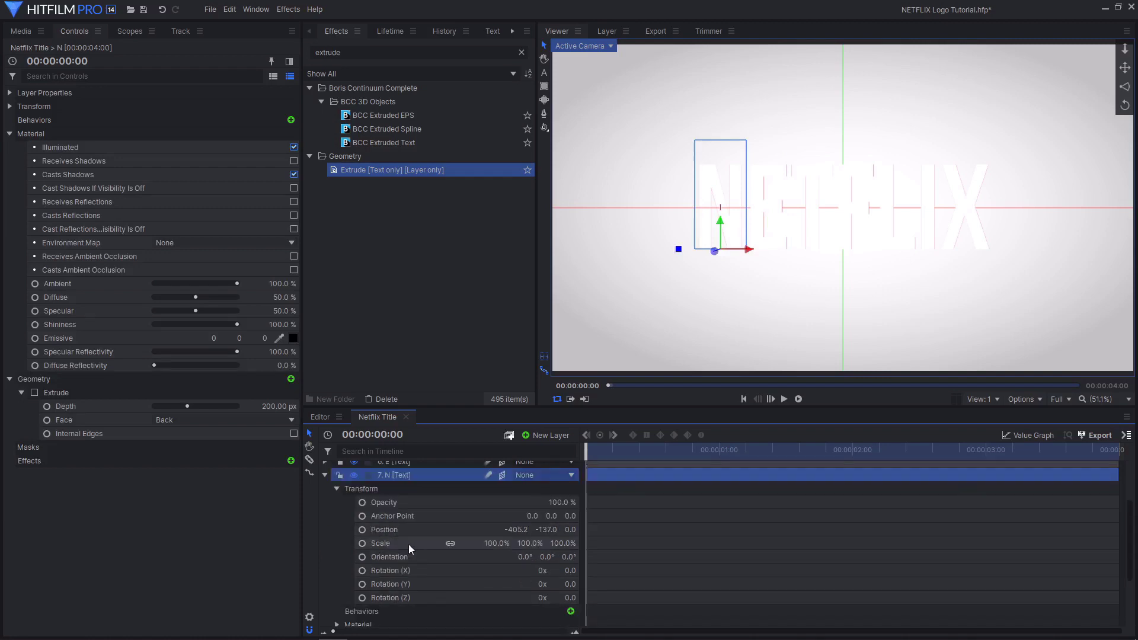
pyautogui.click(363, 530)
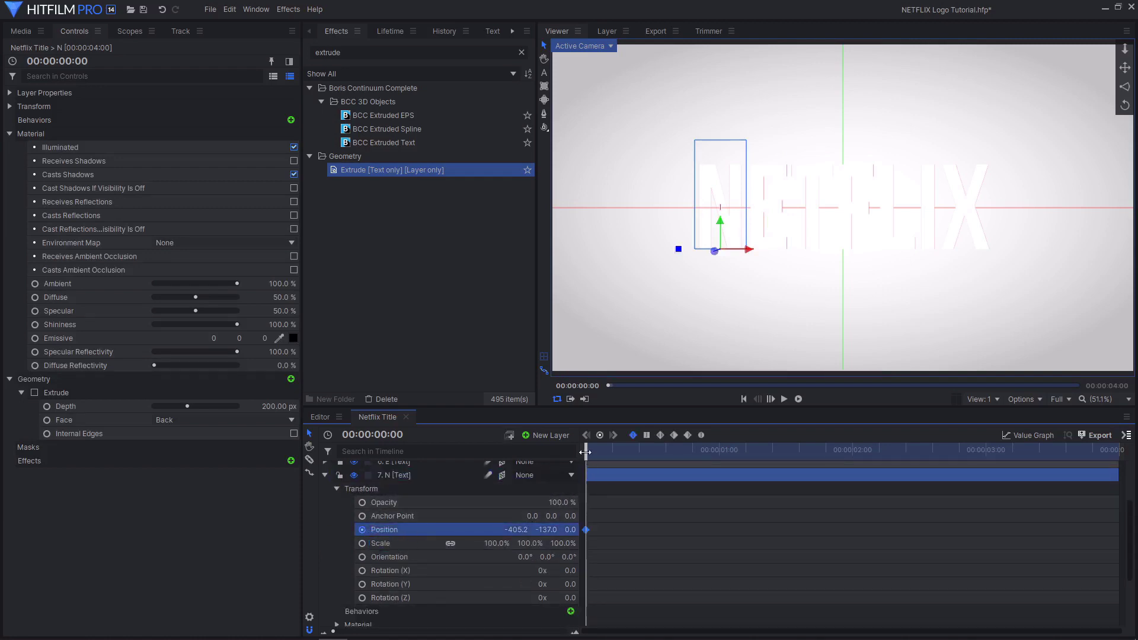
# Step: Set the N layer's Z position to 100 at 00:00:00:07 as a second Position keyframe
pyautogui.press('space')
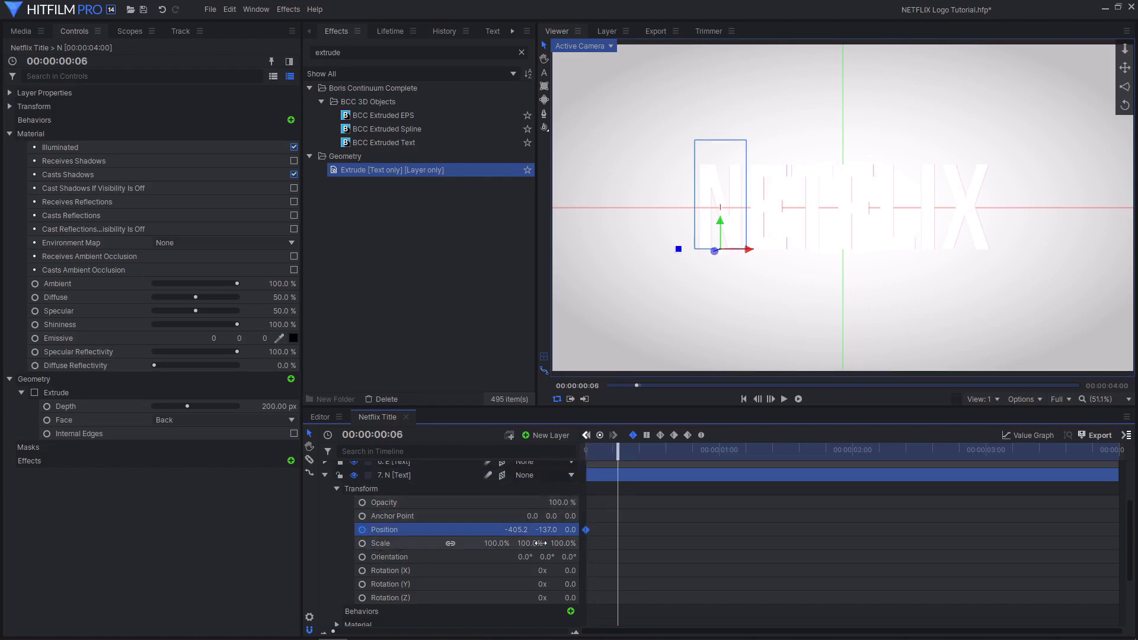
pyautogui.click(570, 529)
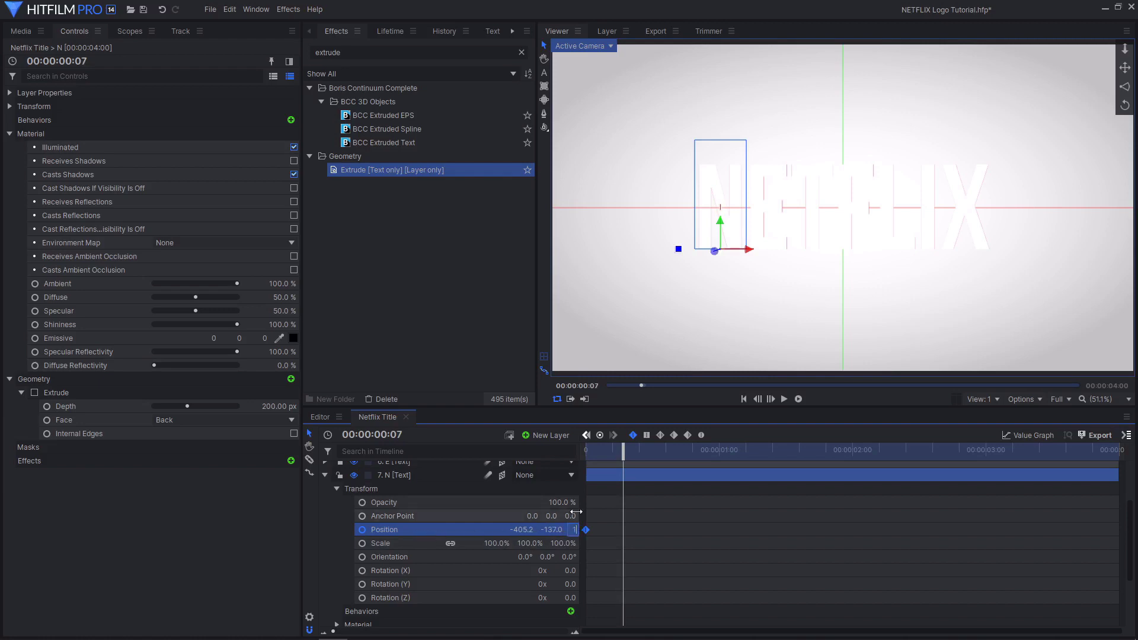
pyautogui.write('100')
pyautogui.press('Return')
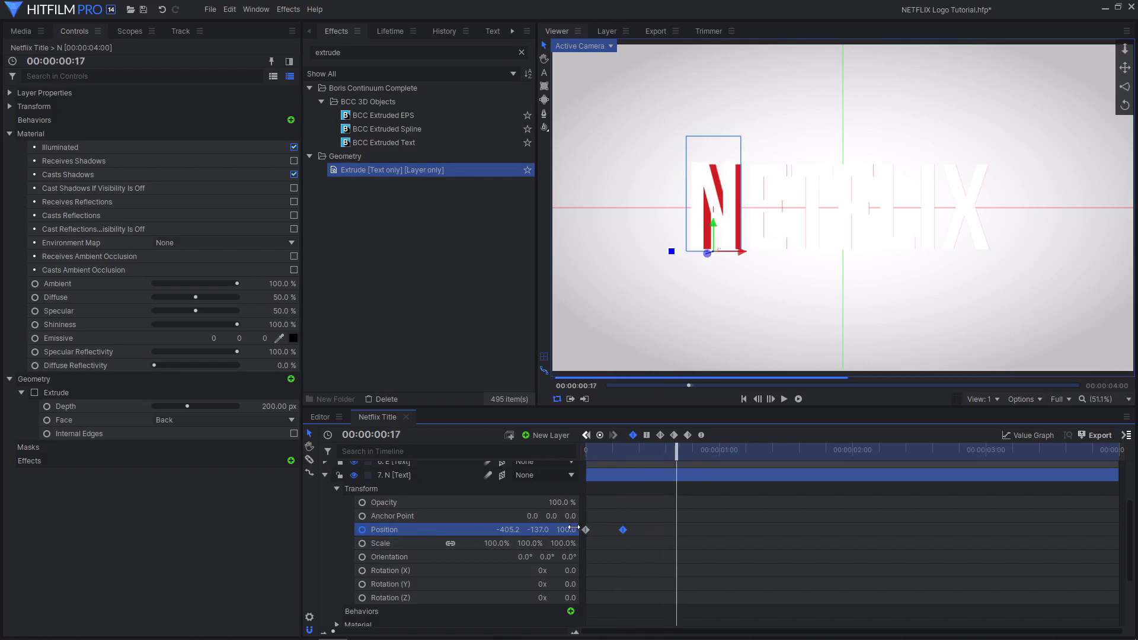
# Step: Return the N layer's Z position to 0 at 00:00:00:17 and check the motion between the keyframes
pyautogui.write('30')
pyautogui.press('Return')
pyautogui.press('Left')
pyautogui.press('Left')
pyautogui.press('Left')
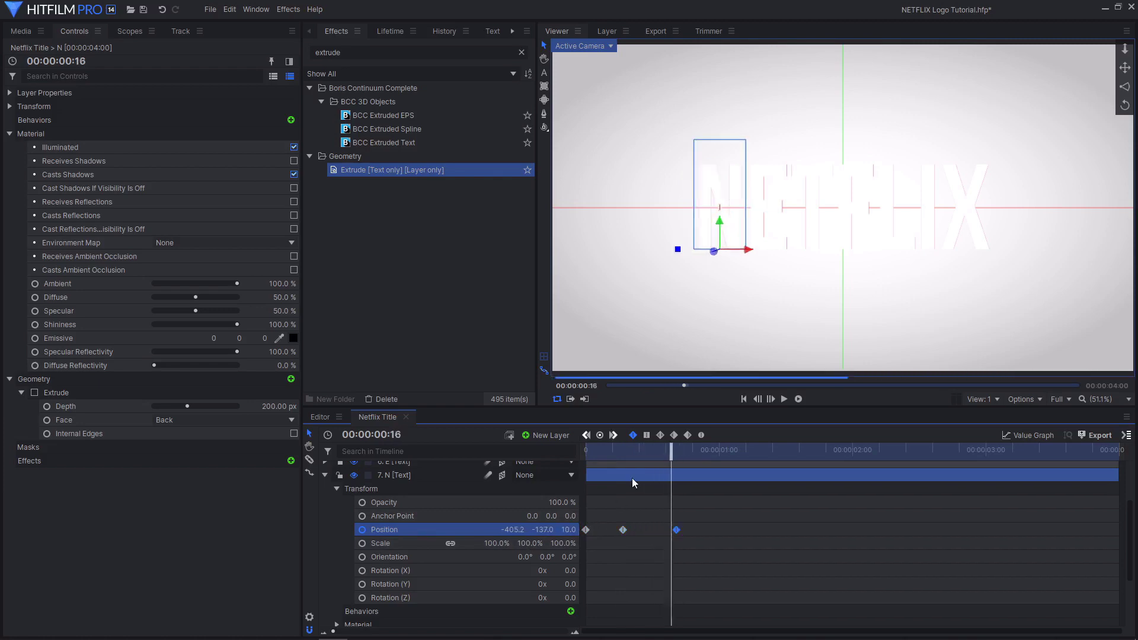
pyautogui.press('Left')
pyautogui.press('Left')
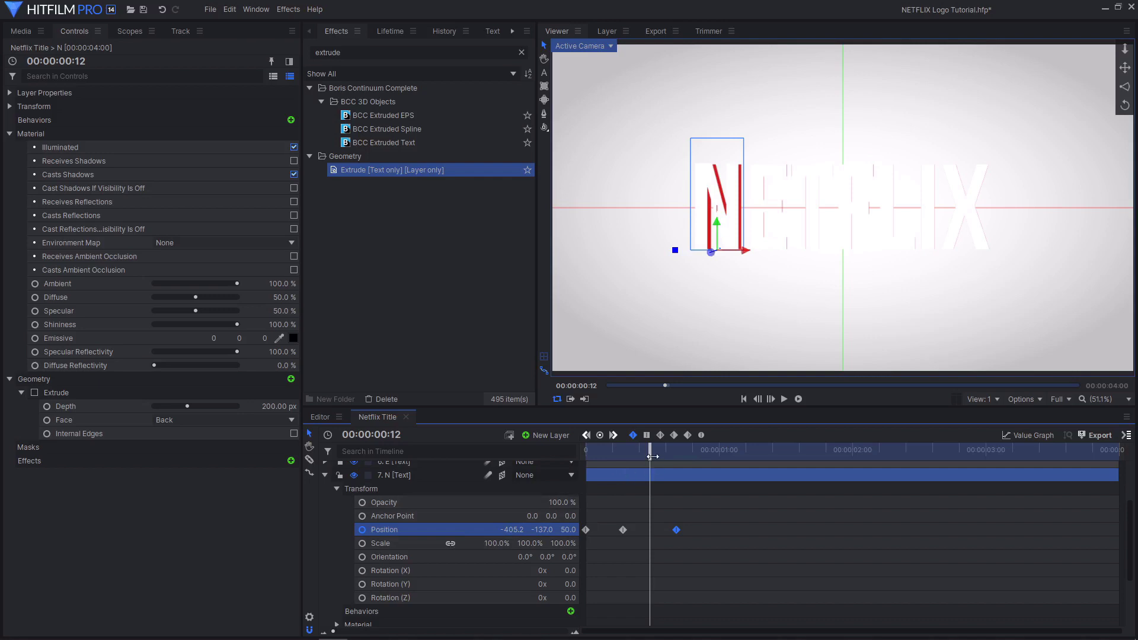
# Step: Return to 00:00:00:00, collapse the N layer, and filter the timeline for "position"
pyautogui.moveTo(650, 454); pyautogui.dragTo(561, 465)
pyautogui.click(324, 475)
pyautogui.click(395, 452)
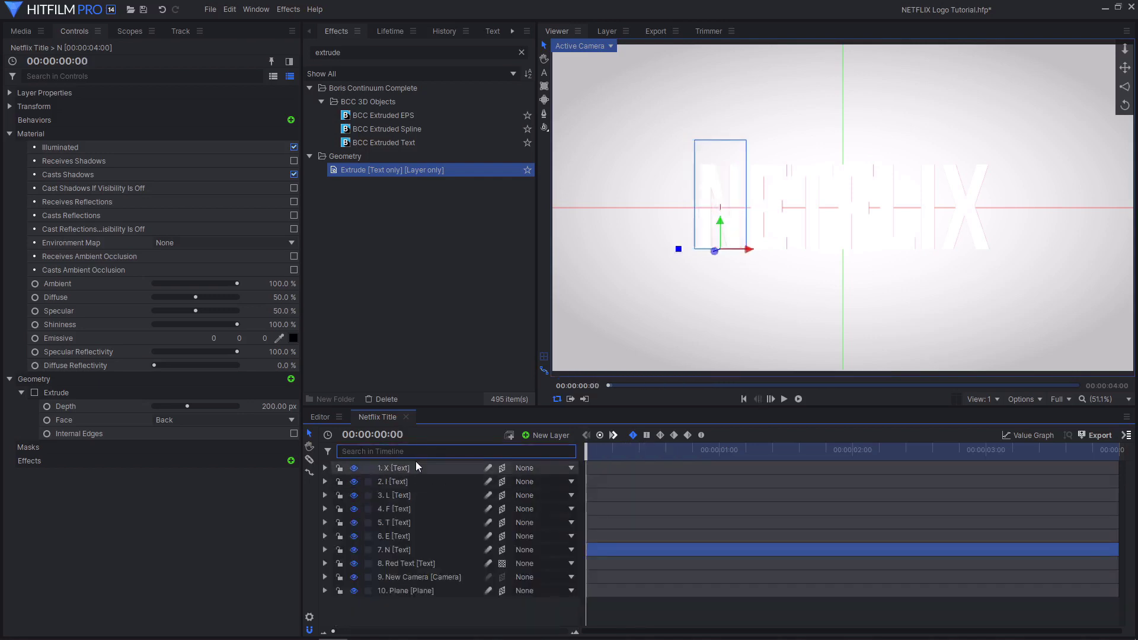
pyautogui.write('position')
# Step: Add a Position keyframe at 00:00:00:00 to the X, I, L, F, T and E layers together
pyautogui.click(398, 493)
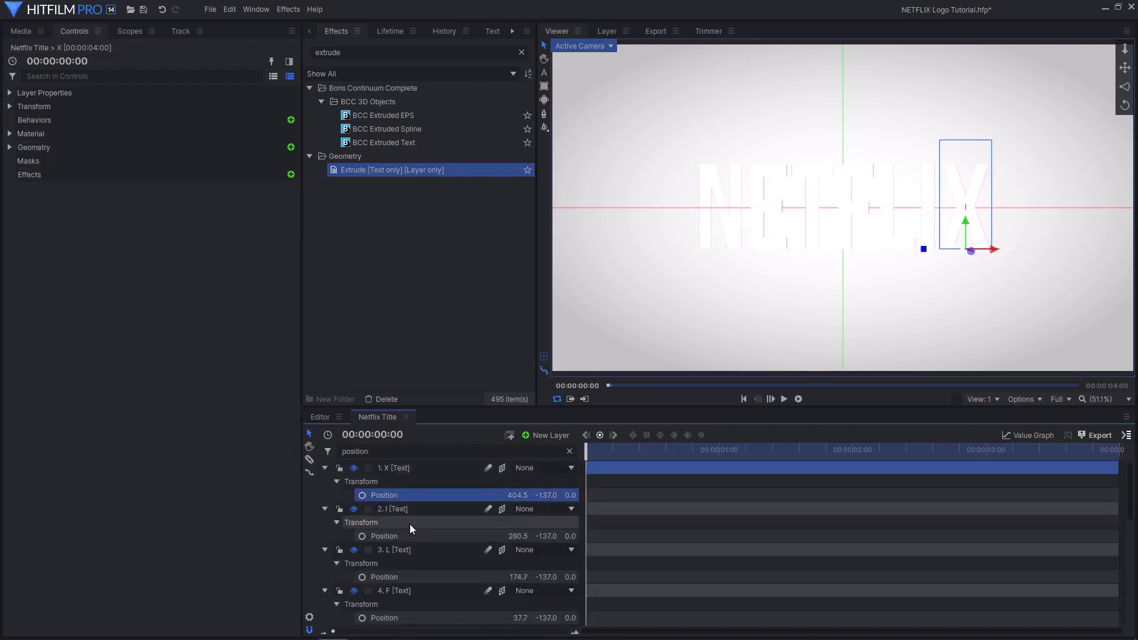
pyautogui.keyDown('ctrl'); pyautogui.click(408, 535); pyautogui.keyUp('ctrl')
pyautogui.scroll(-1, 407, 536)
pyautogui.keyDown('ctrl'); pyautogui.click(406, 537); pyautogui.keyUp('ctrl')
pyautogui.keyDown('ctrl'); pyautogui.click(397, 580); pyautogui.keyUp('ctrl')
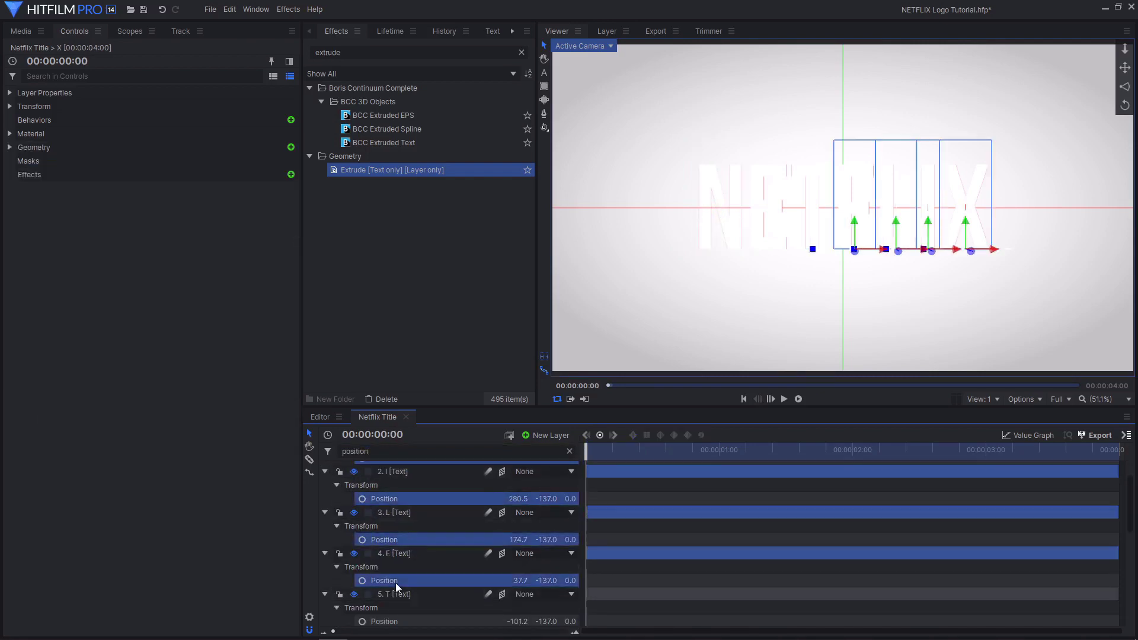
pyautogui.scroll(-1, 414, 578)
pyautogui.keyDown('ctrl'); pyautogui.click(410, 574); pyautogui.keyUp('ctrl')
pyautogui.keyDown('ctrl'); pyautogui.click(408, 584); pyautogui.keyUp('ctrl')
pyautogui.keyDown('ctrl'); pyautogui.click(399, 572); pyautogui.keyUp('ctrl')
pyautogui.scroll(-1, 403, 578)
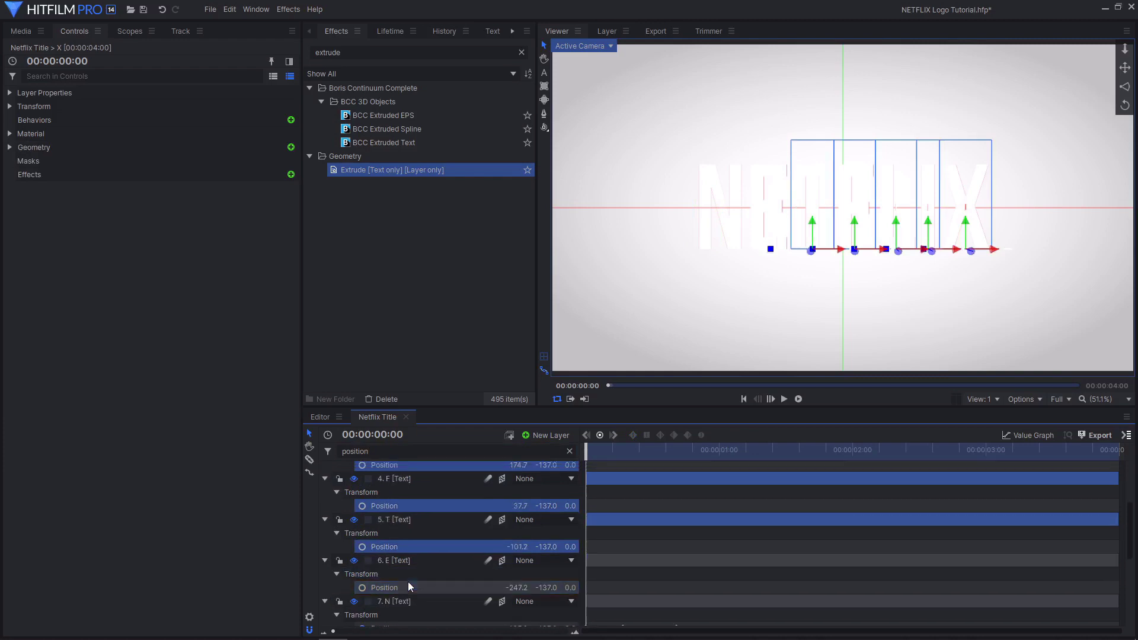
pyautogui.keyDown('ctrl'); pyautogui.click(408, 584); pyautogui.keyUp('ctrl')
pyautogui.scroll(-2, 404, 582)
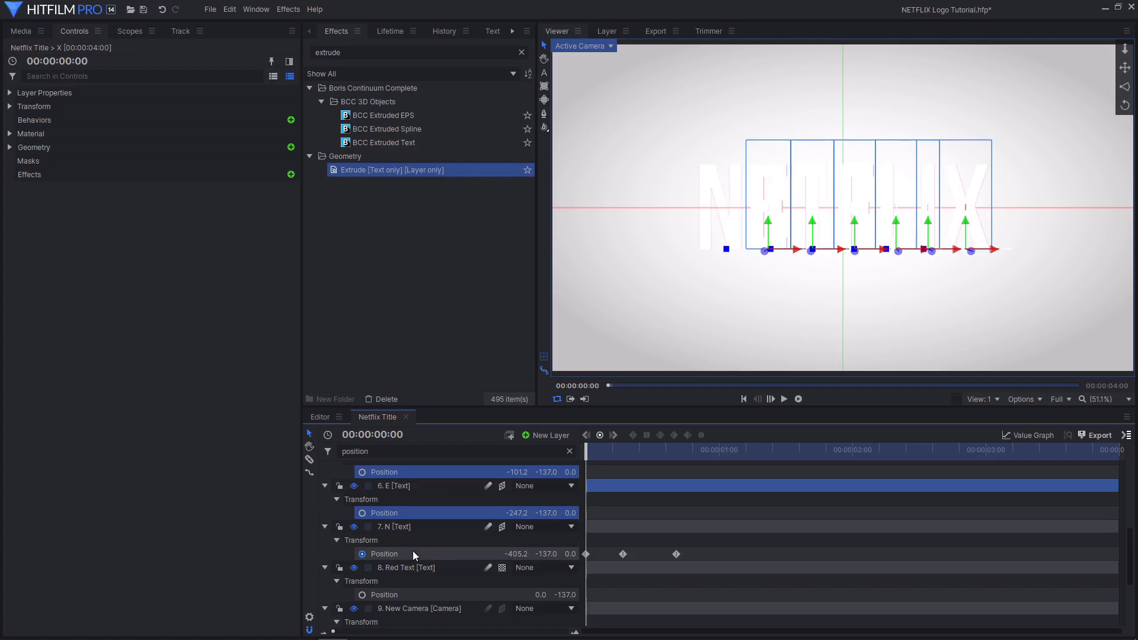
pyautogui.click(362, 513)
pyautogui.scroll(-2, 453, 544)
pyautogui.scroll(2, 453, 543)
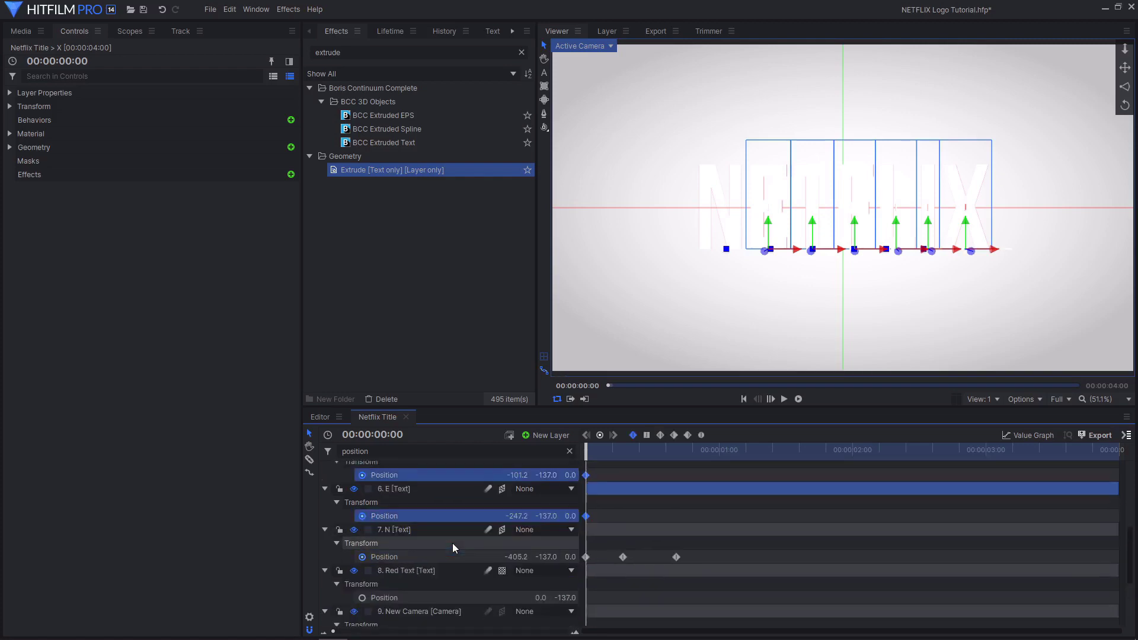
# Step: Add Position keyframes at 00:00:00:07 and 00:00:00:17 to the X, I, L, F, T and E layers
pyautogui.moveTo(595, 457); pyautogui.dragTo(621, 467)
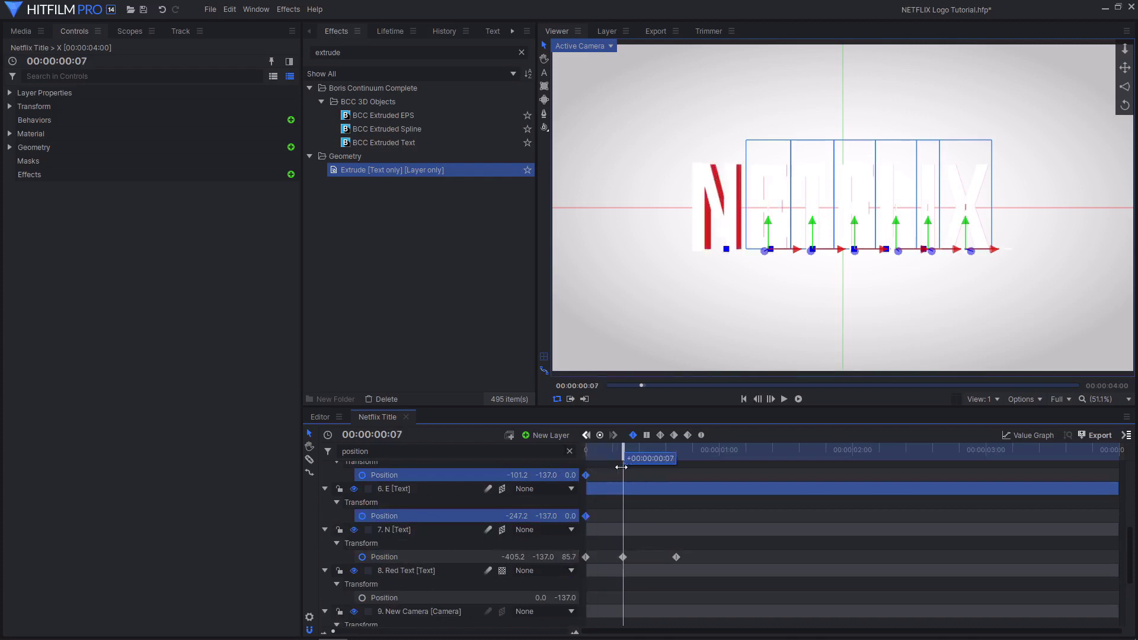
pyautogui.click(600, 435)
pyautogui.moveTo(623, 452); pyautogui.dragTo(676, 452)
pyautogui.scroll(-2, 690, 486)
pyautogui.click(600, 435)
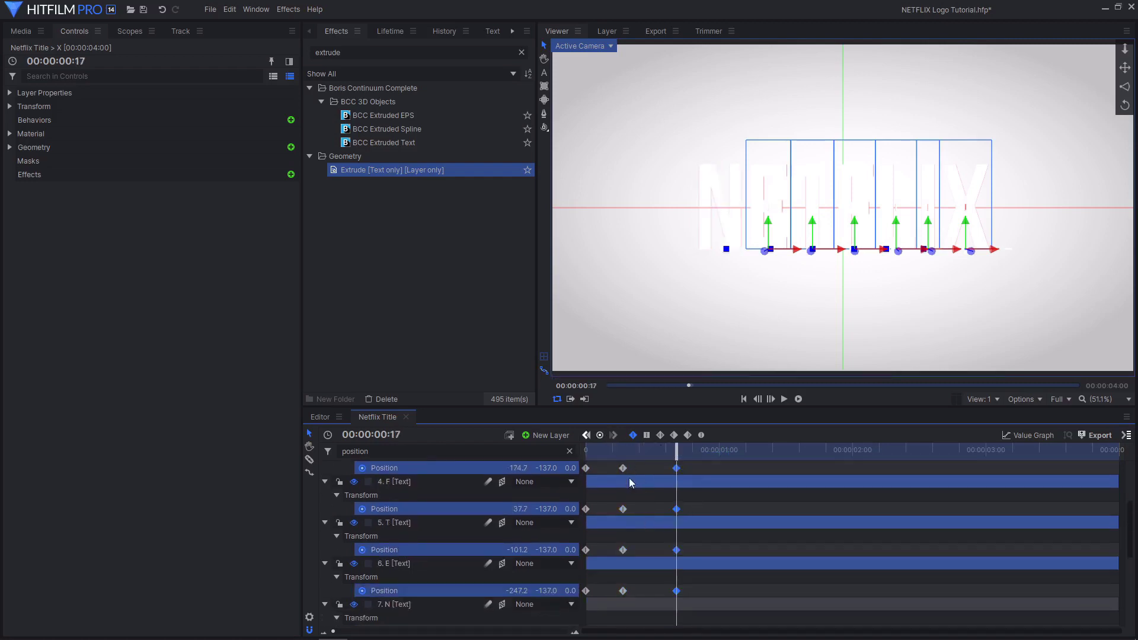
# Step: Set the Z position of the T, E, F, L, I and X layers to 100 at 00:00:00:07
pyautogui.click(623, 550)
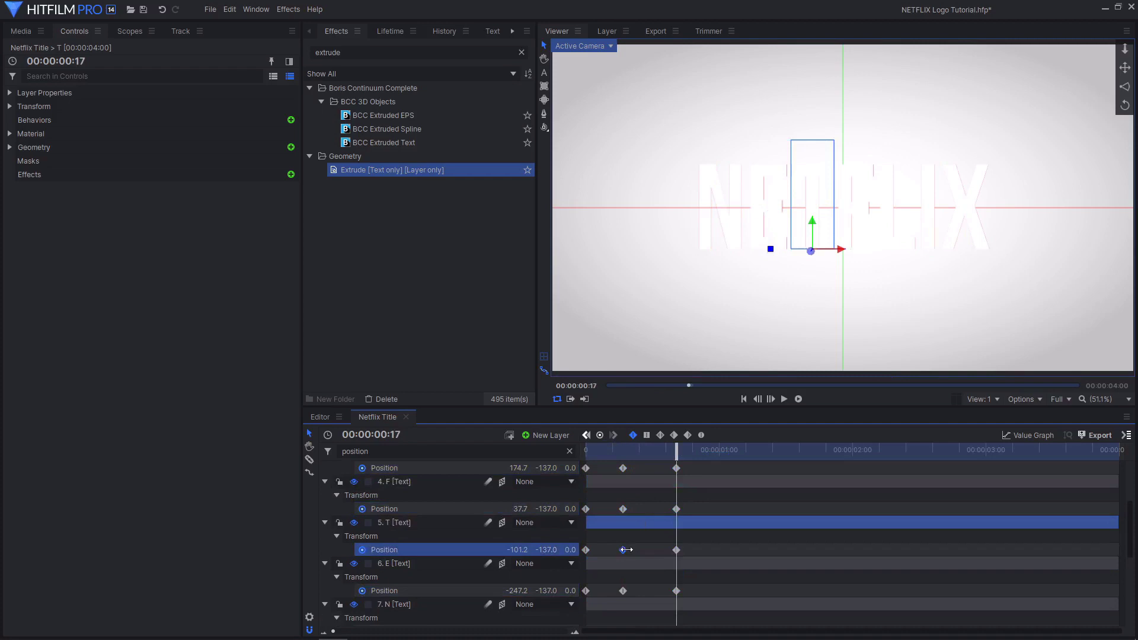
pyautogui.click(625, 449)
pyautogui.click(572, 550)
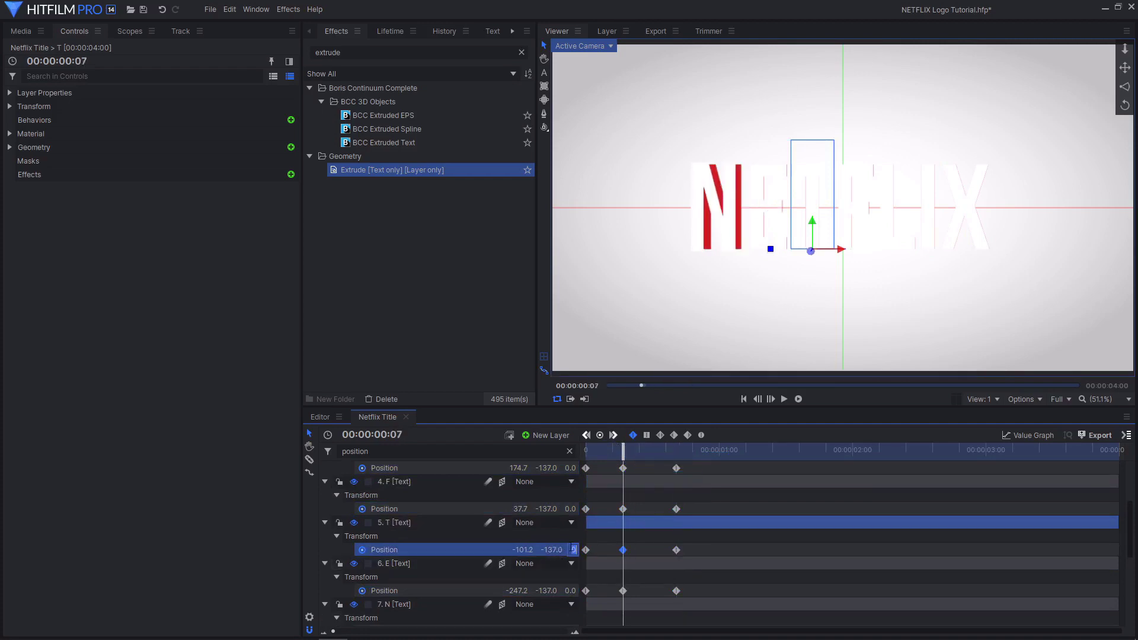
pyautogui.write('100')
pyautogui.press('Return')
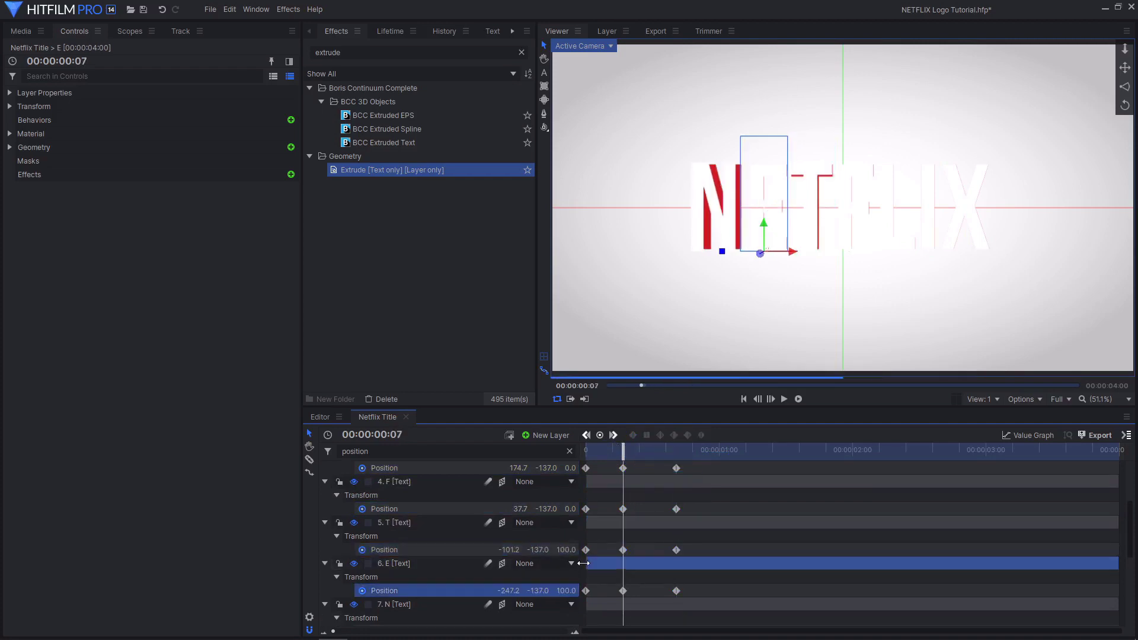
pyautogui.write('100')
pyautogui.press('Return')
pyautogui.write('100')
pyautogui.press('Return')
pyautogui.scroll(-5, 409, 571)
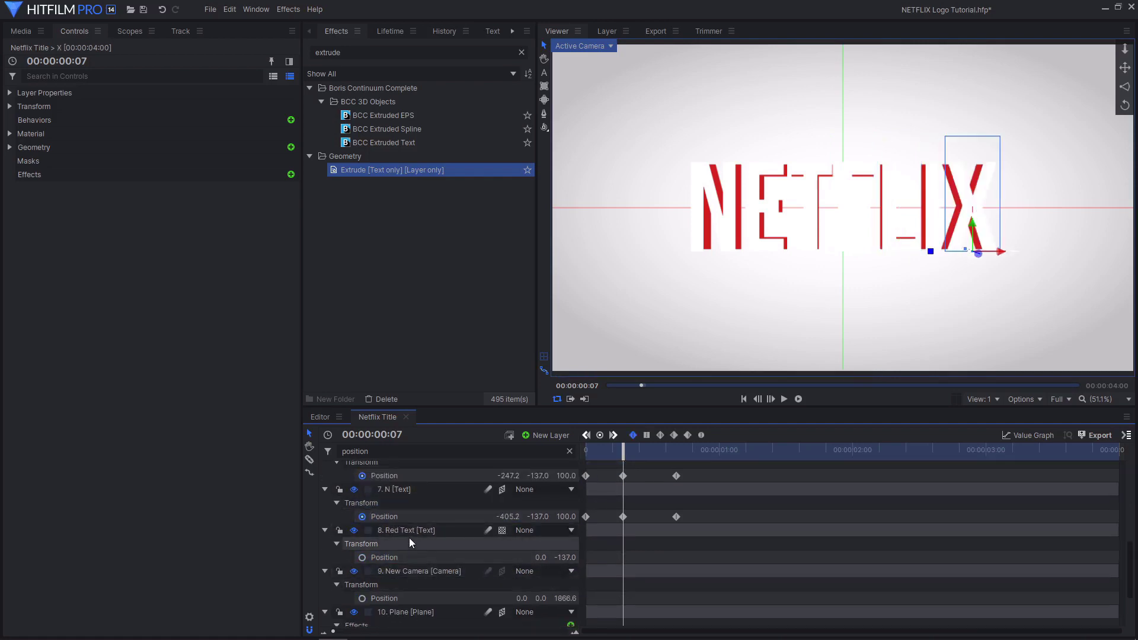
pyautogui.scroll(-3, 408, 578)
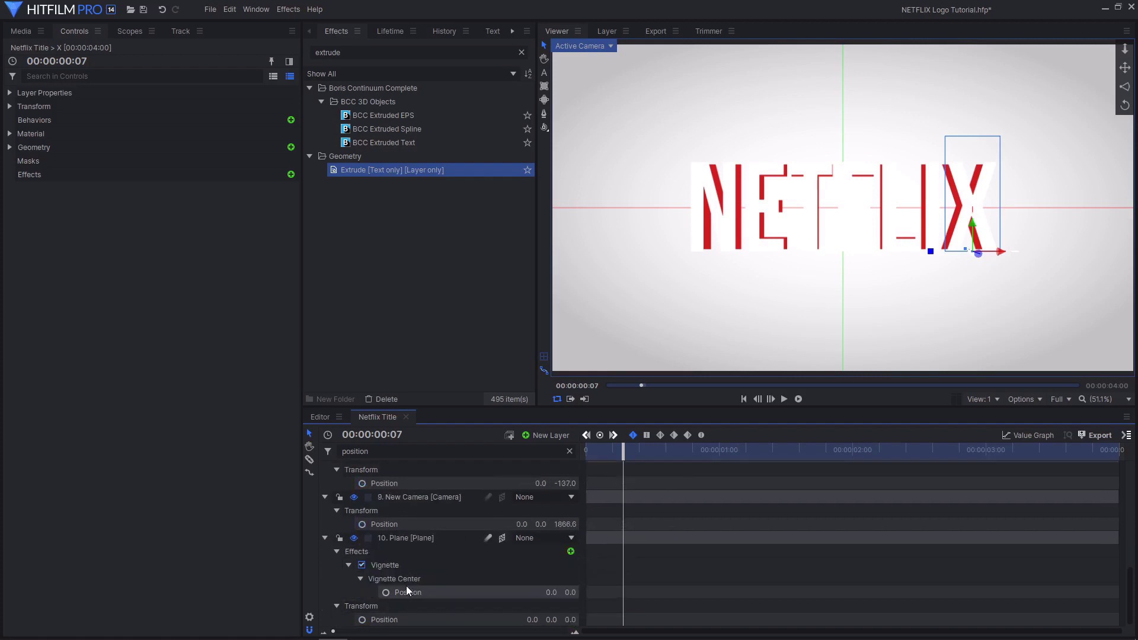
# Step: Clear the timeline filter and play the letter animation from the start
pyautogui.click(570, 451)
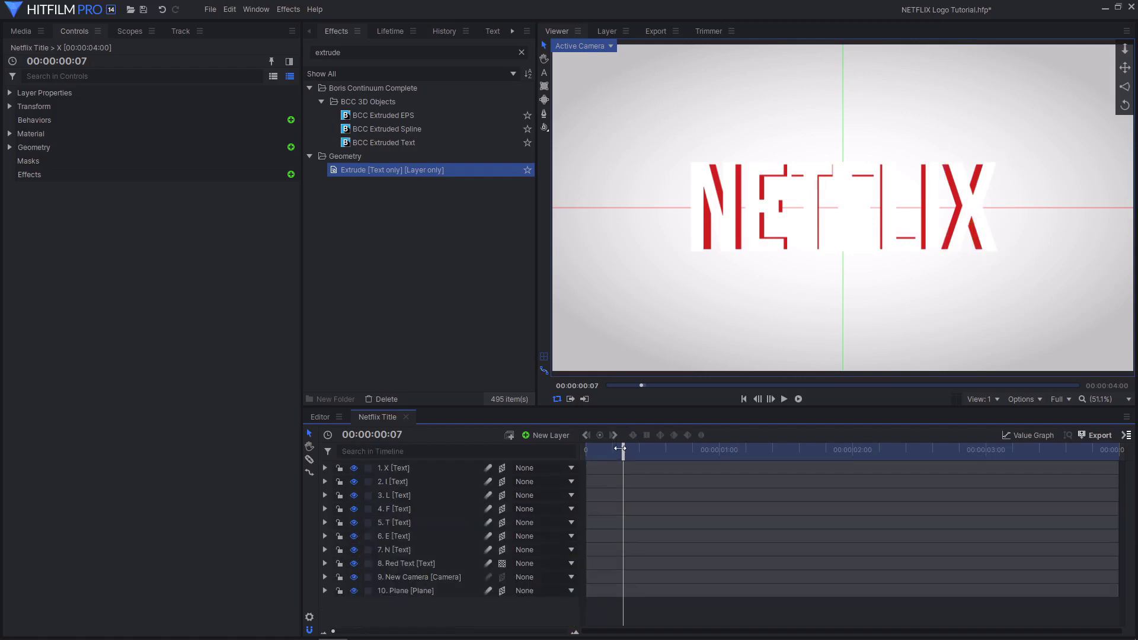
pyautogui.click(798, 399)
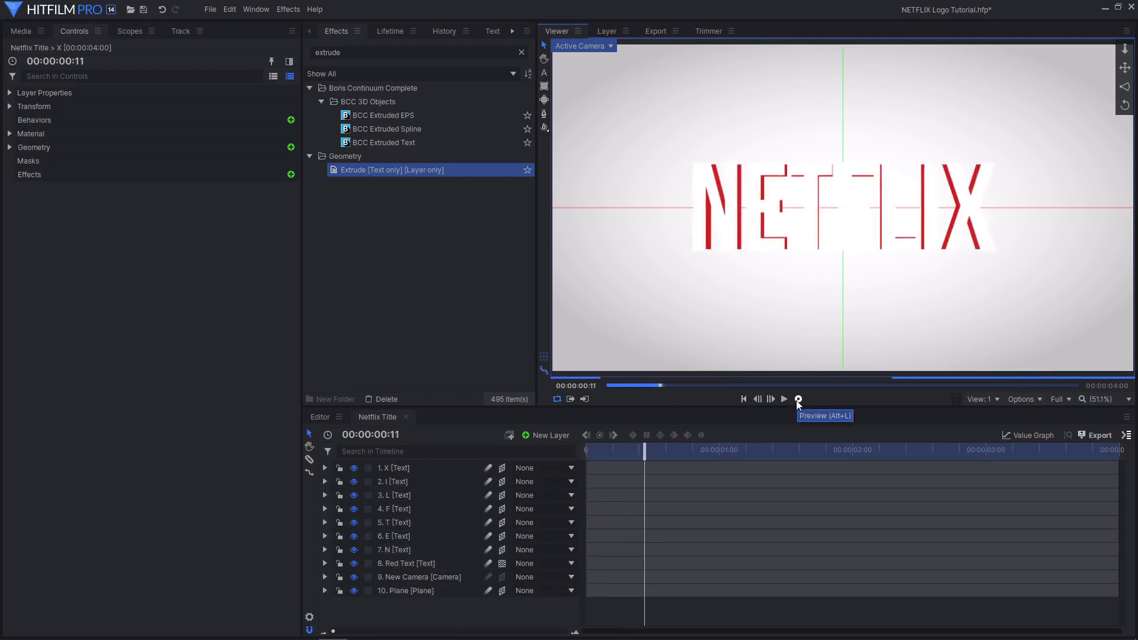
pyautogui.click(744, 399)
pyautogui.click(785, 399)
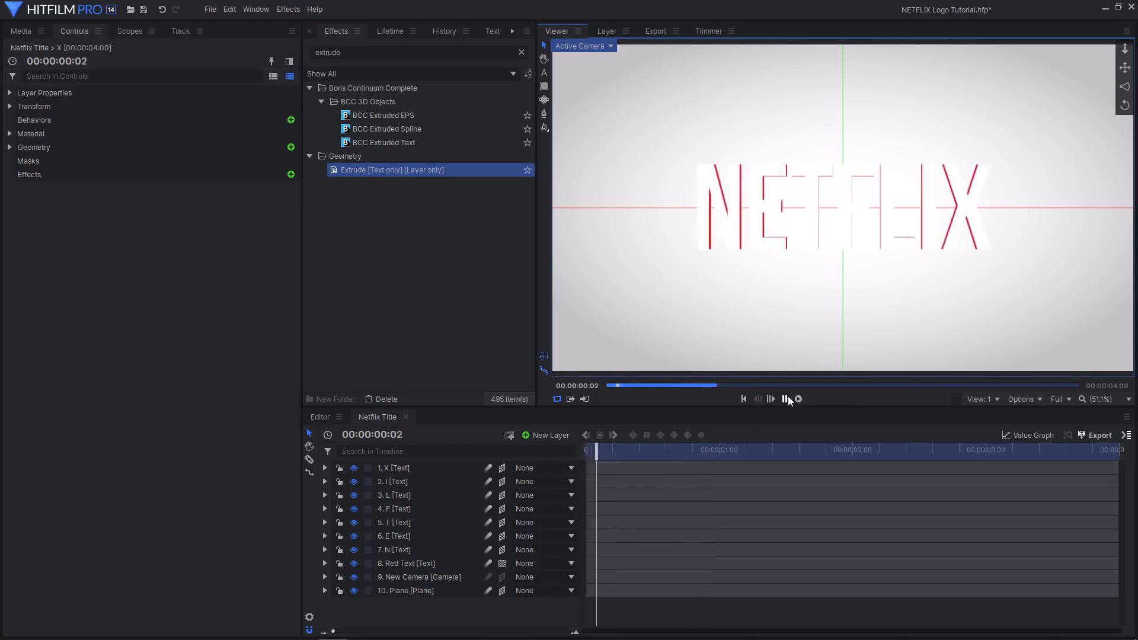
pyautogui.click(786, 398)
# Step: Stagger the letter layers by one frame each, starting N at frame 1 and X at frame 7, and play the result
pyautogui.click(459, 551)
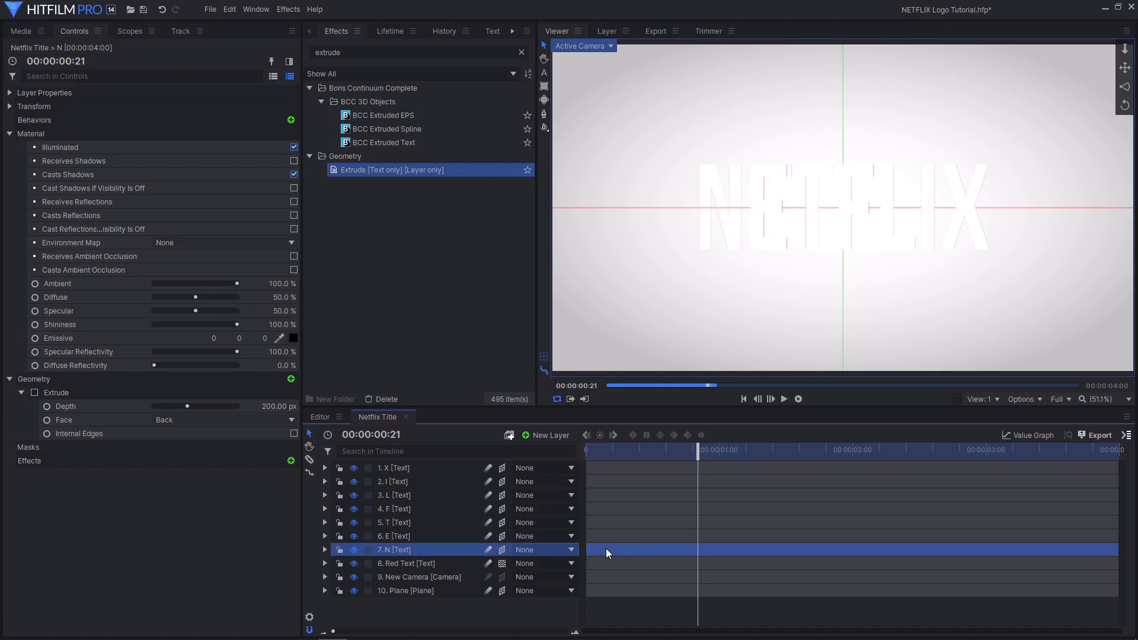
pyautogui.moveTo(598, 550); pyautogui.dragTo(604, 550)
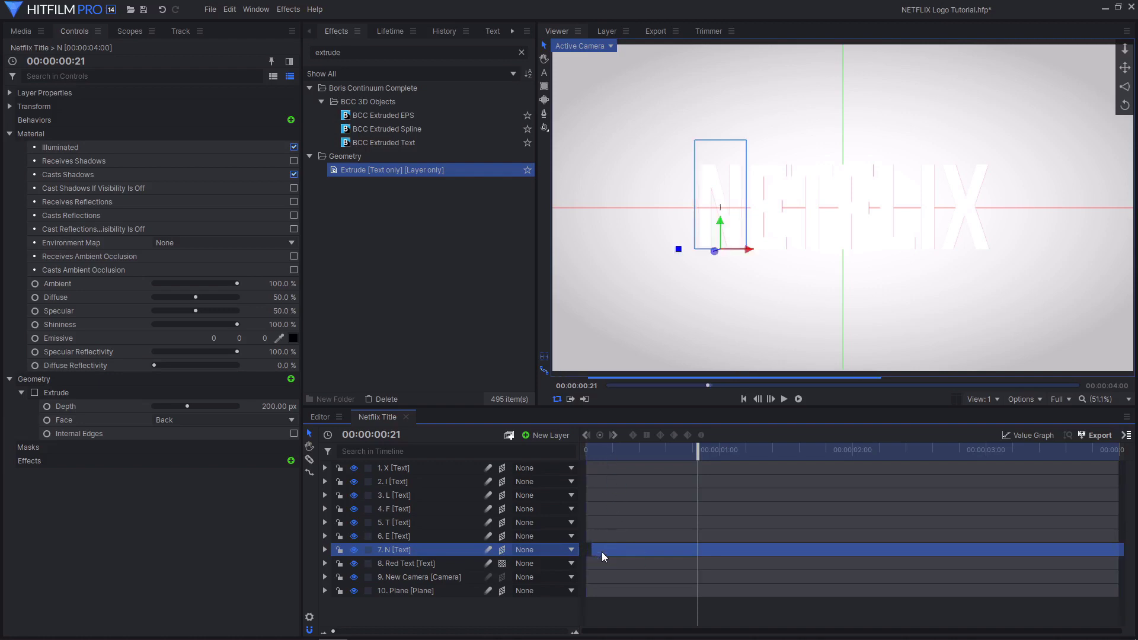
pyautogui.moveTo(603, 460); pyautogui.dragTo(585, 460)
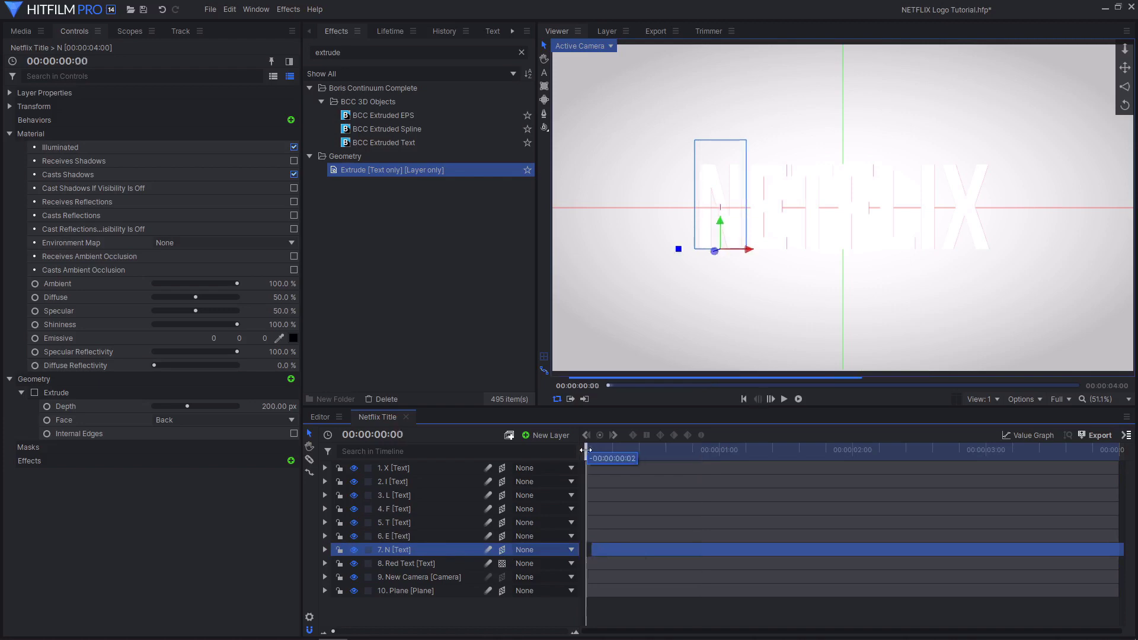
pyautogui.moveTo(593, 537); pyautogui.dragTo(726, 503)
pyautogui.press('Home')
pyautogui.click(783, 399)
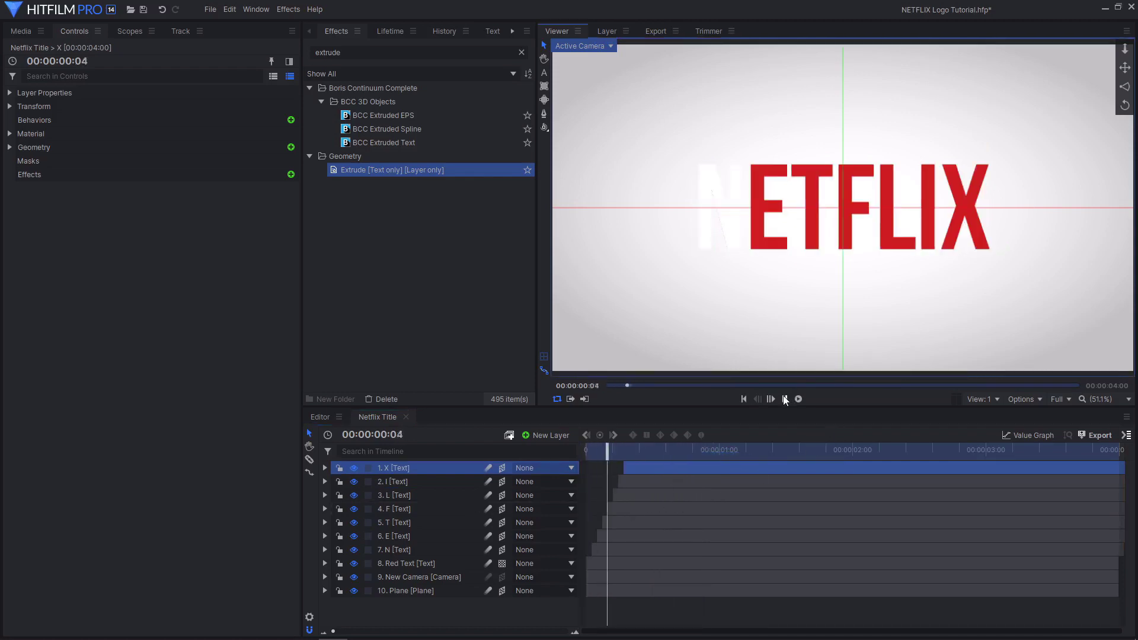
pyautogui.click(785, 399)
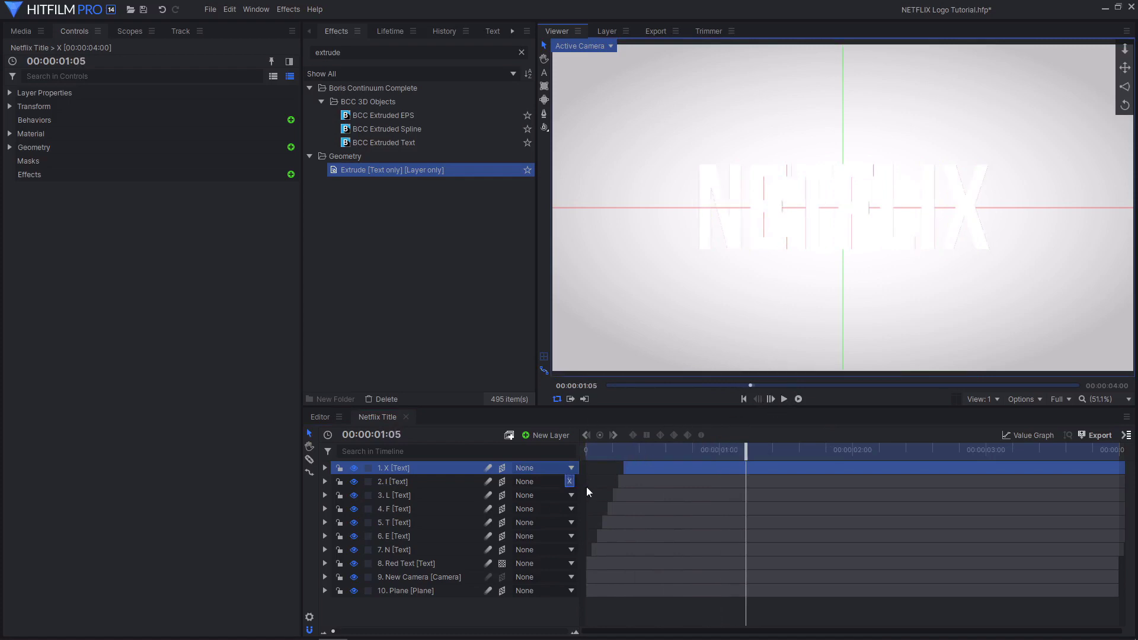
# Step: Go to the N layer's last Position keyframe and filter the timeline for "position" to show every letter's keyframes
pyautogui.click(392, 551)
pyautogui.press('Right')
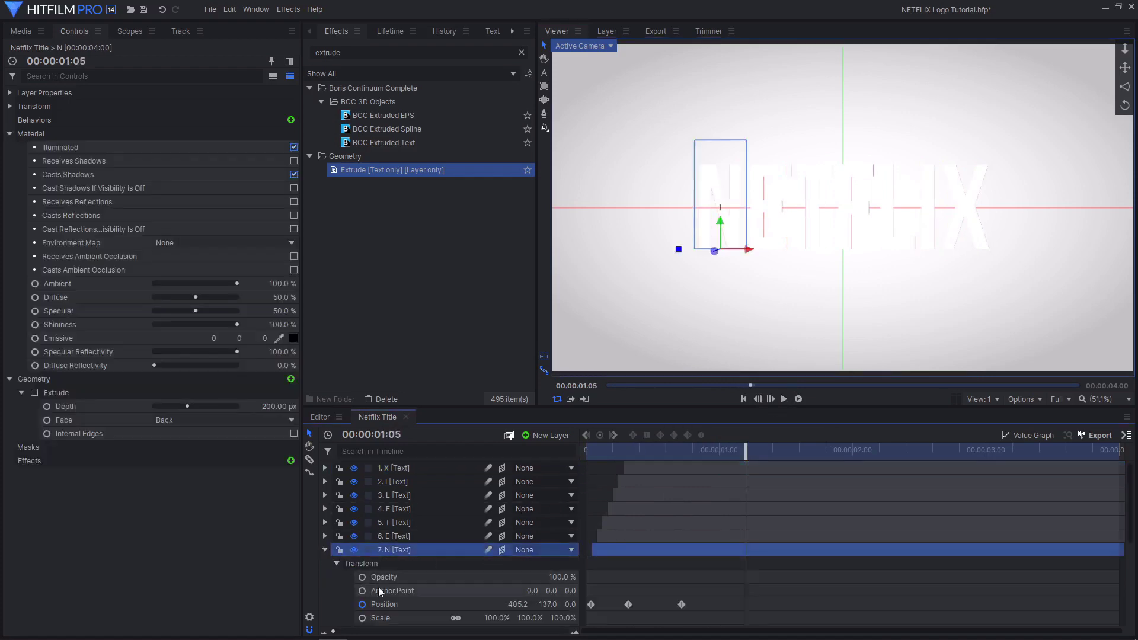
pyautogui.click(406, 603)
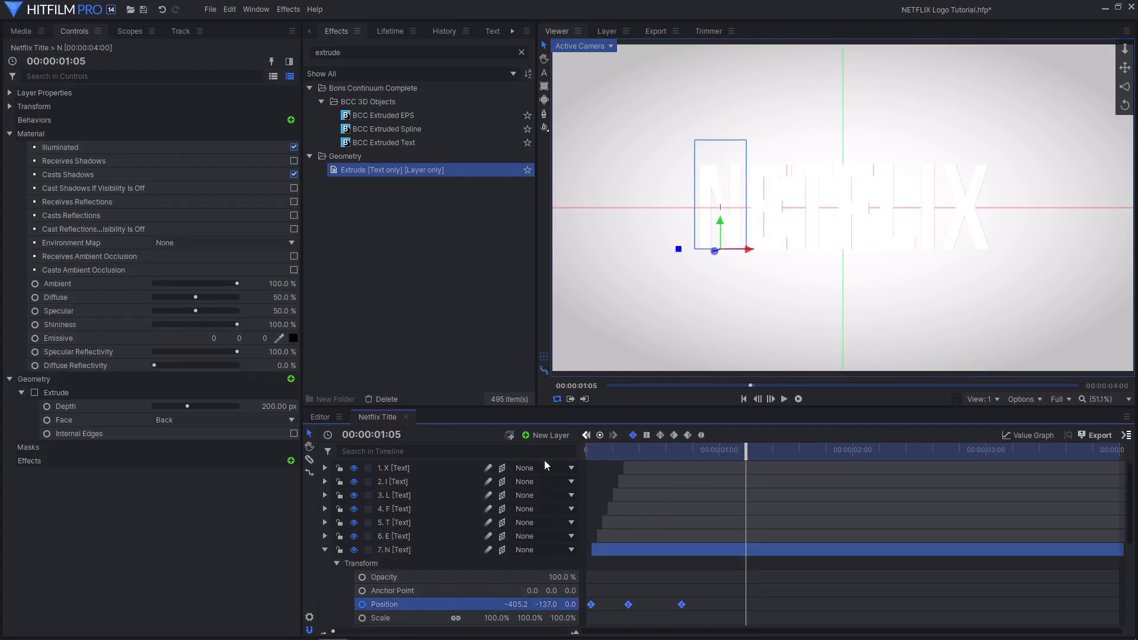
pyautogui.click(586, 436)
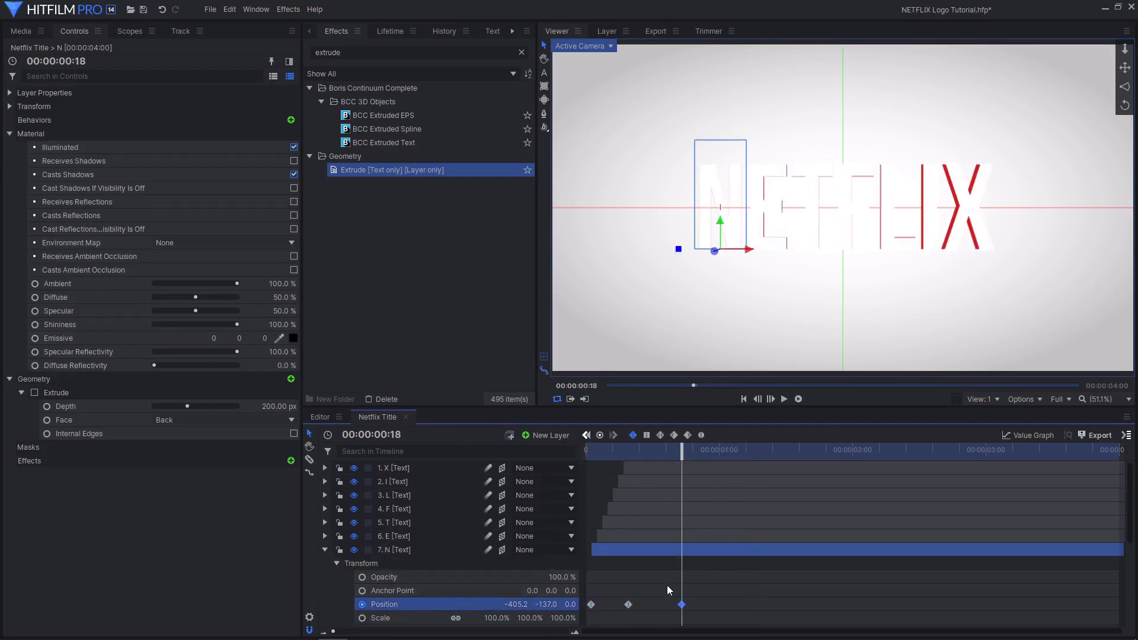
pyautogui.click(367, 451)
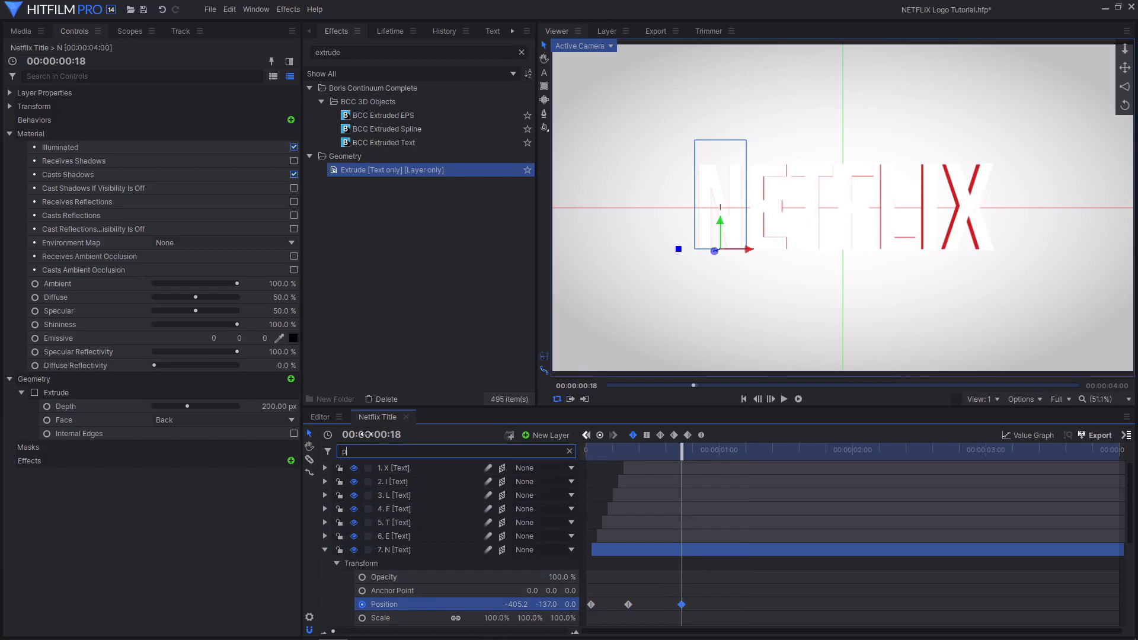
pyautogui.write('position')
pyautogui.scroll(-5, 699, 510)
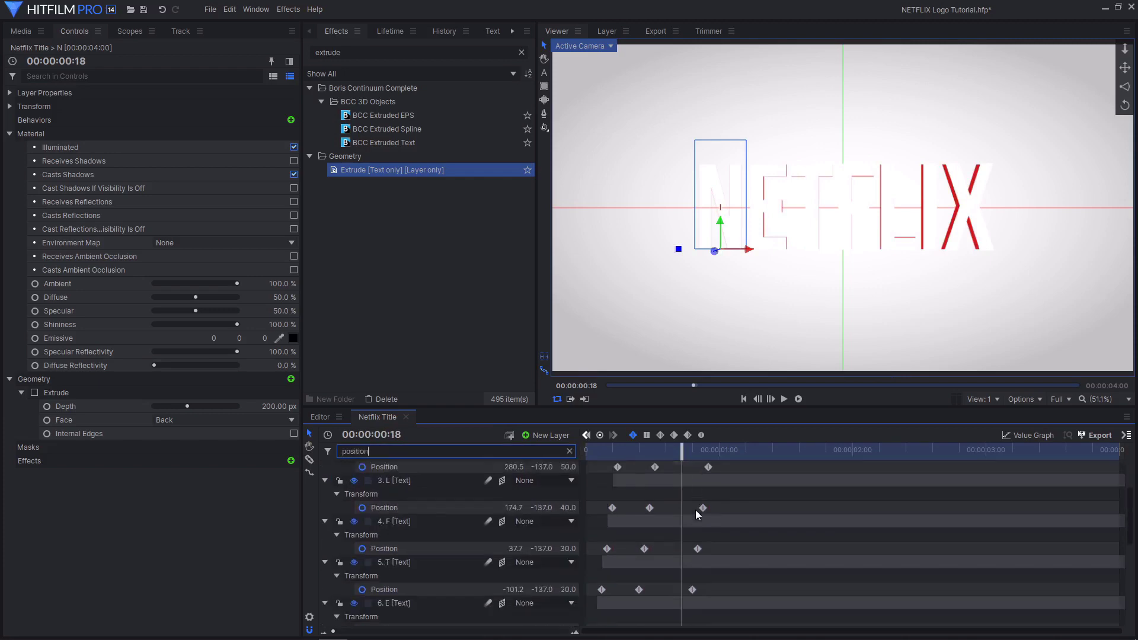
# Step: Move the last Position keyframes of the T, F, L, I and X layers to 00:00:00:19, in line with E's
pyautogui.moveTo(682, 451); pyautogui.dragTo(692, 452)
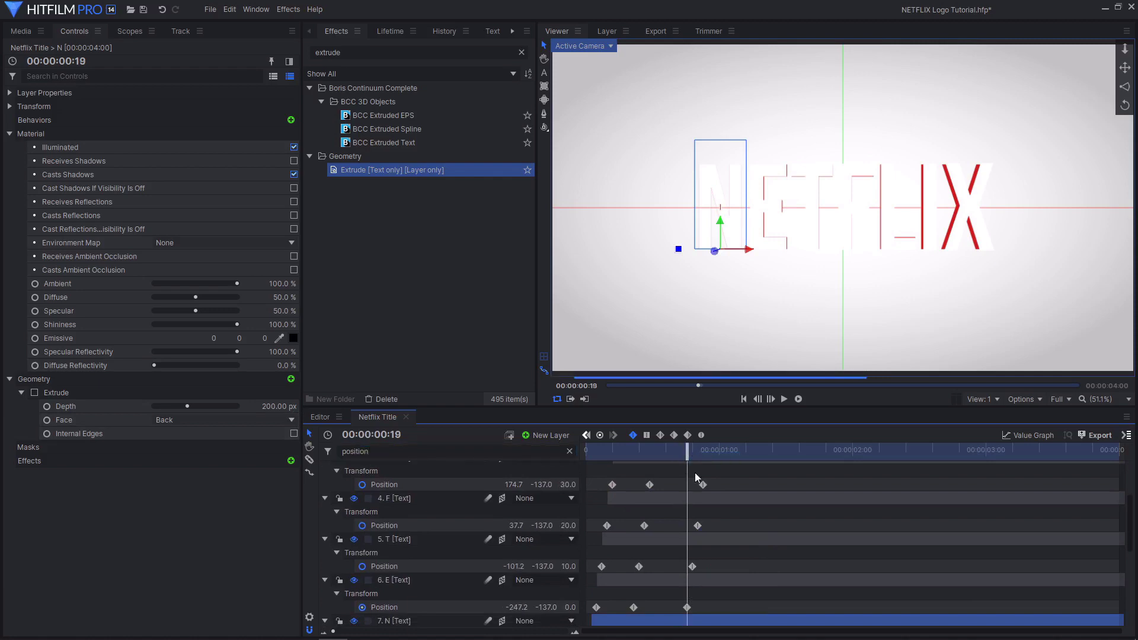
pyautogui.click(690, 568)
pyautogui.moveTo(685, 569); pyautogui.dragTo(679, 570)
pyautogui.moveTo(691, 455); pyautogui.dragTo(685, 458)
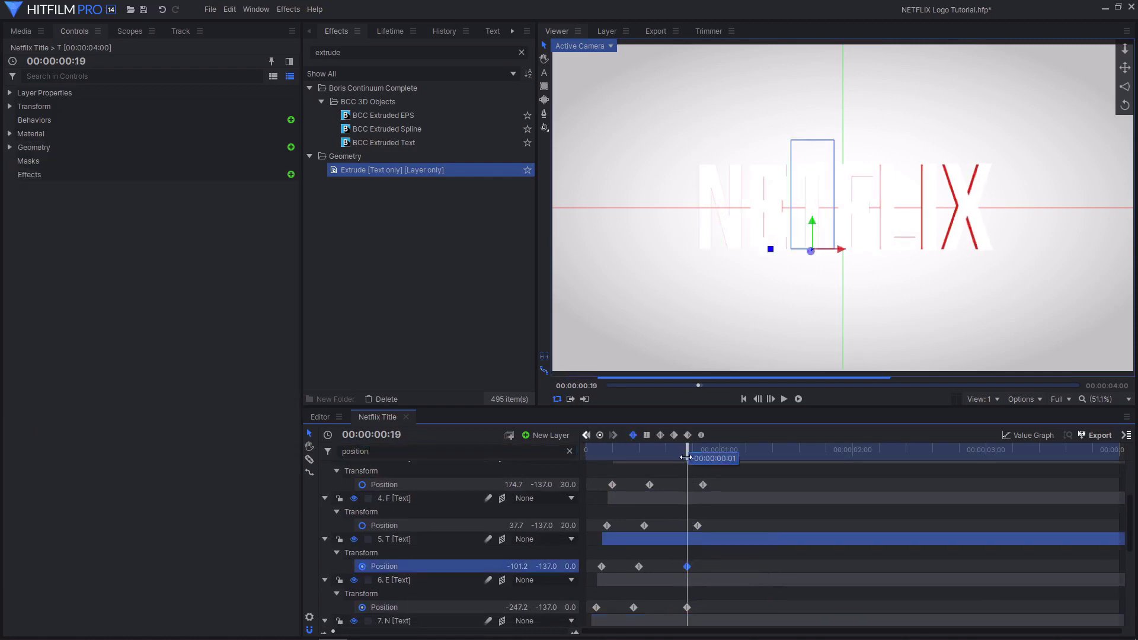
pyautogui.moveTo(698, 525); pyautogui.dragTo(687, 532)
pyautogui.scroll(2, 715, 534)
pyautogui.click(704, 532)
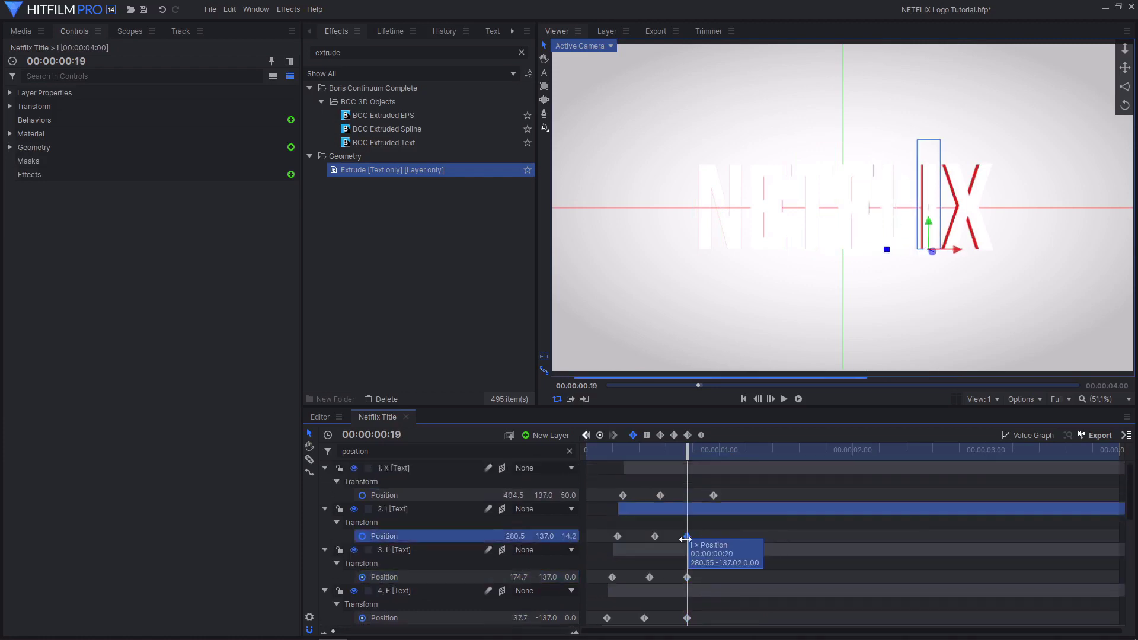
pyautogui.scroll(-3, 691, 503)
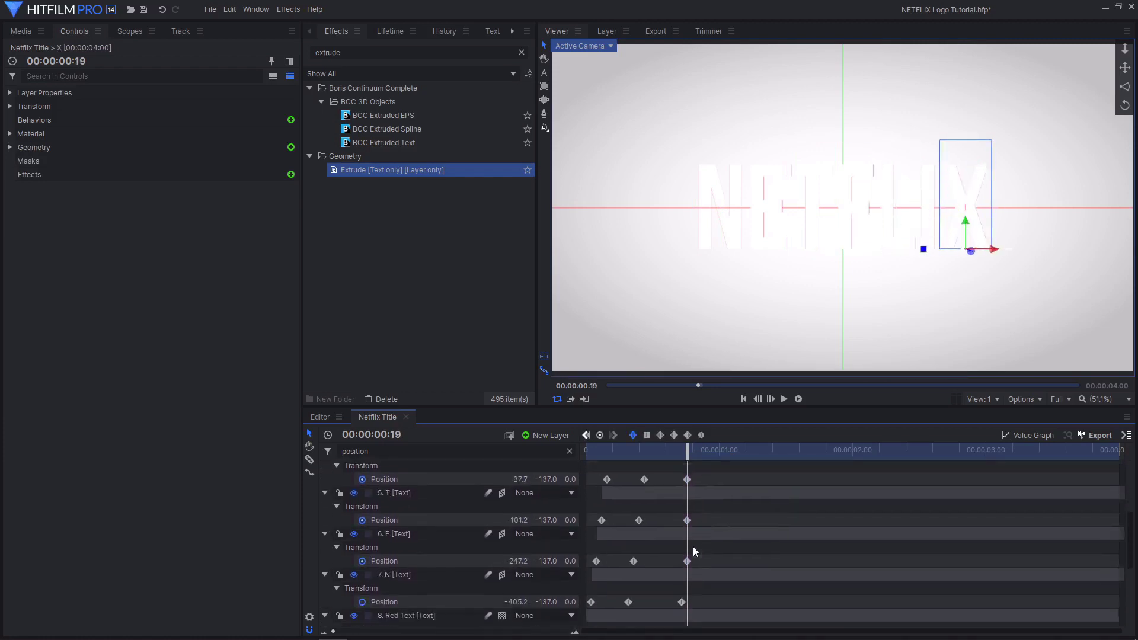
pyautogui.scroll(-4, 692, 547)
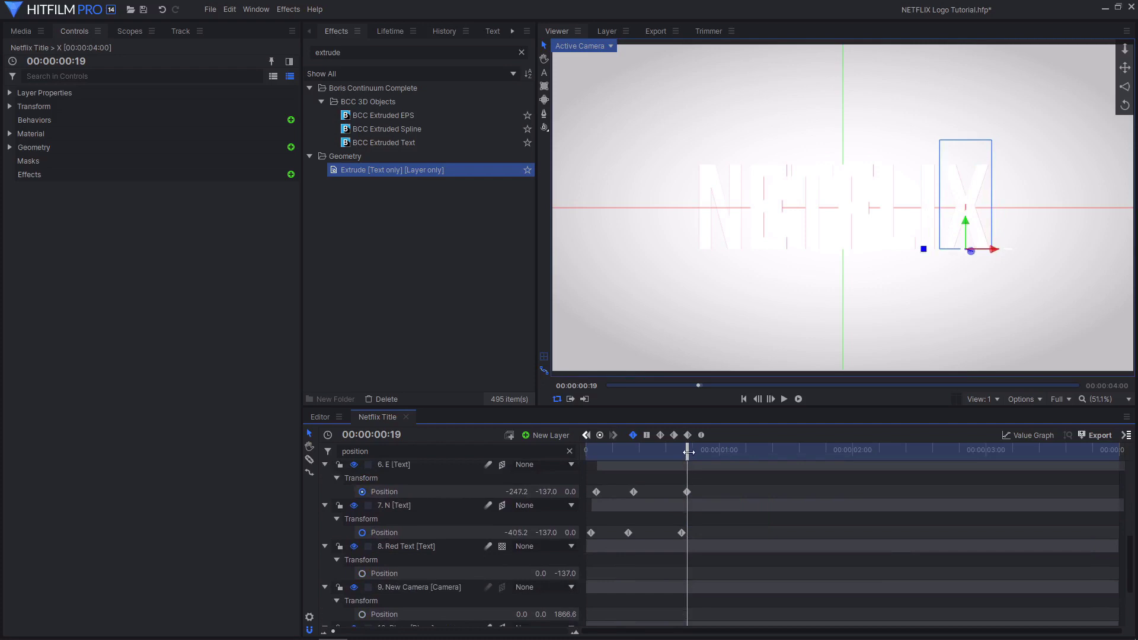
# Step: Play the animation from the start to check how the letters settle together
pyautogui.moveTo(688, 452); pyautogui.dragTo(569, 468)
pyautogui.click(784, 398)
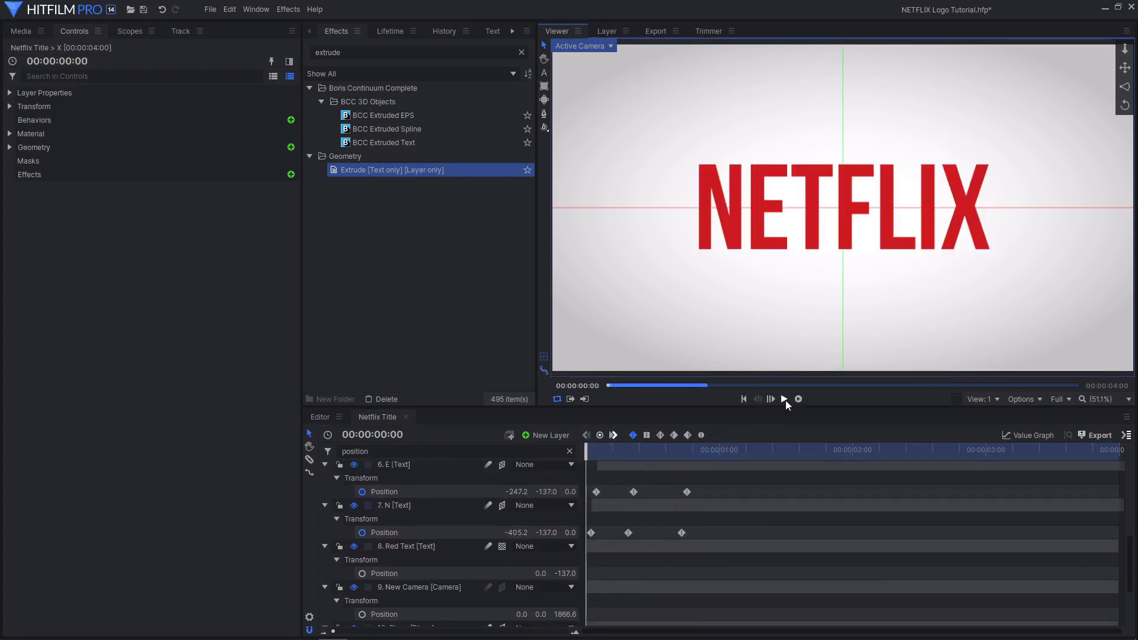
pyautogui.click(691, 453)
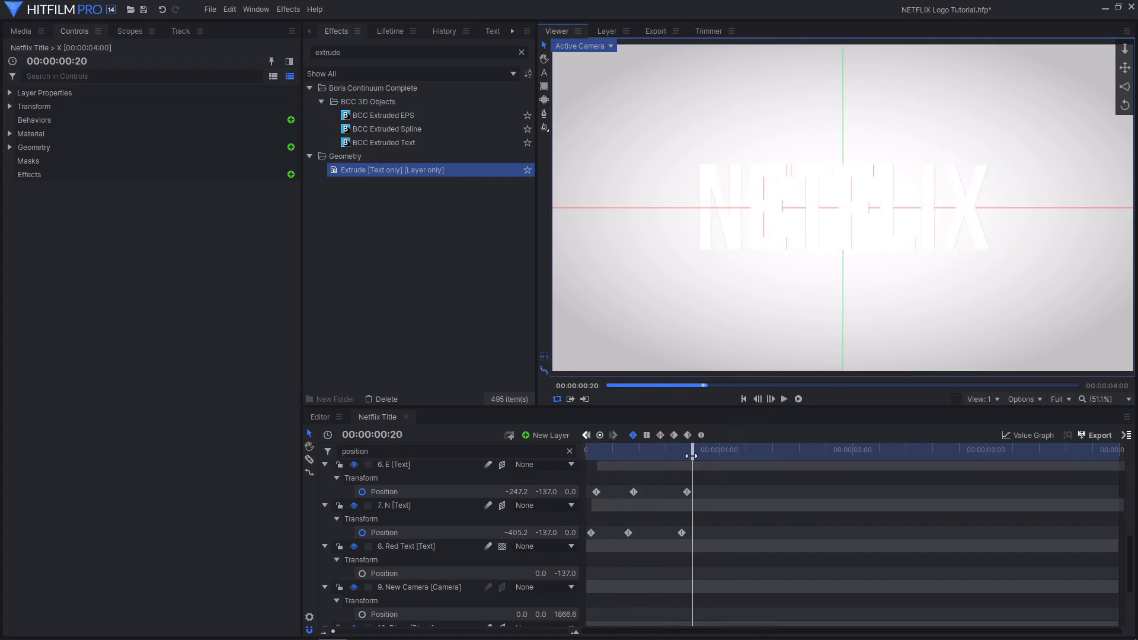
# Step: Move the other letters' last Position keyframes to 00:00:00:18 so they line up with N's
pyautogui.moveTo(691, 455); pyautogui.dragTo(687, 456)
pyautogui.scroll(2, 694, 523)
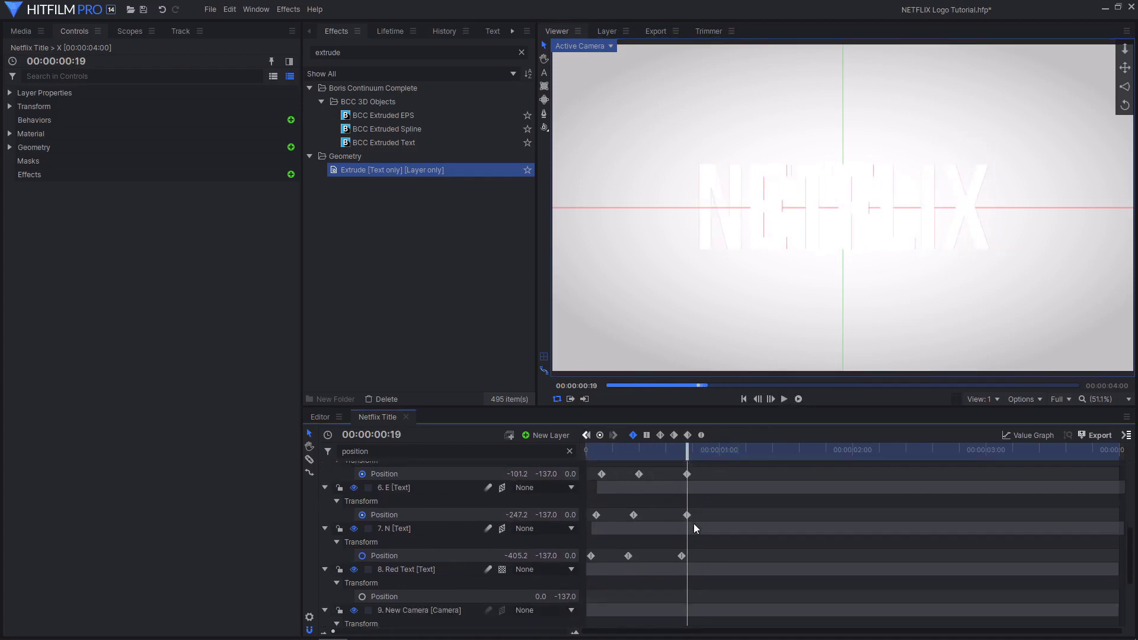
pyautogui.moveTo(680, 453); pyautogui.dragTo(676, 454)
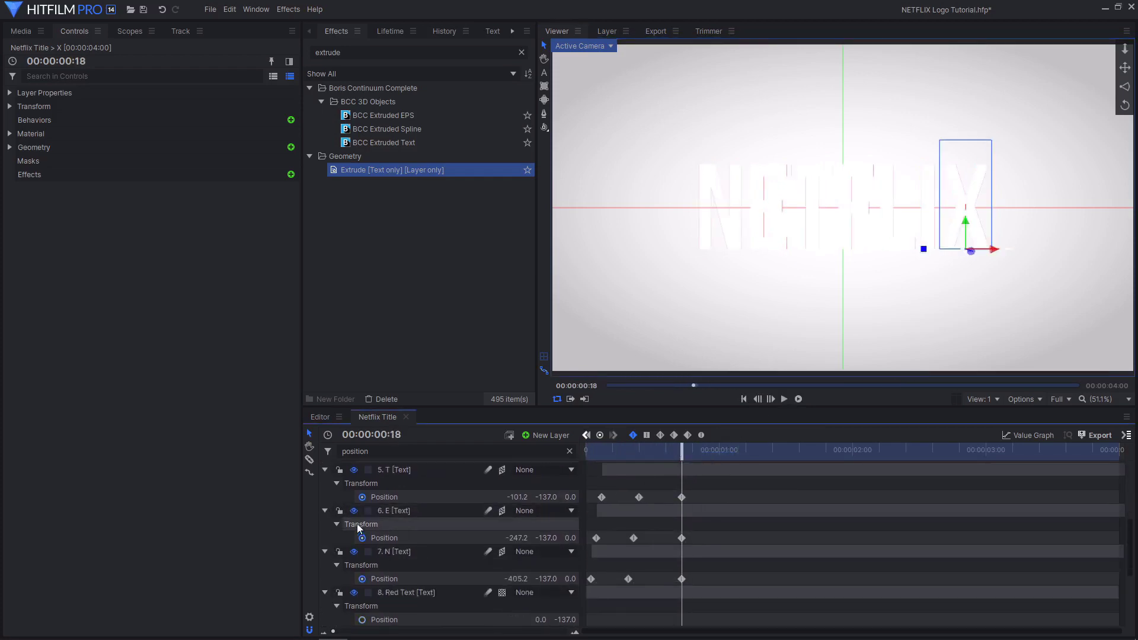
# Step: Clear the "position" filter from the timeline and collapse the letter layers
pyautogui.moveTo(379, 451); pyautogui.dragTo(293, 453)
pyautogui.press('BackSpace')
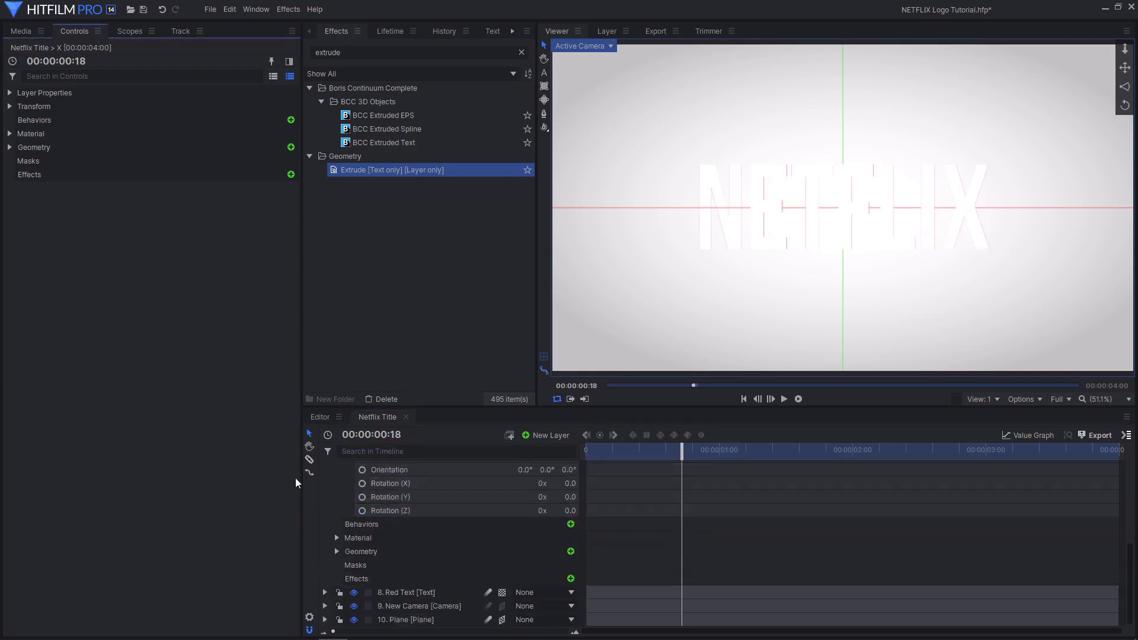
pyautogui.scroll(-3, 357, 500)
pyautogui.click(326, 537)
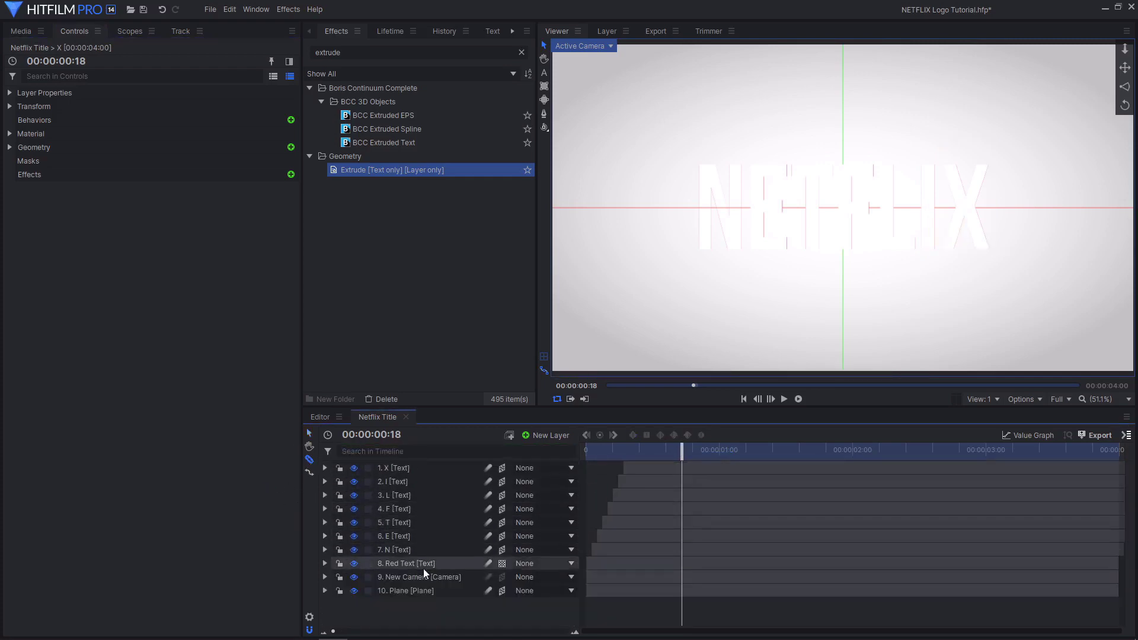
# Step: Slice all seven letter layers, from X down to N, at 00:00:00:18
pyautogui.click(682, 468)
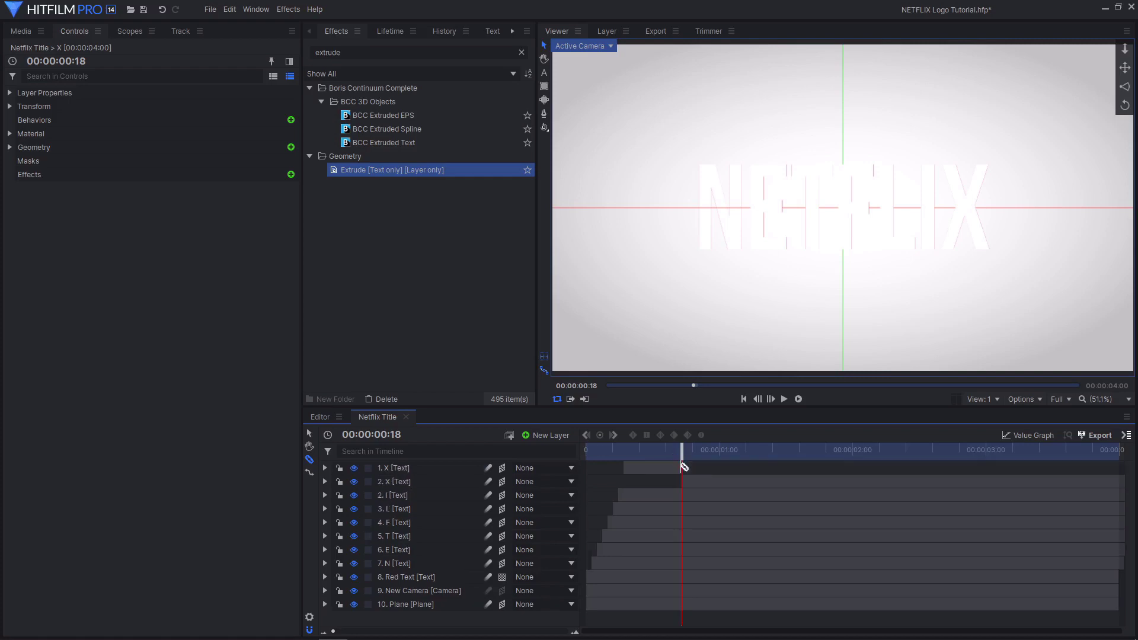
pyautogui.click(683, 493)
pyautogui.click(686, 522)
pyautogui.click(685, 549)
pyautogui.click(686, 577)
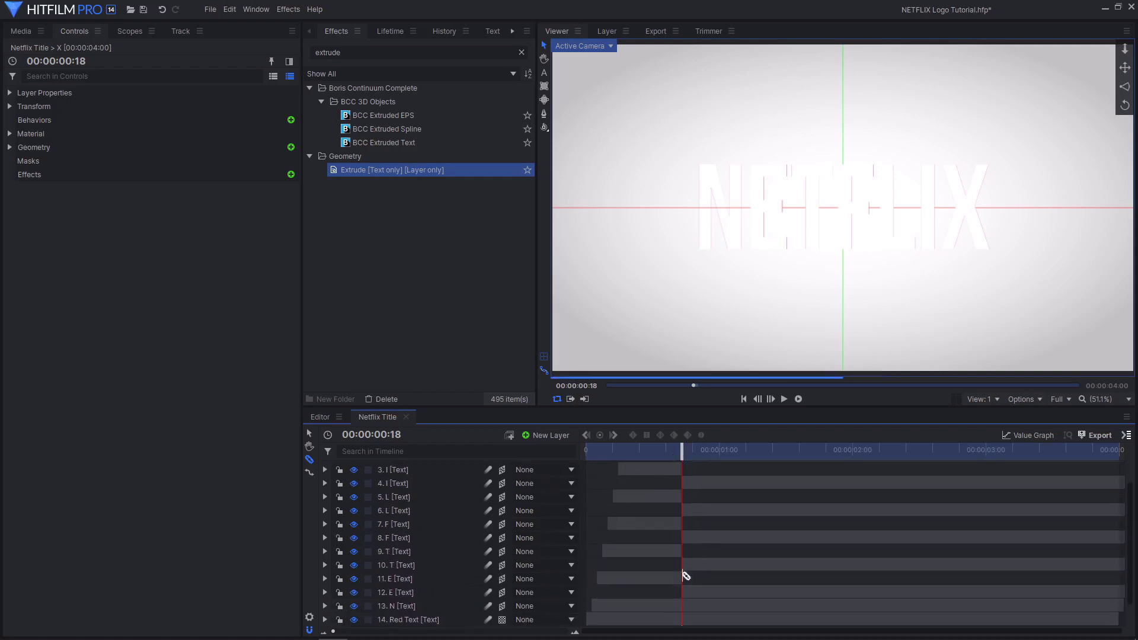
pyautogui.click(682, 604)
pyautogui.scroll(-2, 682, 599)
pyautogui.click(682, 565)
# Step: Delete the second half of each sliced letter layer, the parts that start at 00:00:00:18
pyautogui.click(309, 433)
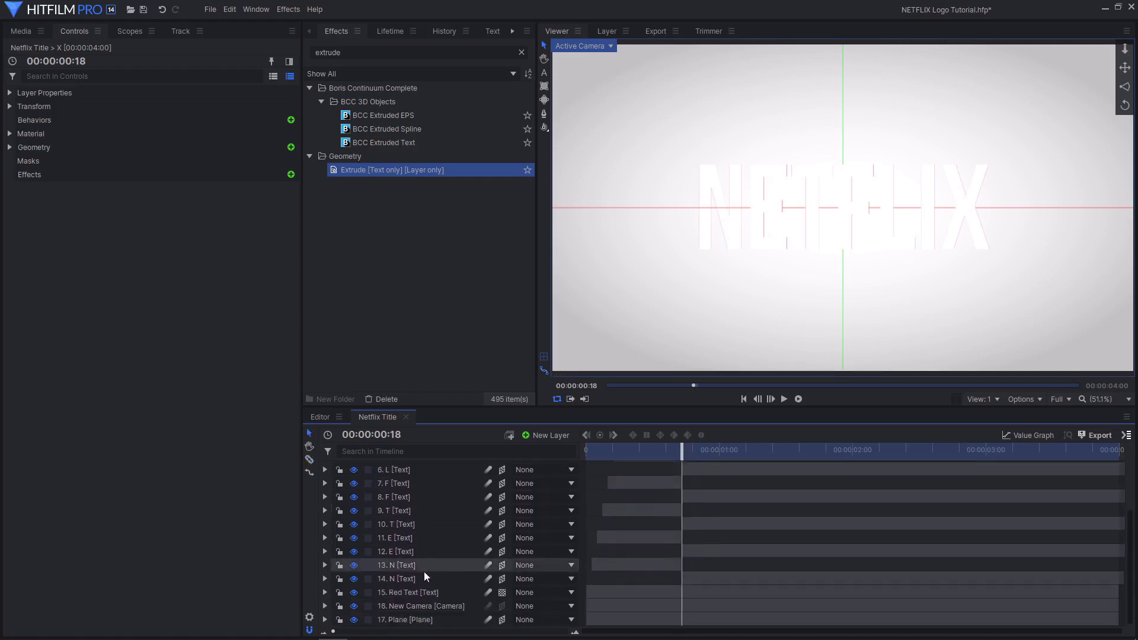
pyautogui.click(429, 580)
pyautogui.press('Delete')
pyautogui.click(422, 566)
pyautogui.press('Delete')
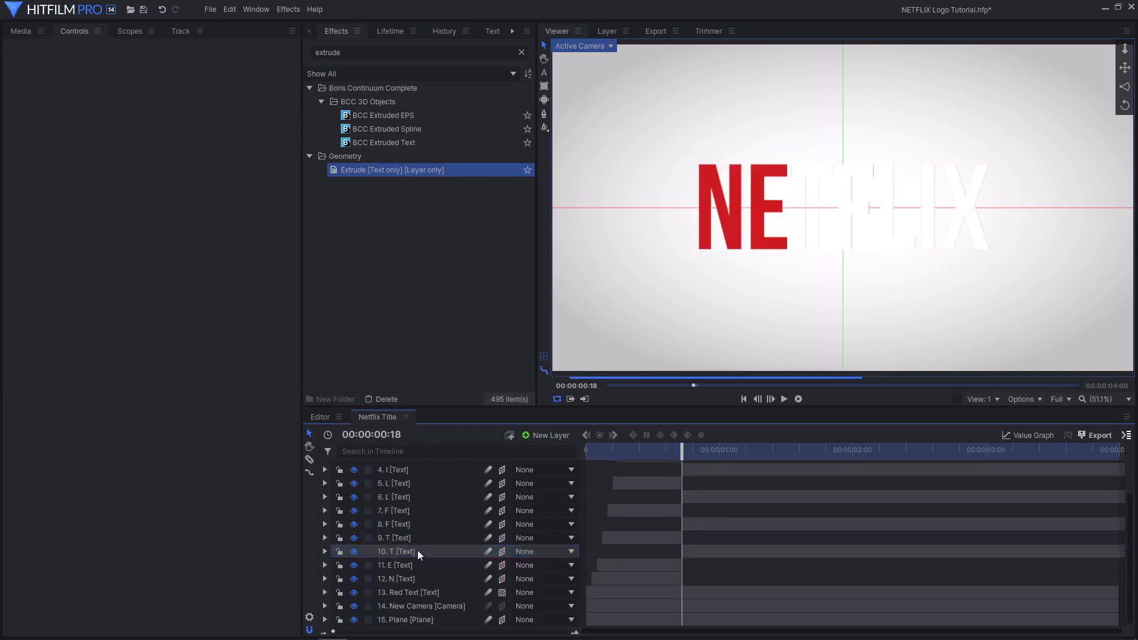
pyautogui.click(418, 551)
pyautogui.press('Delete')
pyautogui.click(420, 538)
pyautogui.press('Delete')
pyautogui.click(419, 522)
pyautogui.press('Delete')
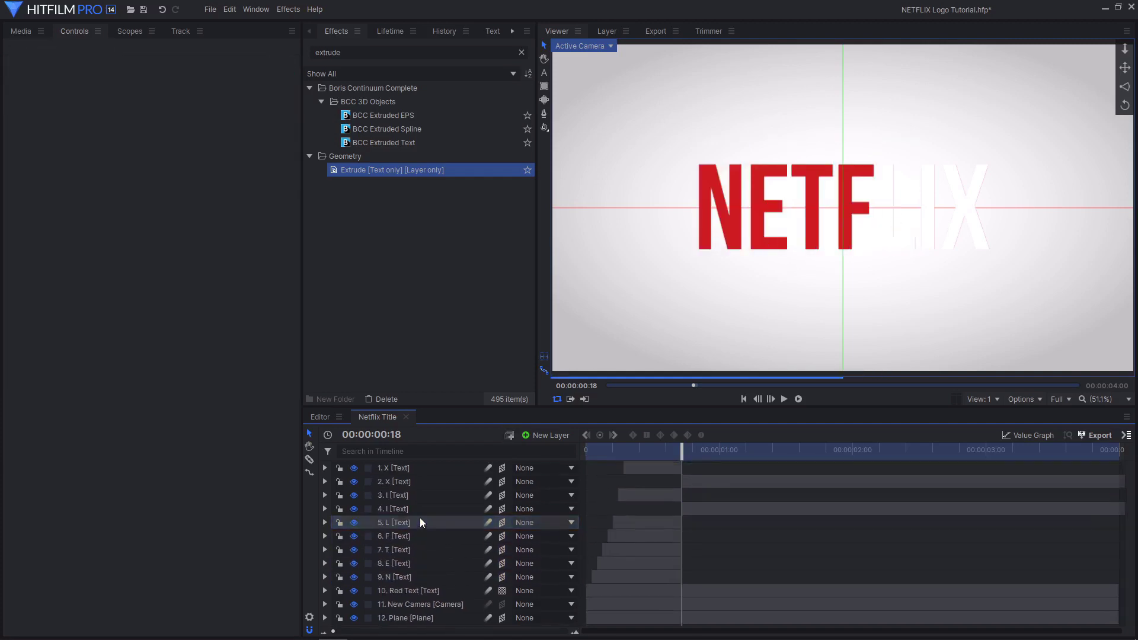
pyautogui.click(421, 506)
pyautogui.press('Delete')
pyautogui.click(421, 494)
pyautogui.click(422, 481)
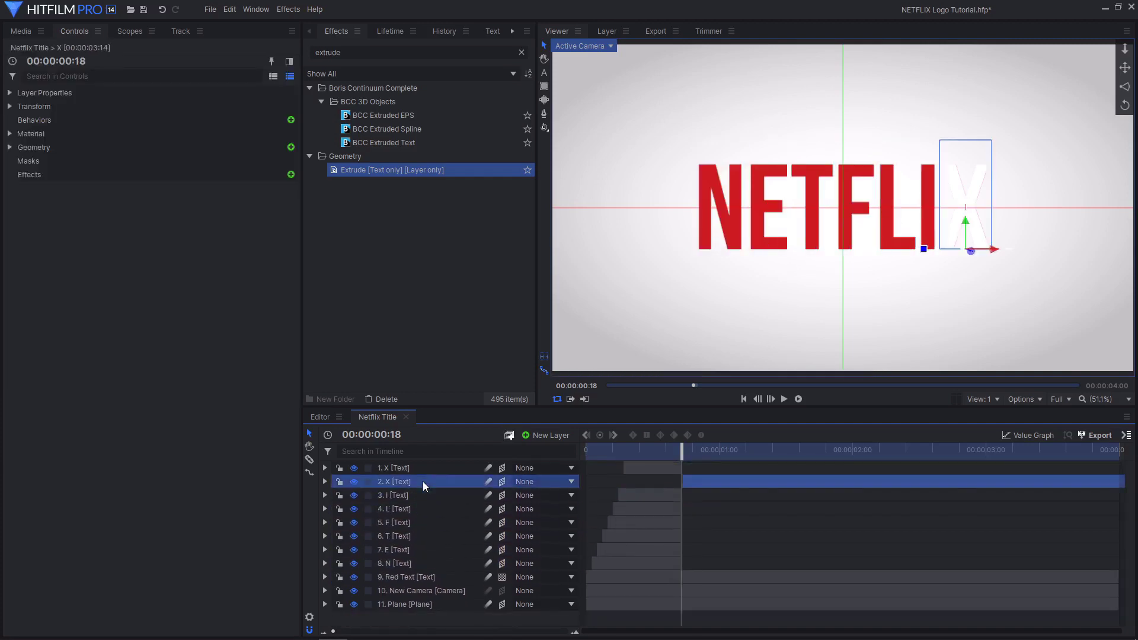
pyautogui.press('Delete')
# Step: Trim the start of the Red Text layer to 00:00:00:18 and scrub back to 00:00:00:12
pyautogui.click(507, 565)
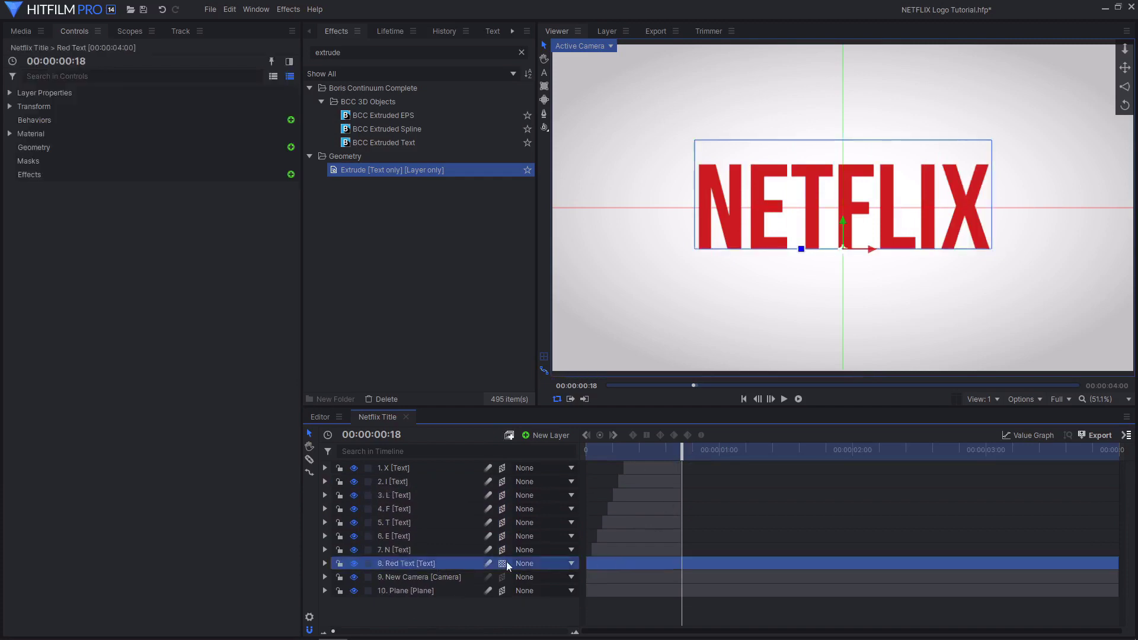
pyautogui.moveTo(597, 560); pyautogui.dragTo(694, 563)
pyautogui.moveTo(682, 452); pyautogui.dragTo(655, 478)
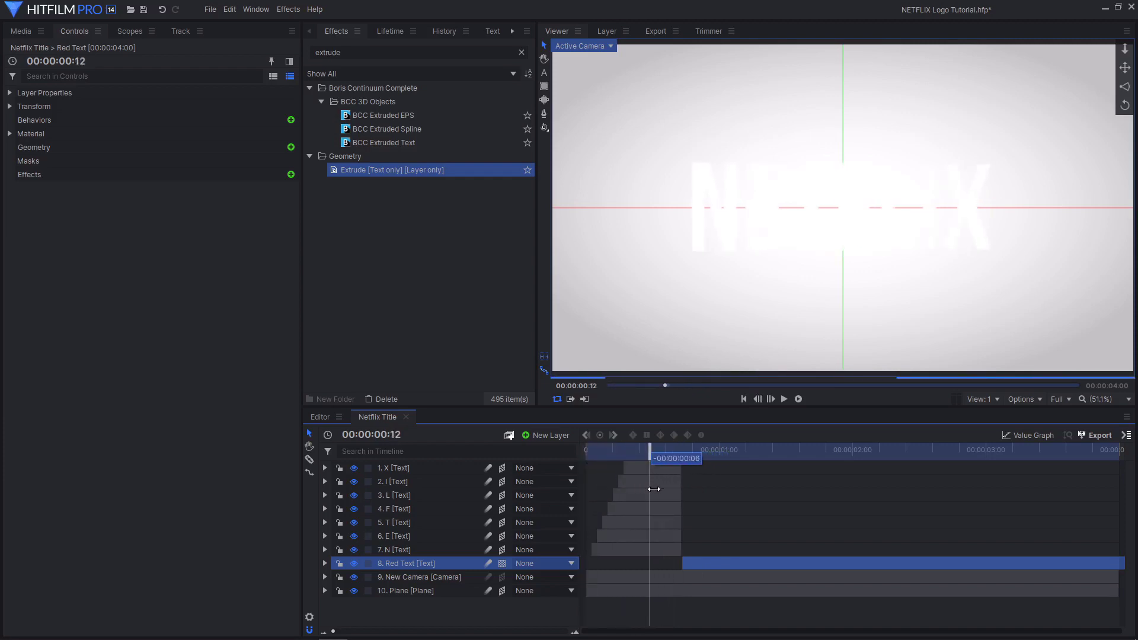
# Step: Filter the timeline for "Ext" and enable Extrude on all seven letter layers, clearing the filter once finished at 00:00:00:14
pyautogui.click(410, 451)
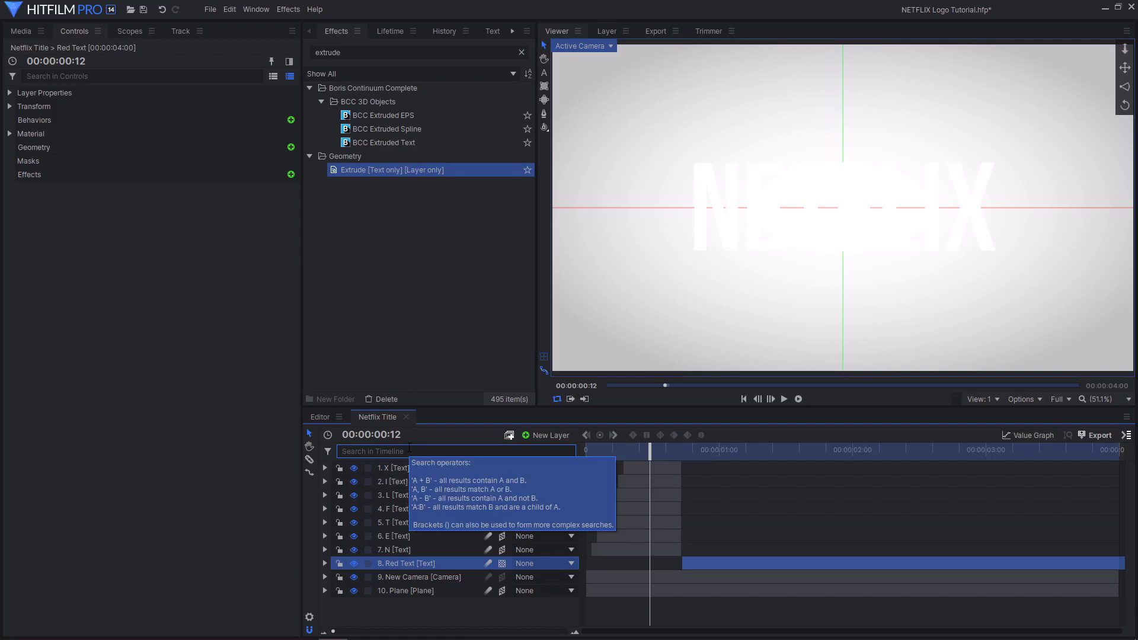
pyautogui.write('Ext')
pyautogui.click(422, 468)
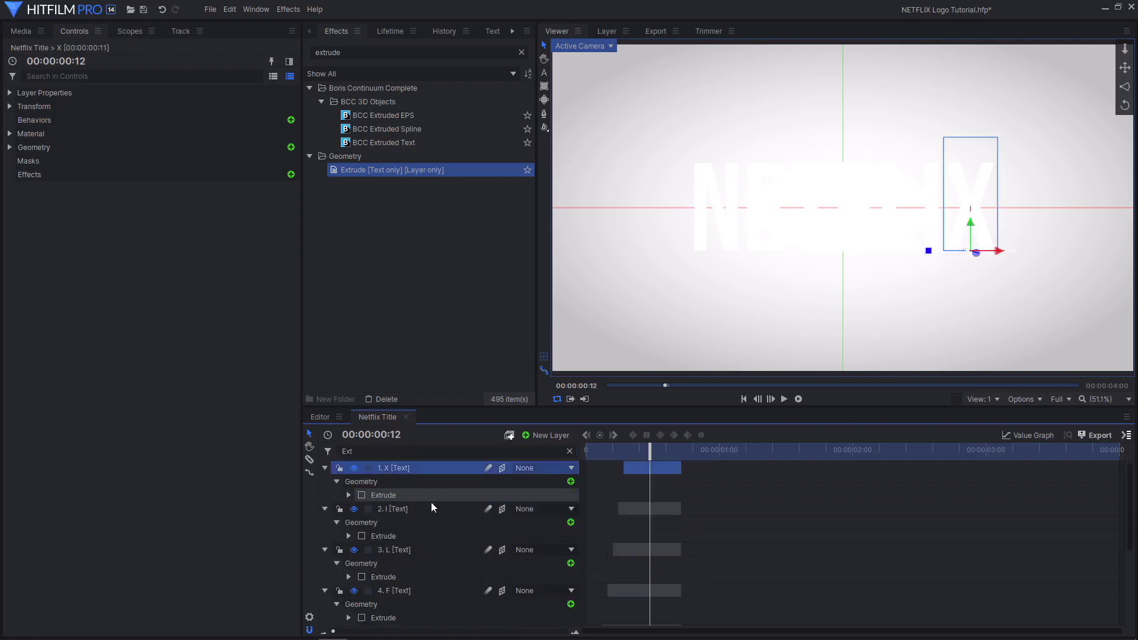
pyautogui.scroll(-3, 429, 502)
pyautogui.keyDown('shift'); pyautogui.click(406, 619); pyautogui.keyUp('shift')
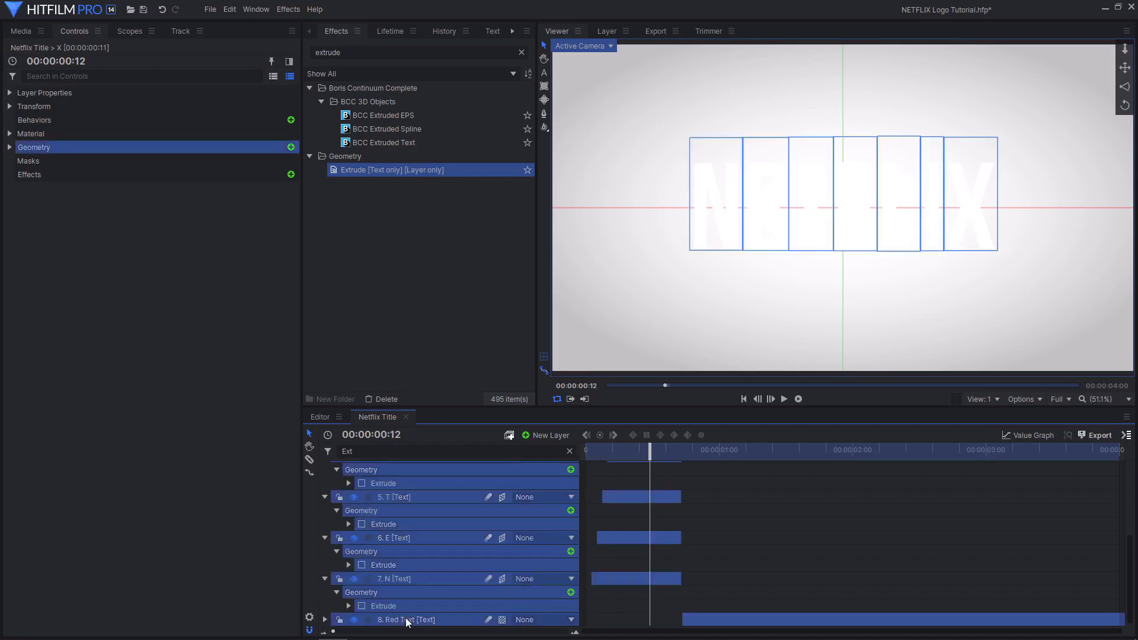
pyautogui.click(361, 605)
pyautogui.scroll(3, 397, 583)
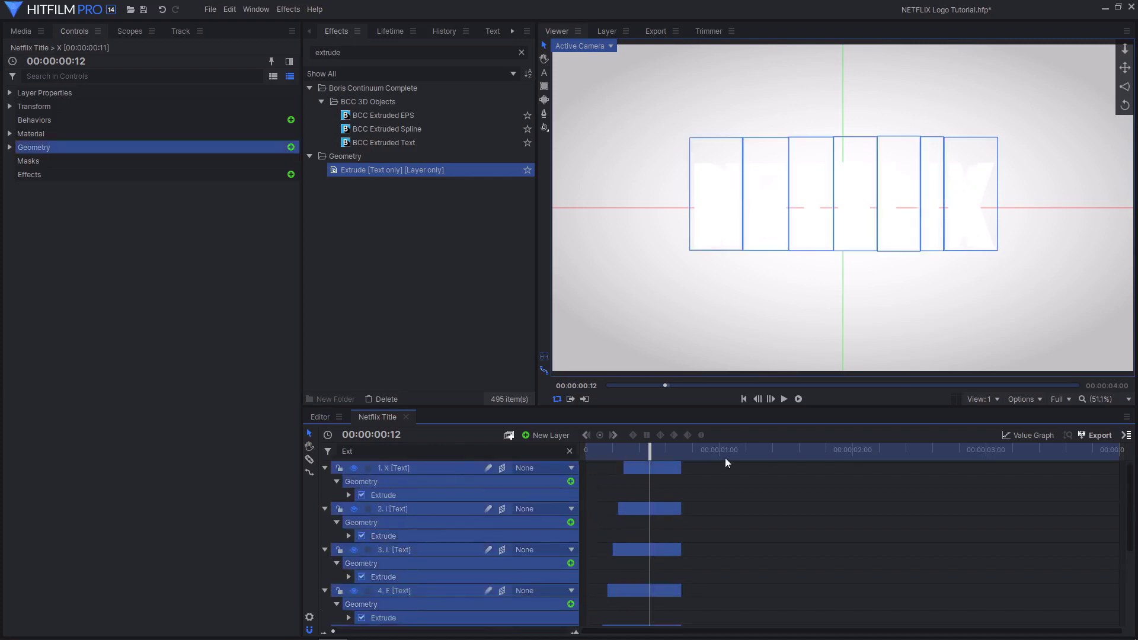
pyautogui.moveTo(652, 454); pyautogui.dragTo(661, 454)
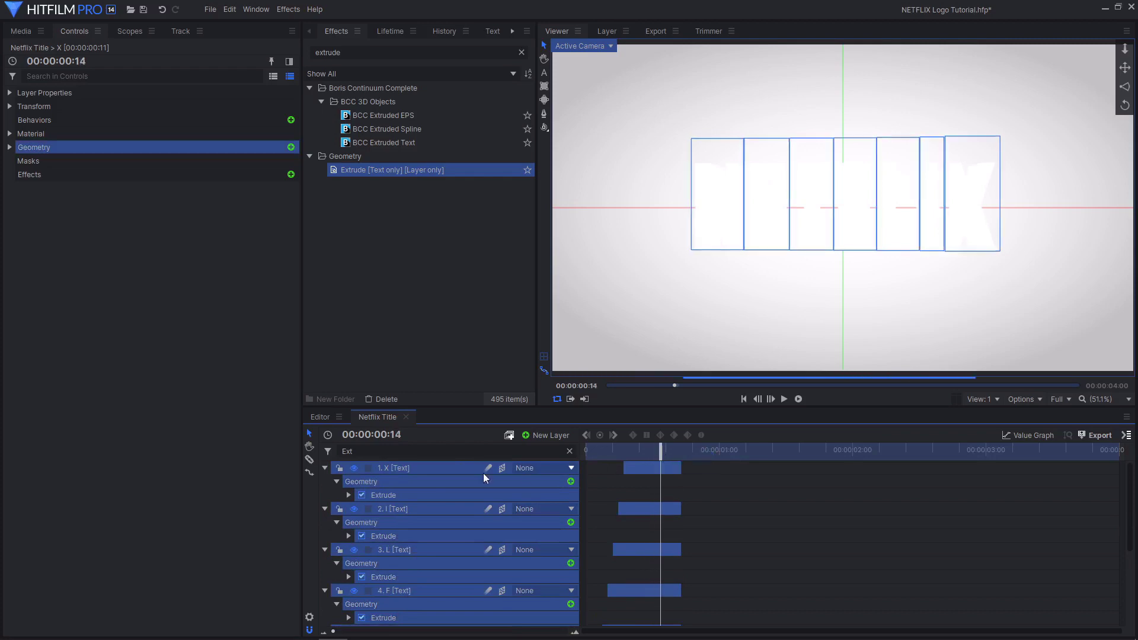
pyautogui.click(454, 451)
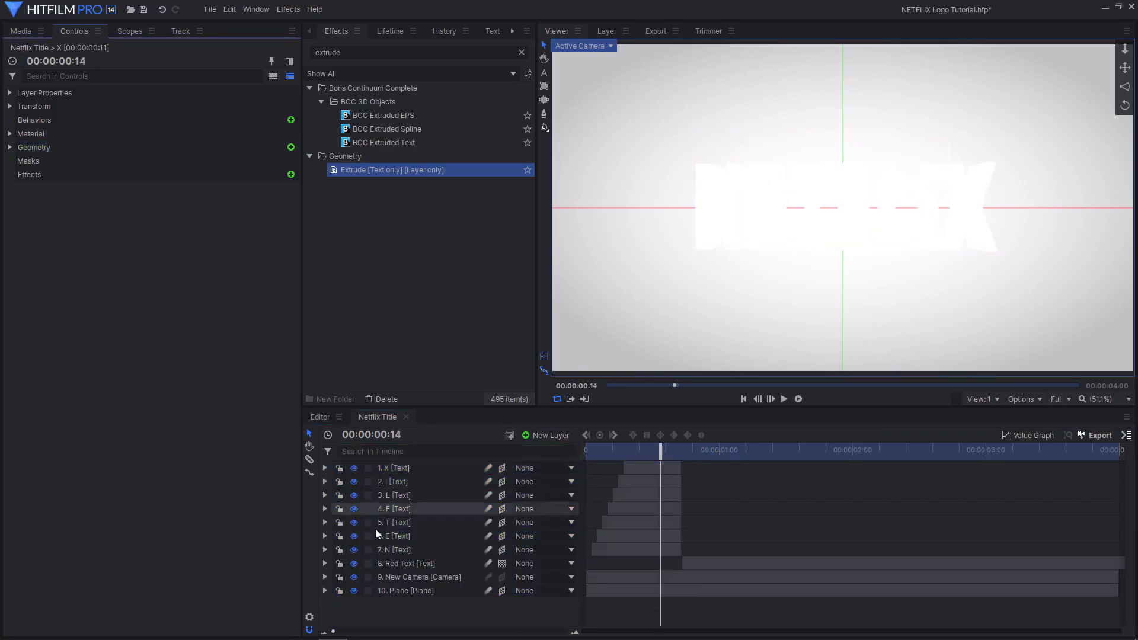
# Step: Hide the plane to inspect the extruded letters against black, and show it again
pyautogui.rightClick(361, 592)
pyautogui.click(354, 591)
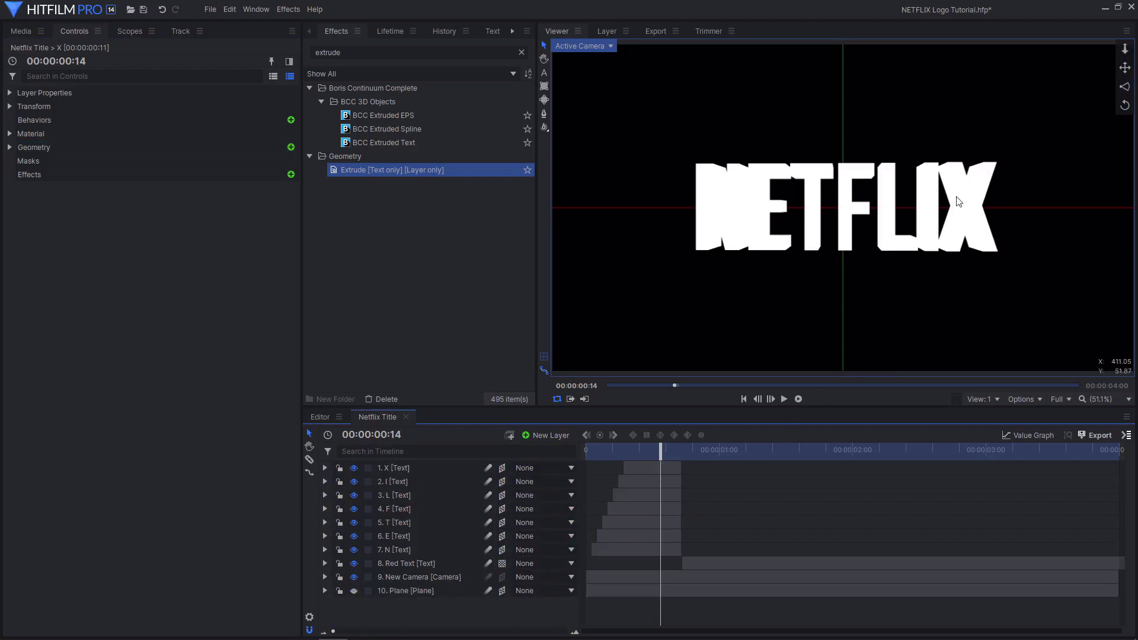
pyautogui.click(354, 591)
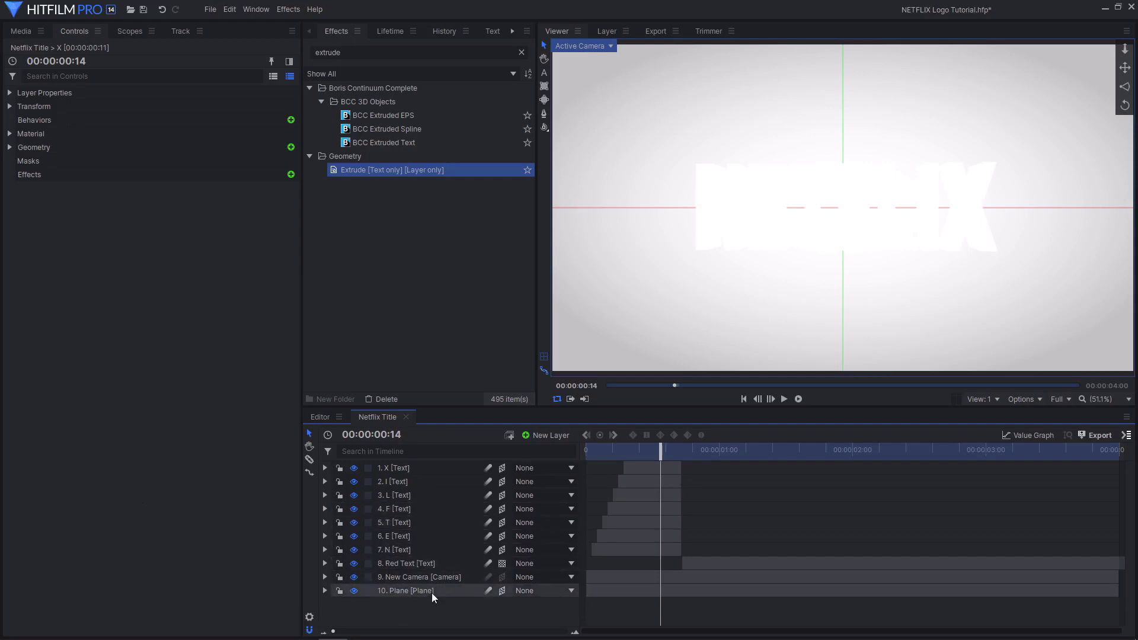
# Step: Add a new light layer to the composite and turn on its Cast Shadows option
pyautogui.click(549, 435)
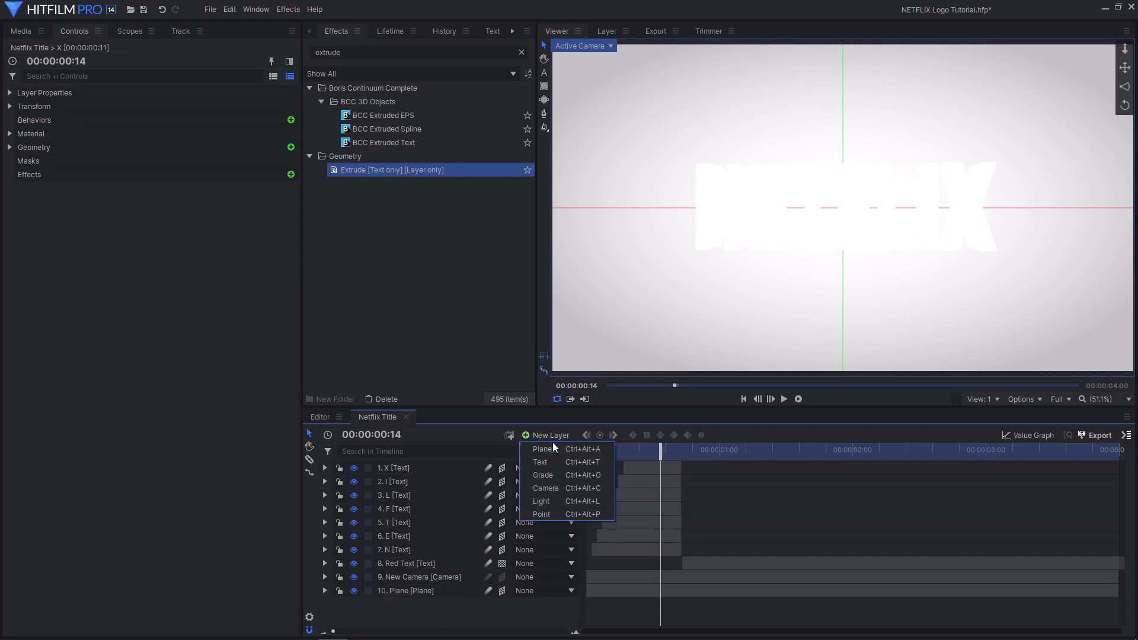
pyautogui.click(542, 500)
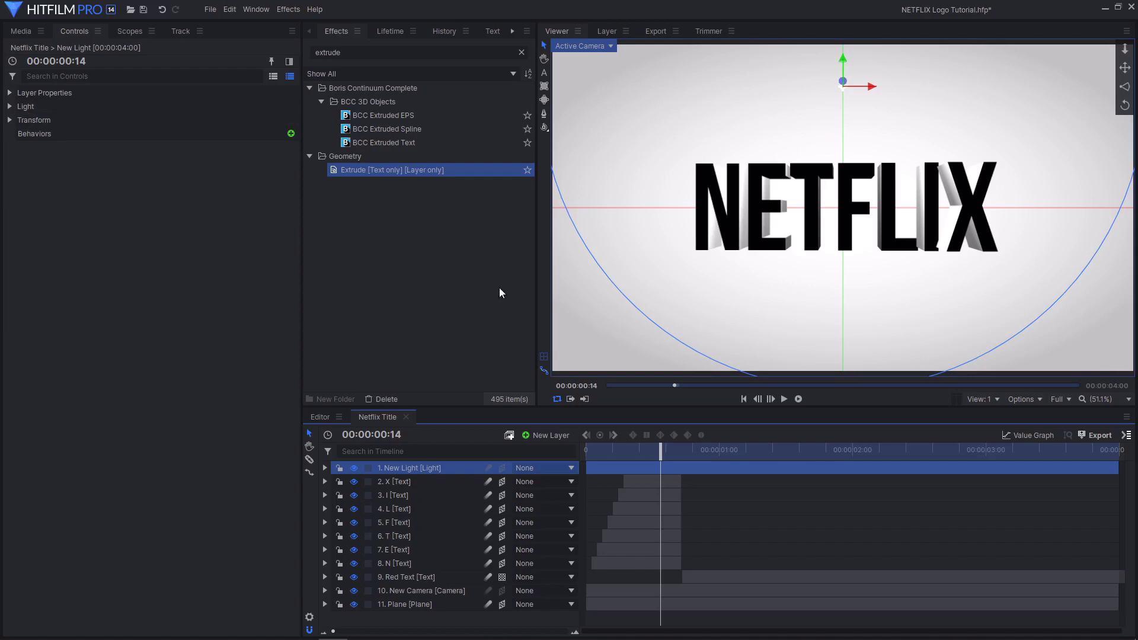
pyautogui.click(9, 107)
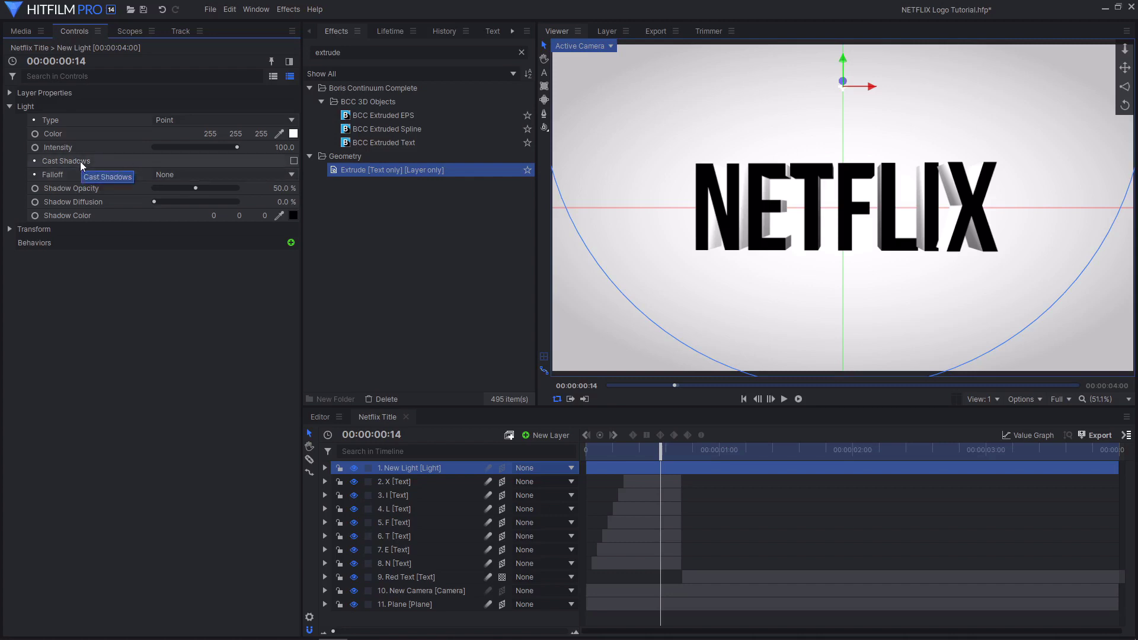
pyautogui.click(102, 162)
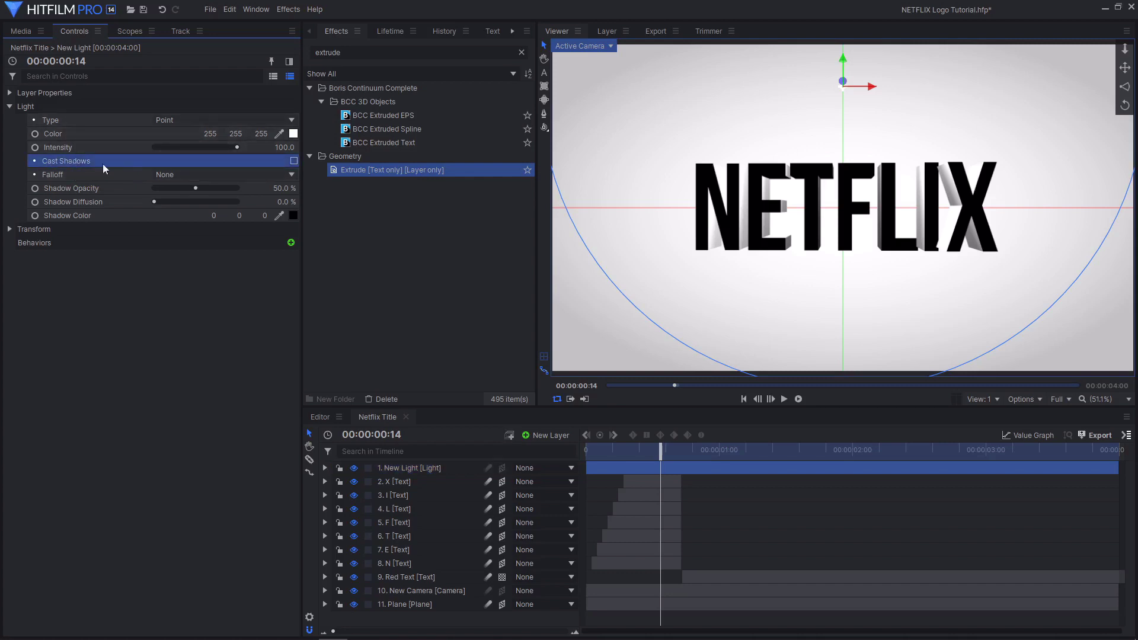
pyautogui.click(293, 160)
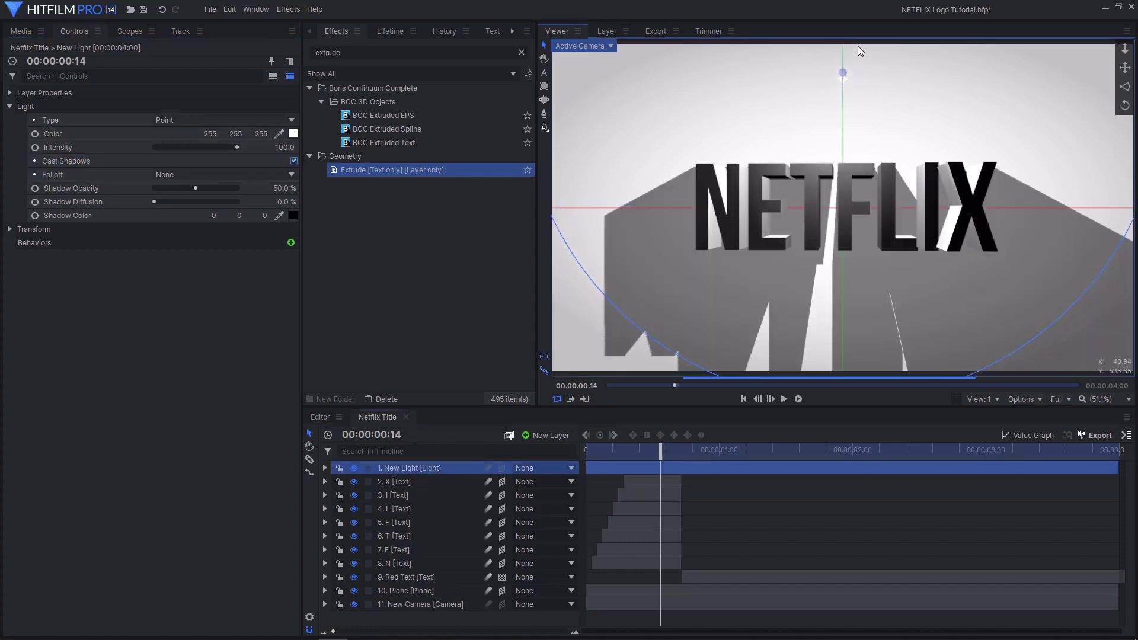
# Step: Move the light back and forth in depth to test the shadows, ending in front of the letters
pyautogui.moveTo(843, 81); pyautogui.dragTo(842, 72)
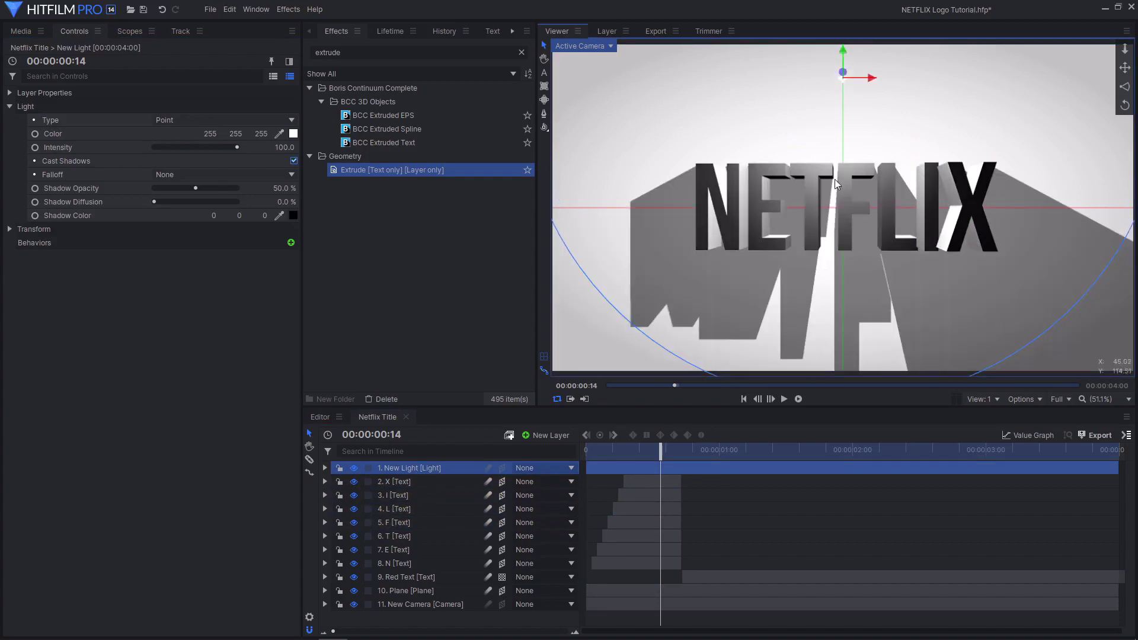
pyautogui.moveTo(846, 72); pyautogui.dragTo(847, 87)
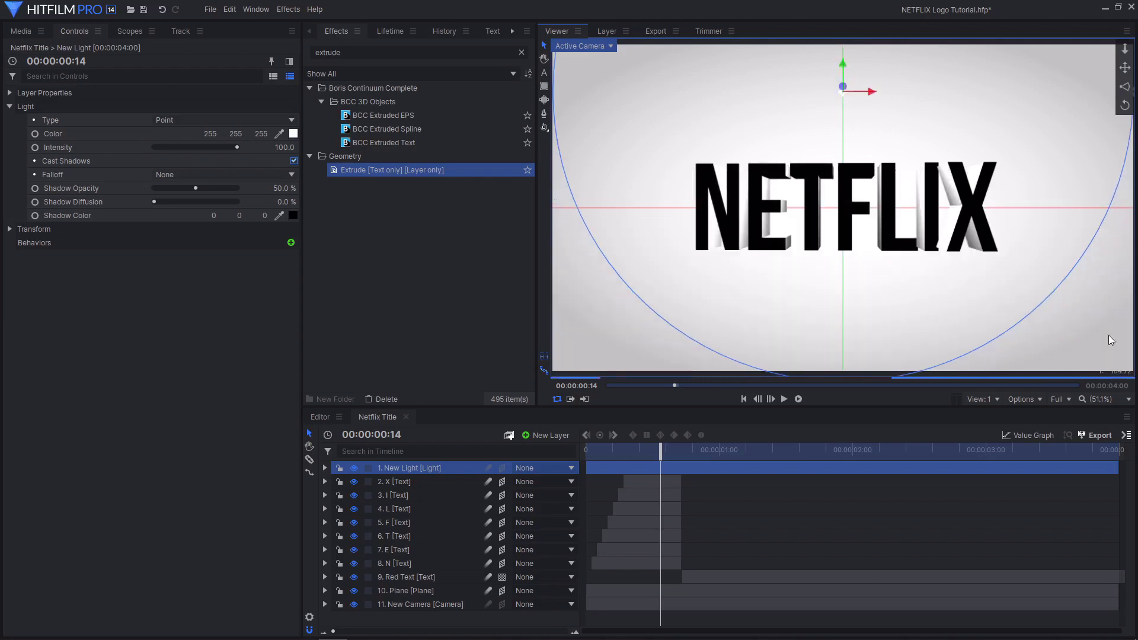
pyautogui.moveTo(840, 90); pyautogui.dragTo(841, 72)
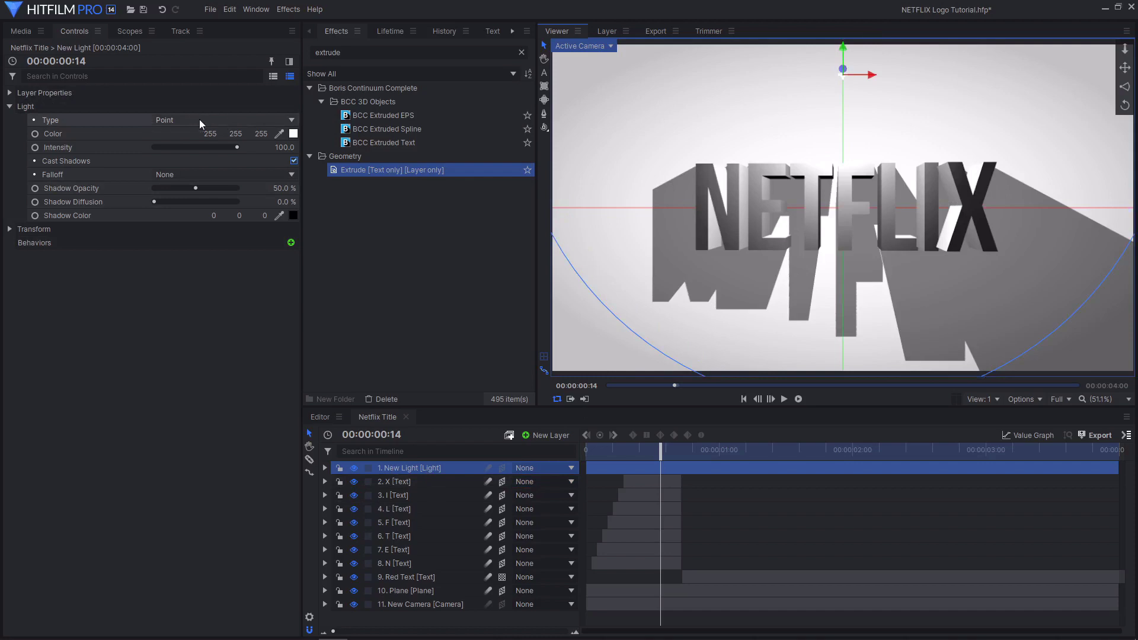
# Step: Change the light's type from Point to Spot and set its cone angle to 95
pyautogui.click(223, 119)
pyautogui.click(176, 165)
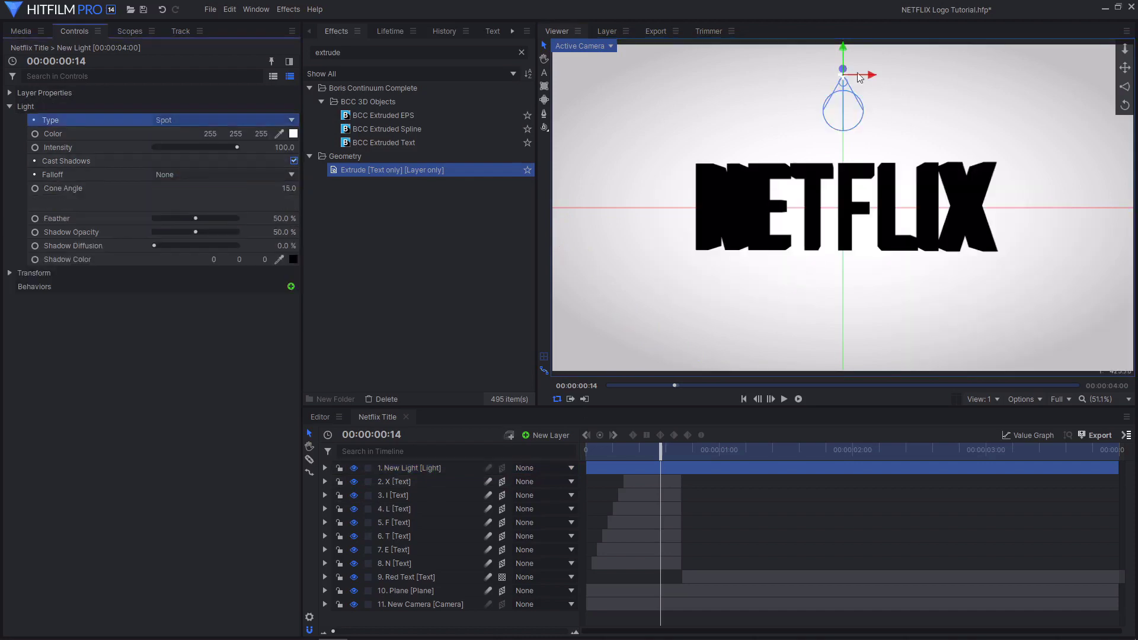
pyautogui.click(86, 151)
pyautogui.click(102, 161)
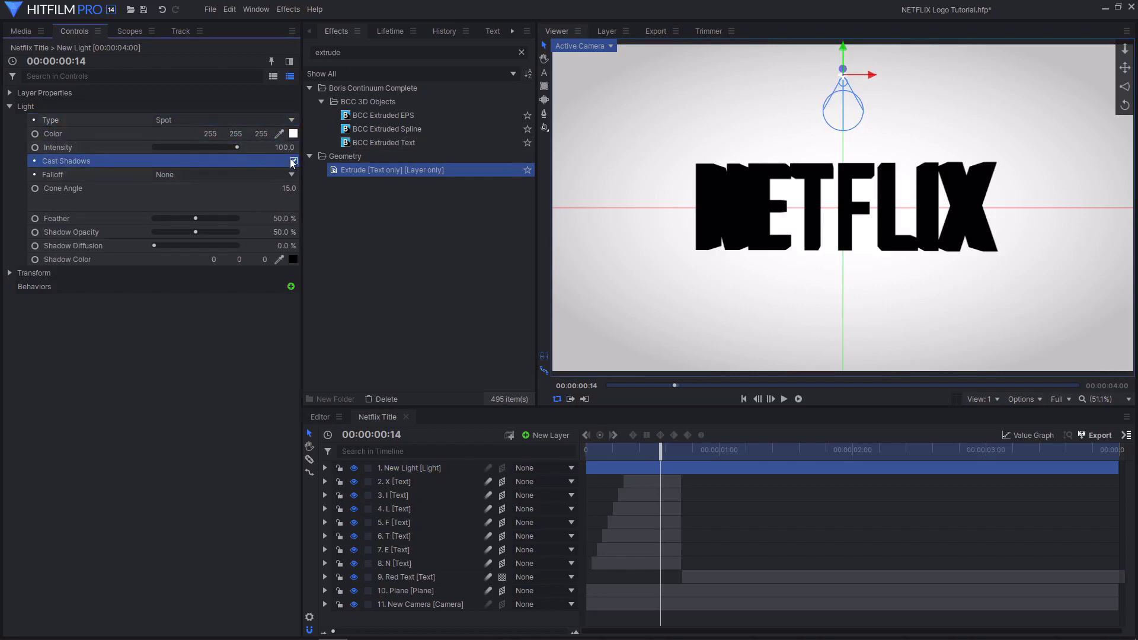
pyautogui.click(98, 193)
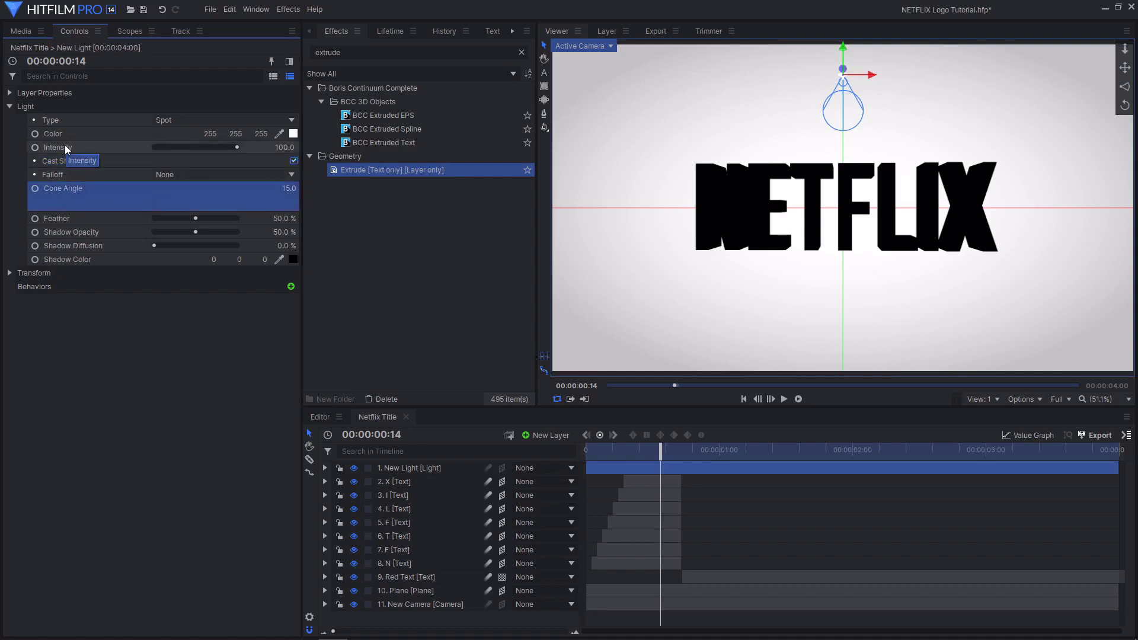
pyautogui.click(274, 188)
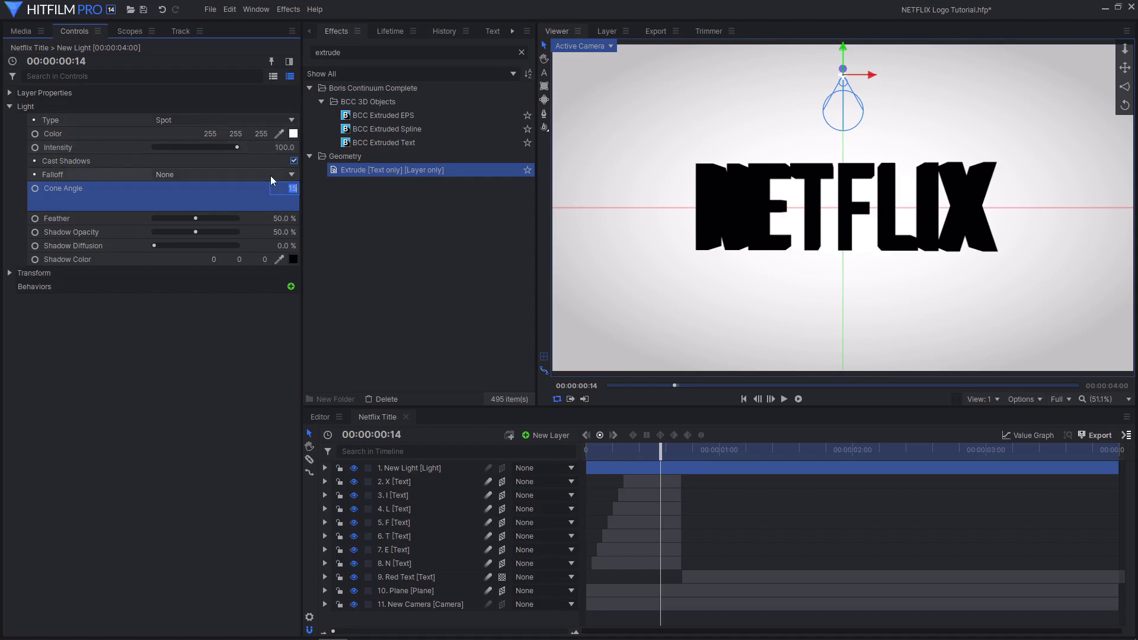
pyautogui.write('95')
pyautogui.press('Tab')
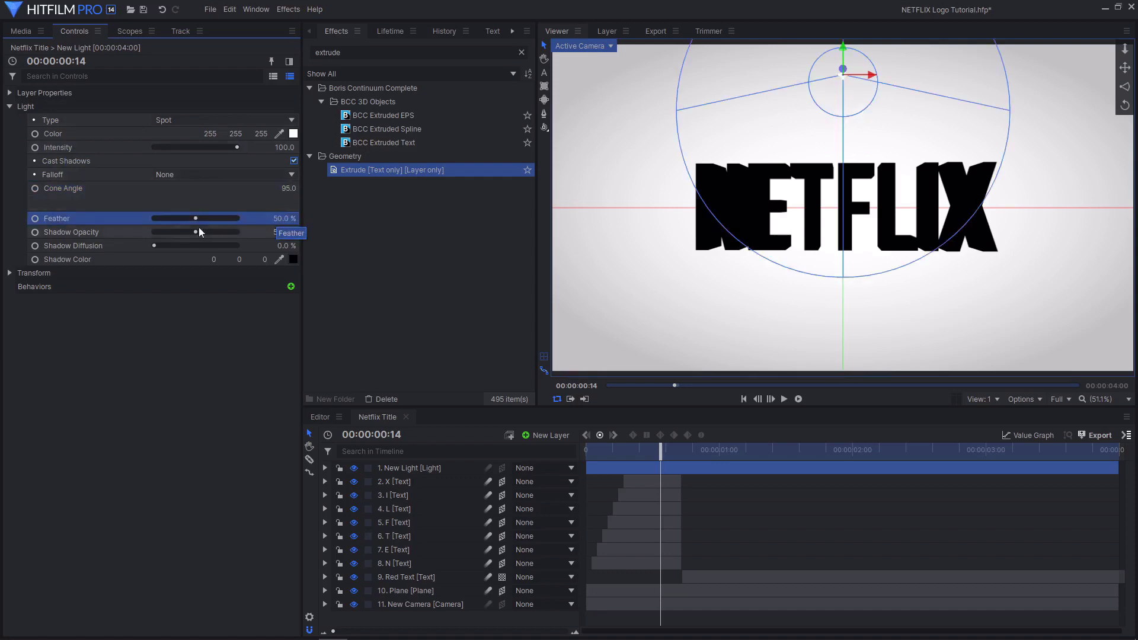
# Step: Set the spot light's shadow opacity to 100% and its shadow diffusion to 30%
pyautogui.click(82, 235)
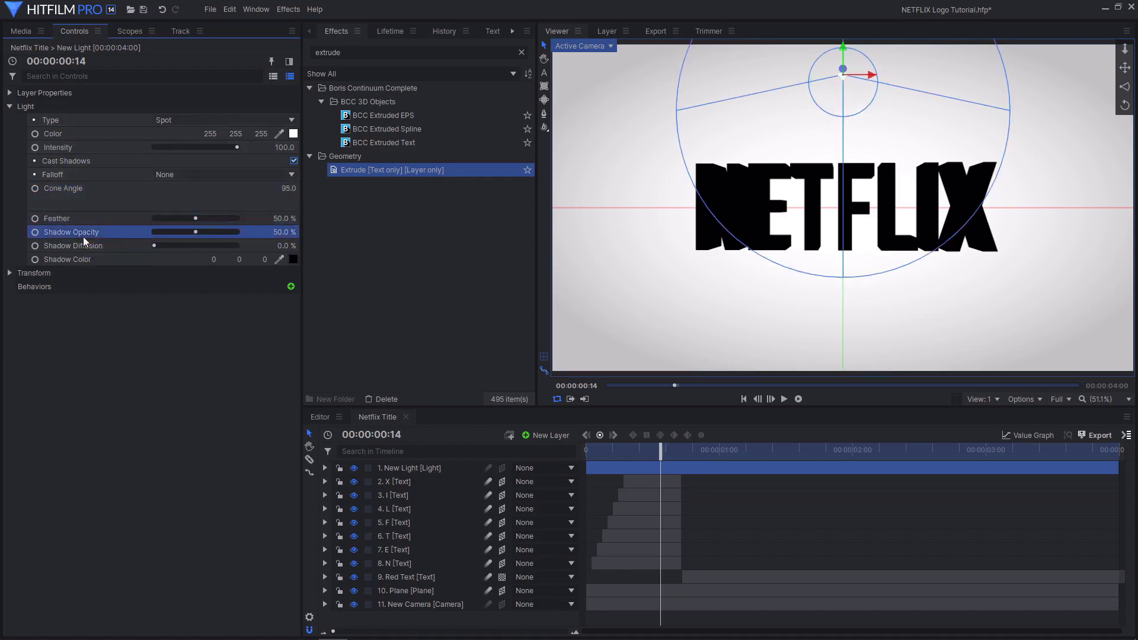
pyautogui.click(287, 233)
pyautogui.write('100')
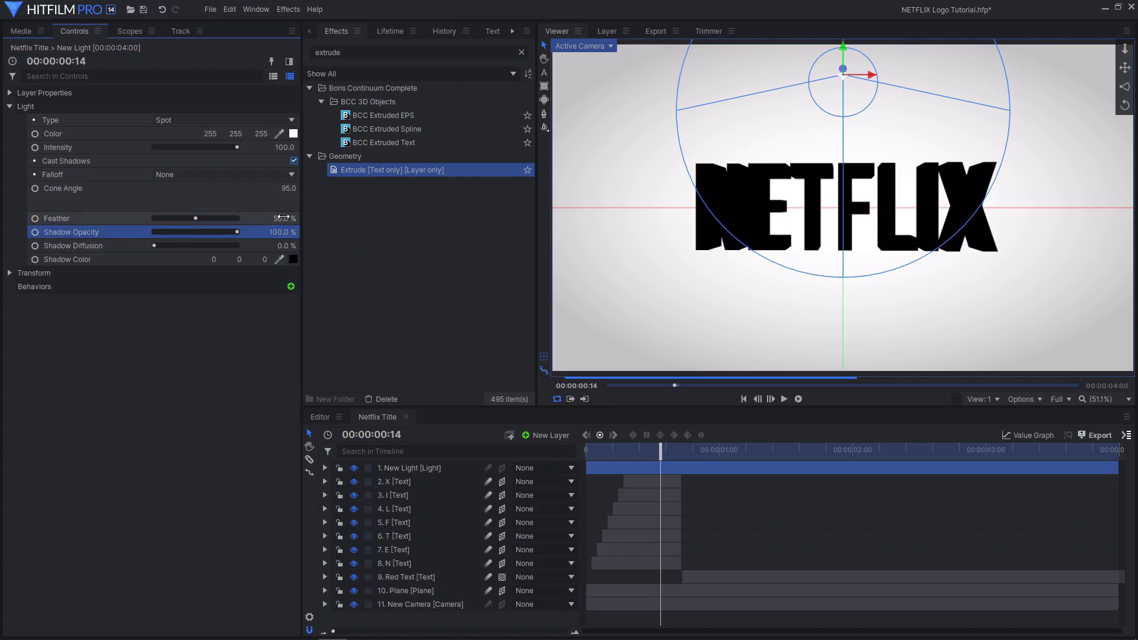
pyautogui.click(98, 250)
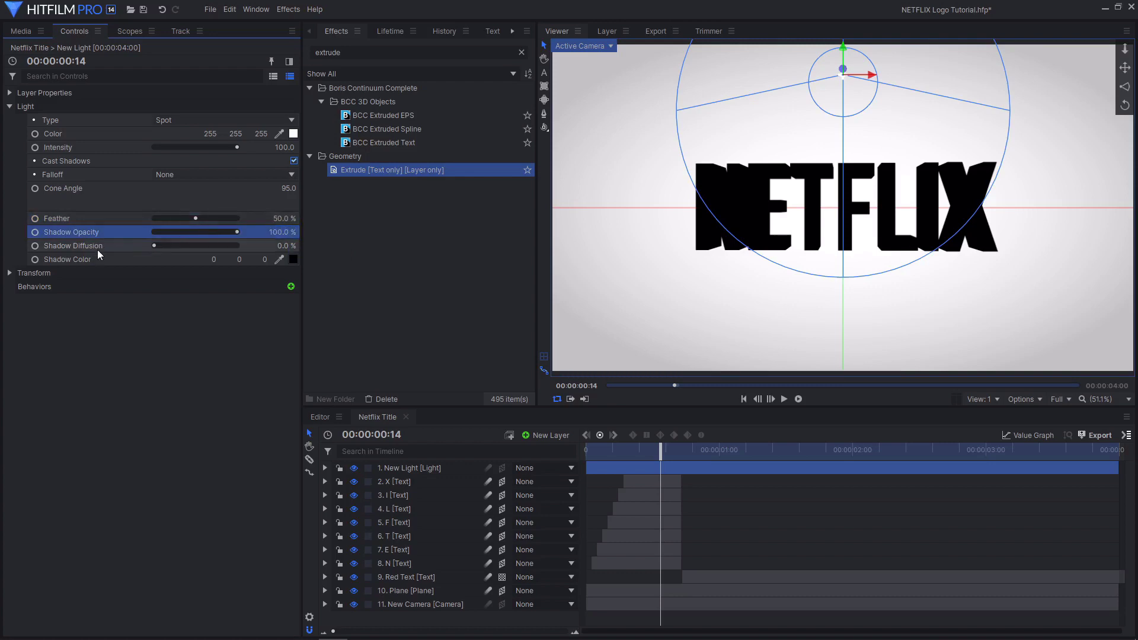
pyautogui.click(270, 249)
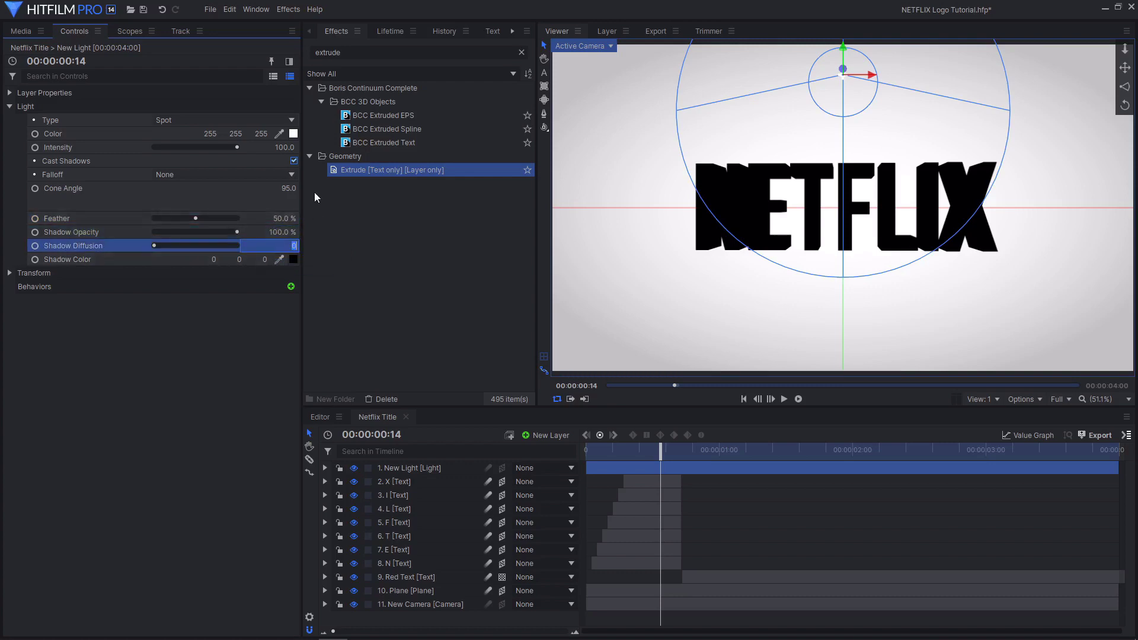
pyautogui.write('30')
pyautogui.press('Return')
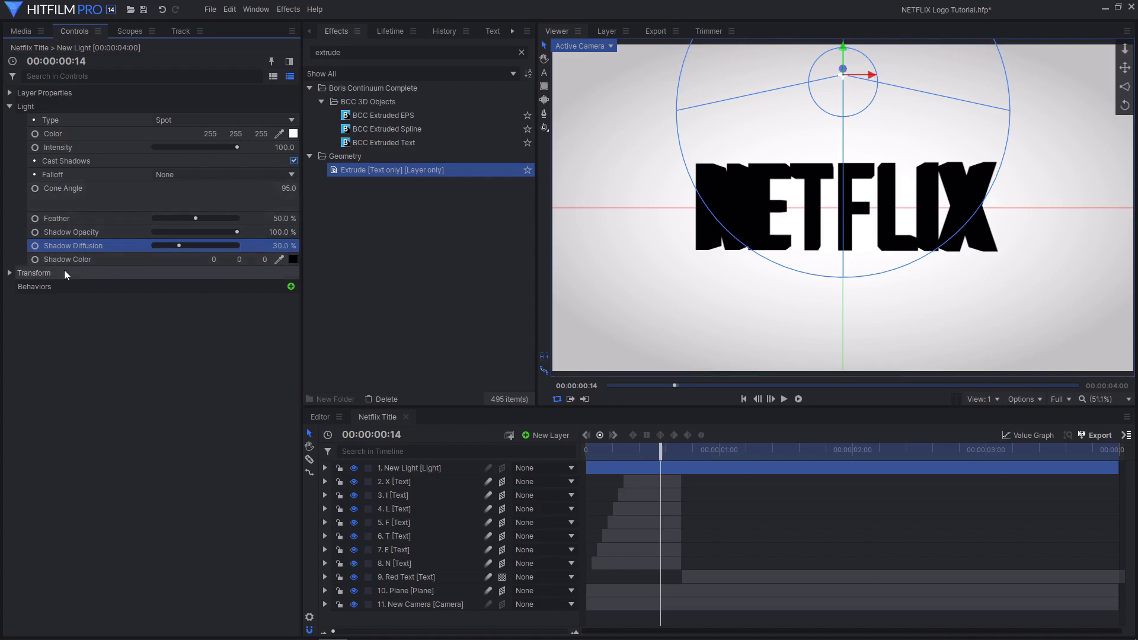
# Step: Set the spot light's X position to -3051.4 and check its placement relative to the letters
pyautogui.click(16, 276)
pyautogui.click(10, 273)
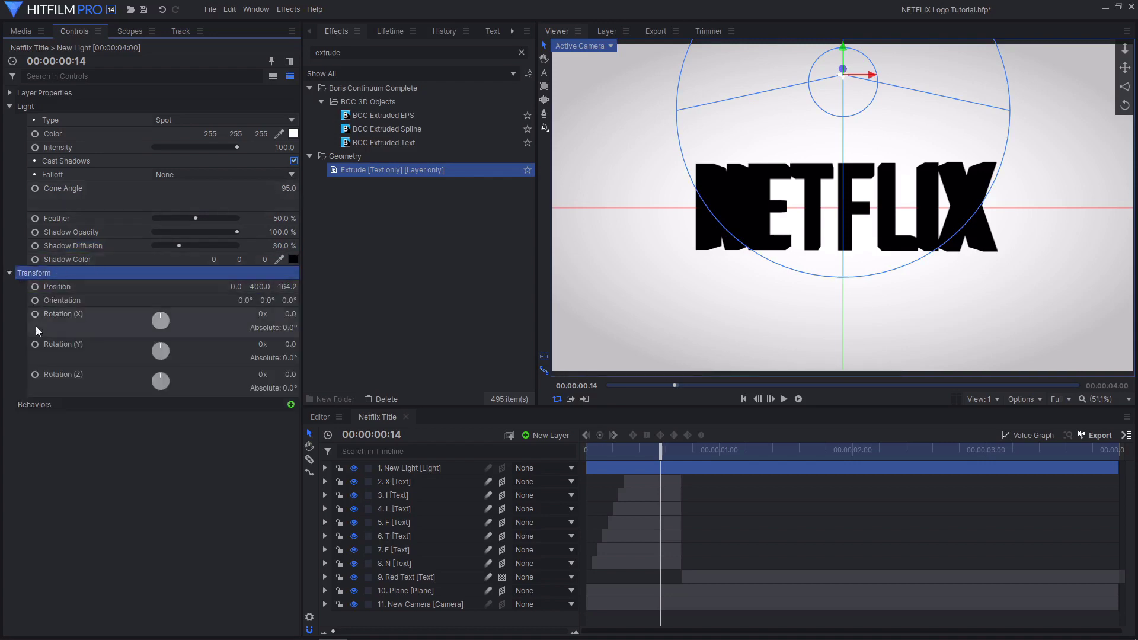
pyautogui.click(52, 286)
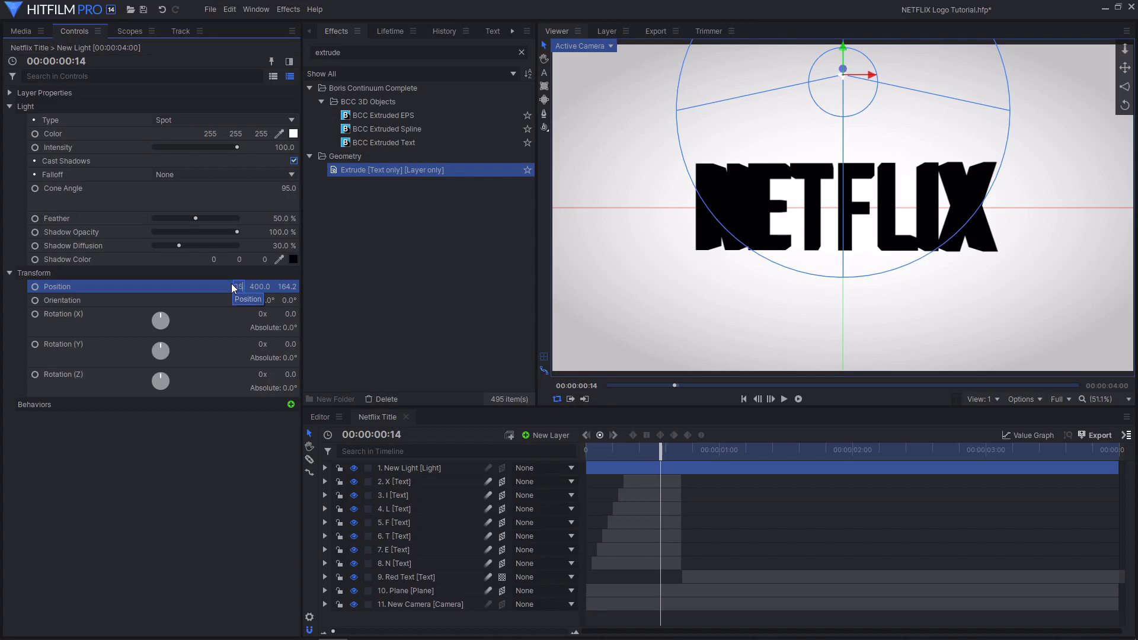
pyautogui.press('Return')
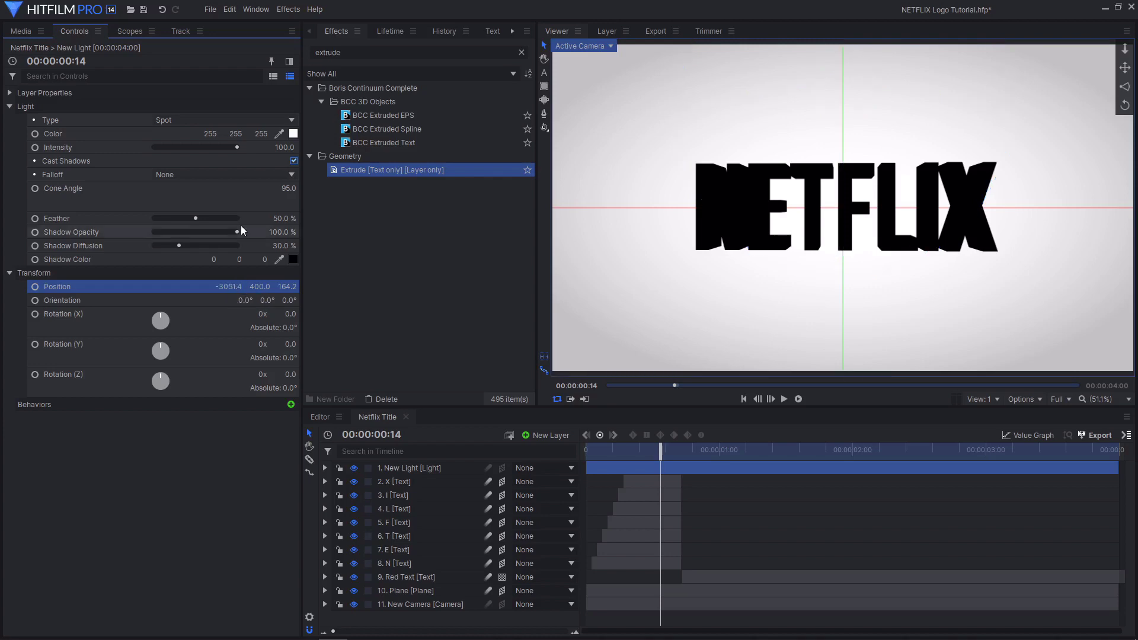
pyautogui.scroll(-5, 856, 170)
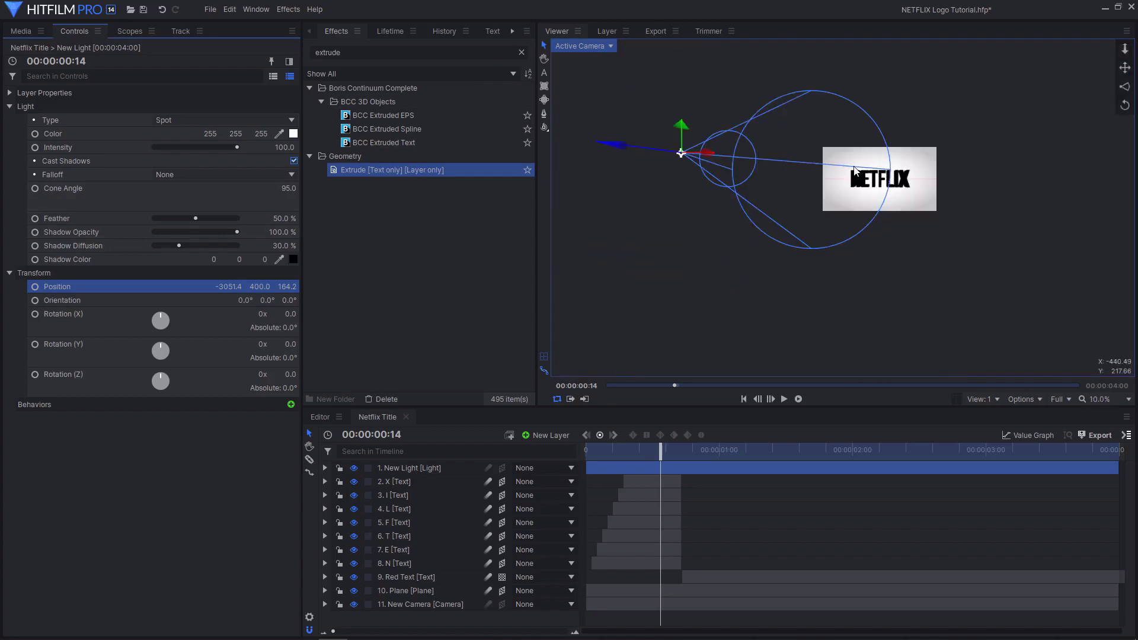
pyautogui.scroll(8, 856, 170)
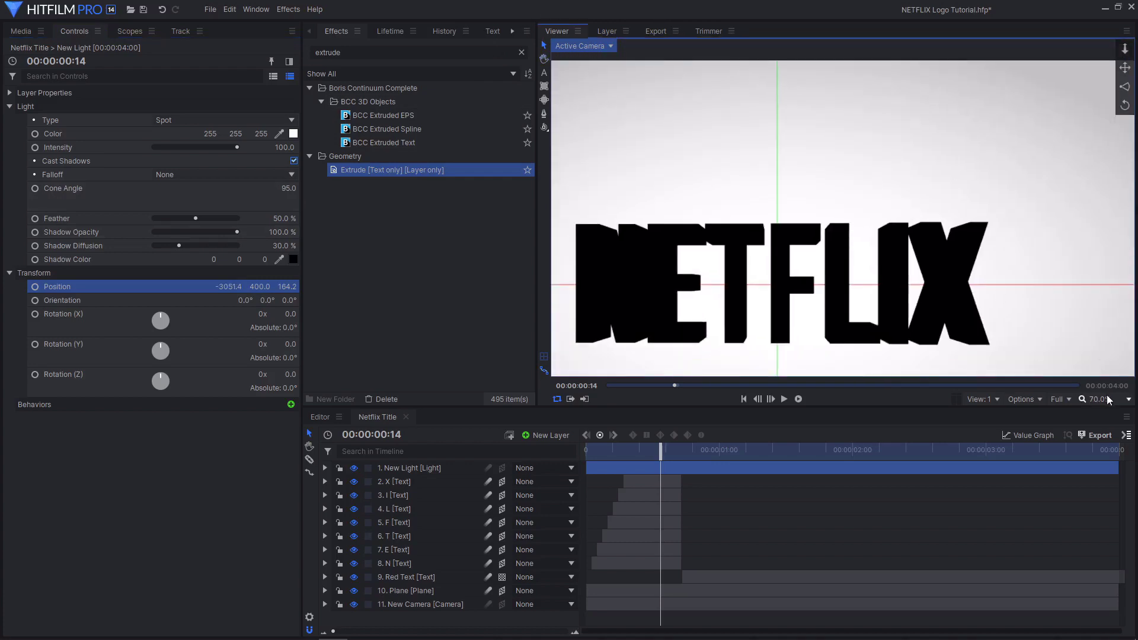
pyautogui.click(1108, 400)
pyautogui.click(1110, 602)
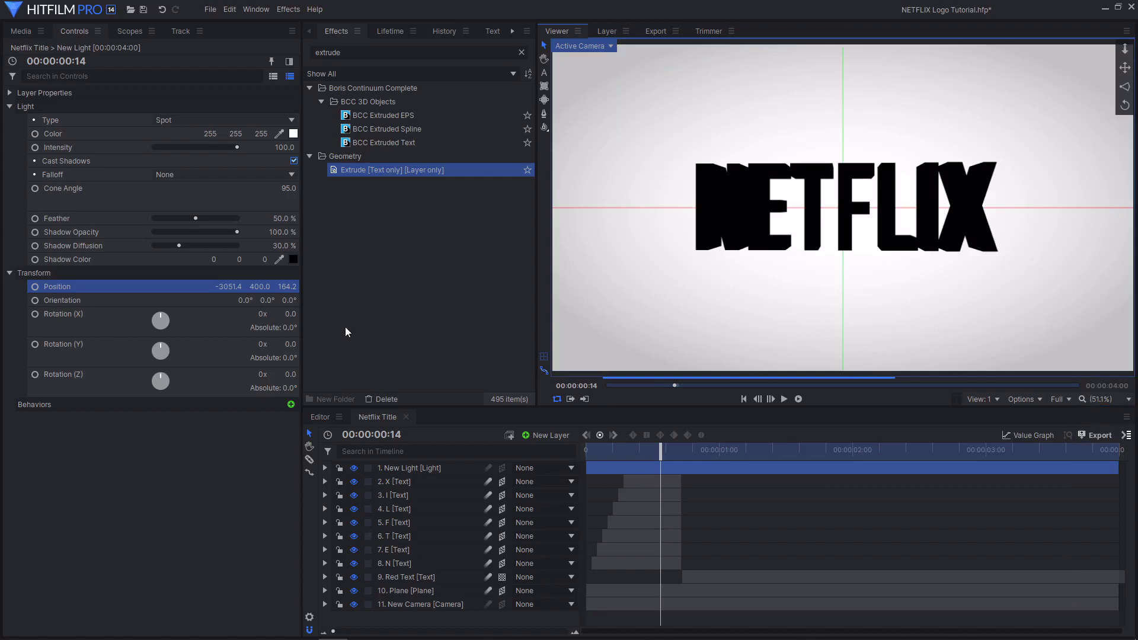
# Step: Raise the spot light by setting its Y position to 2939, and check its placement in the scene
pyautogui.click(262, 287)
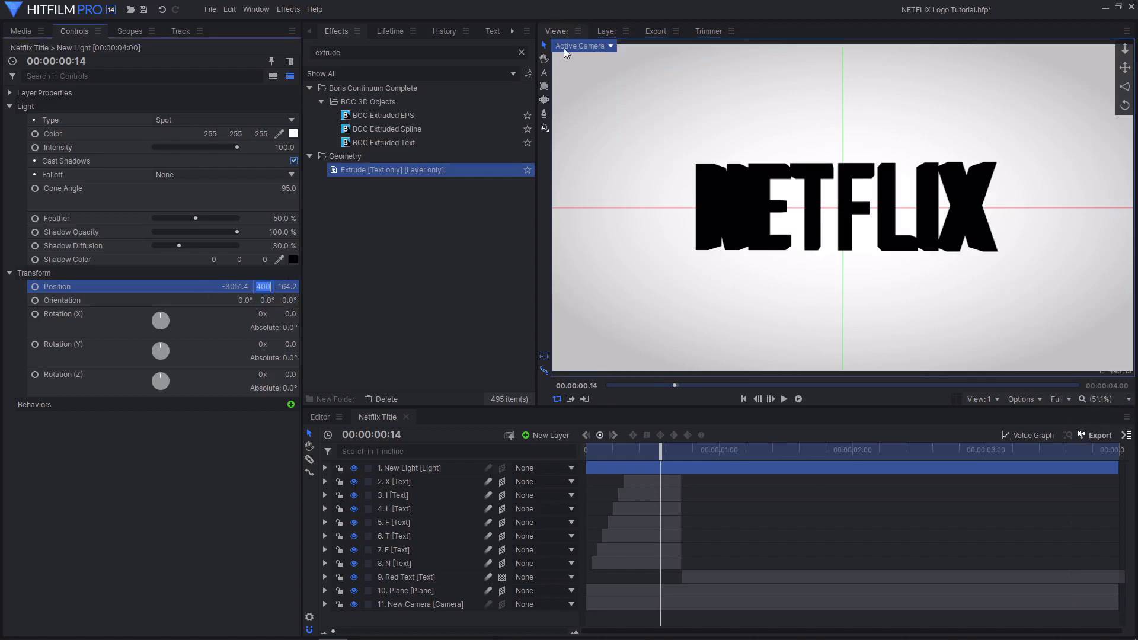
pyautogui.write('2939')
pyautogui.press('Return')
pyautogui.scroll(-5, 708, 137)
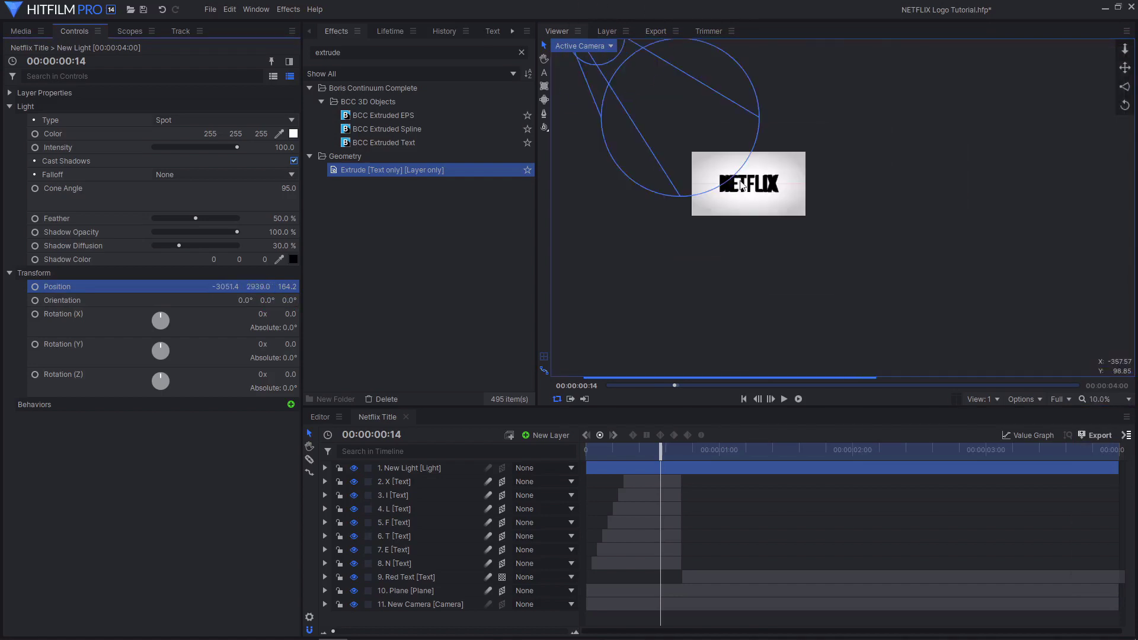
pyautogui.click(1128, 400)
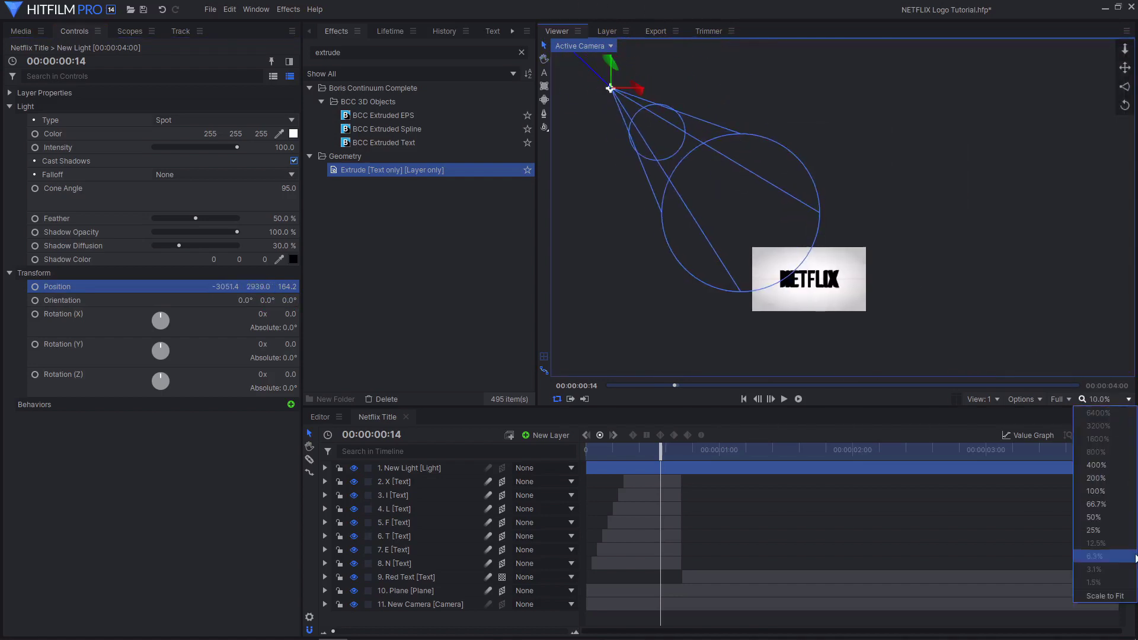
pyautogui.click(1123, 596)
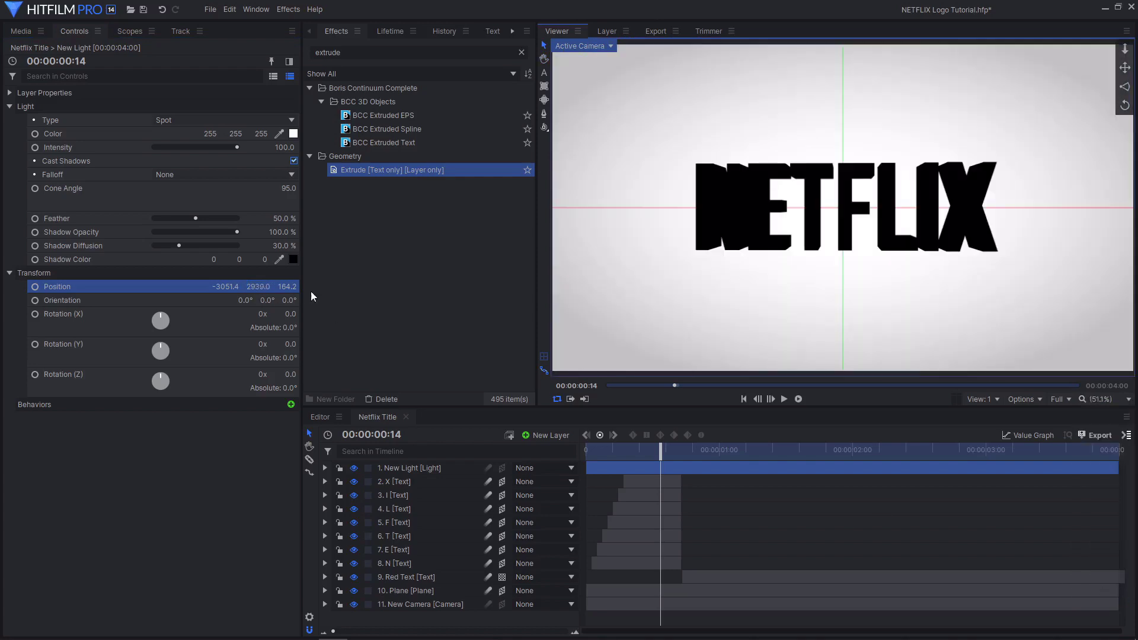
# Step: Set the spot light's Z position to 1996.3 and check how its cone reaches the letters
pyautogui.click(291, 286)
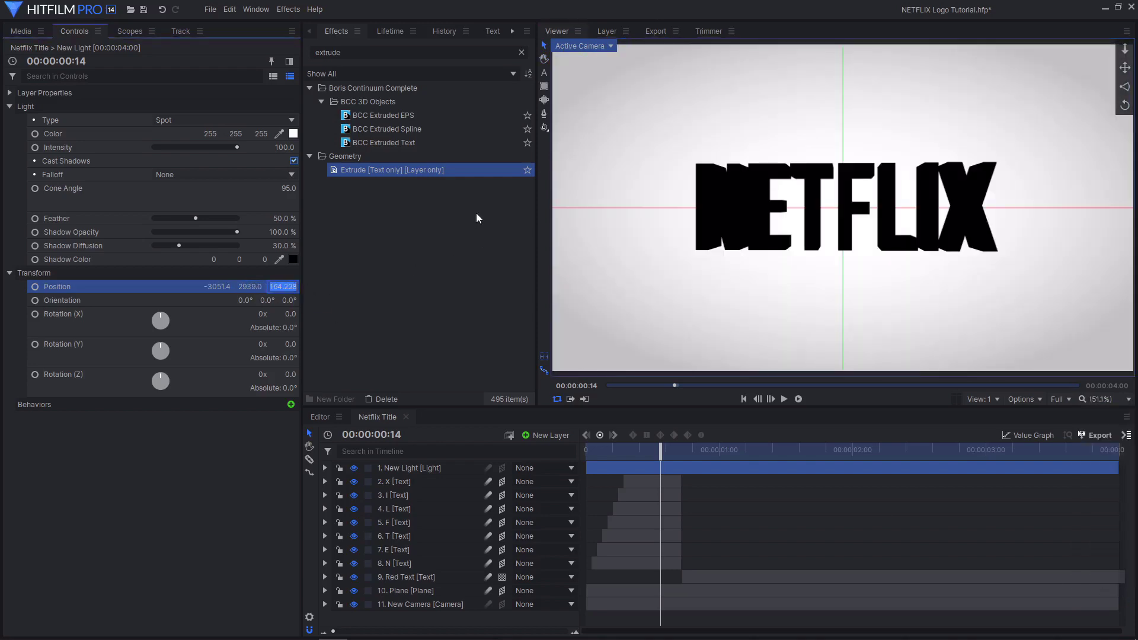
pyautogui.write('1996.3')
pyautogui.press('Return')
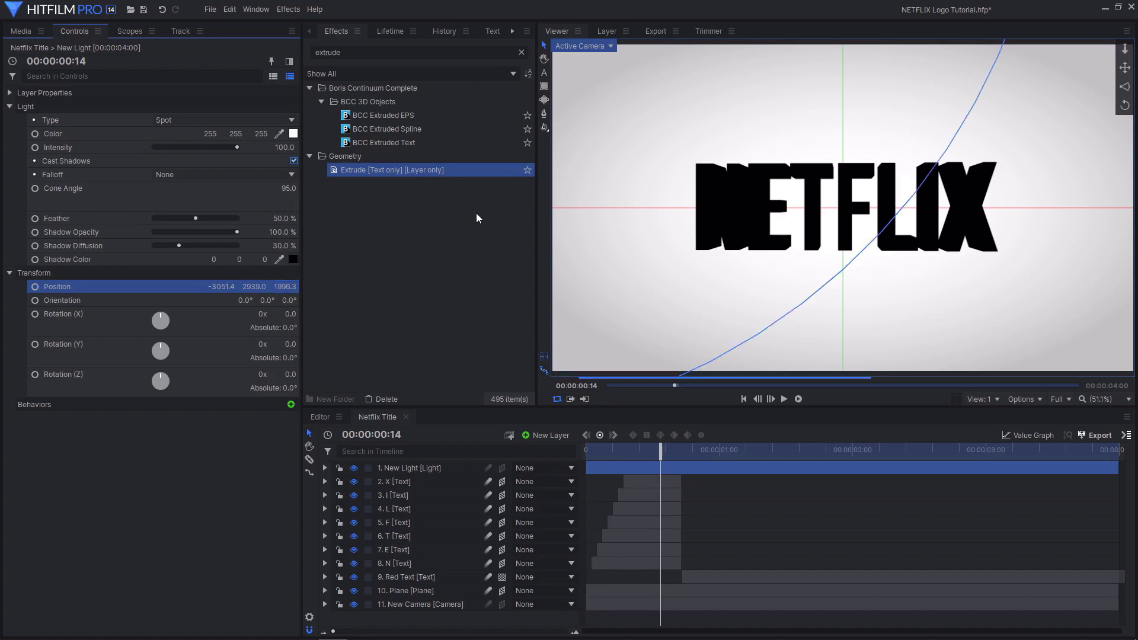
pyautogui.scroll(-2, 804, 212)
pyautogui.scroll(-3, 803, 212)
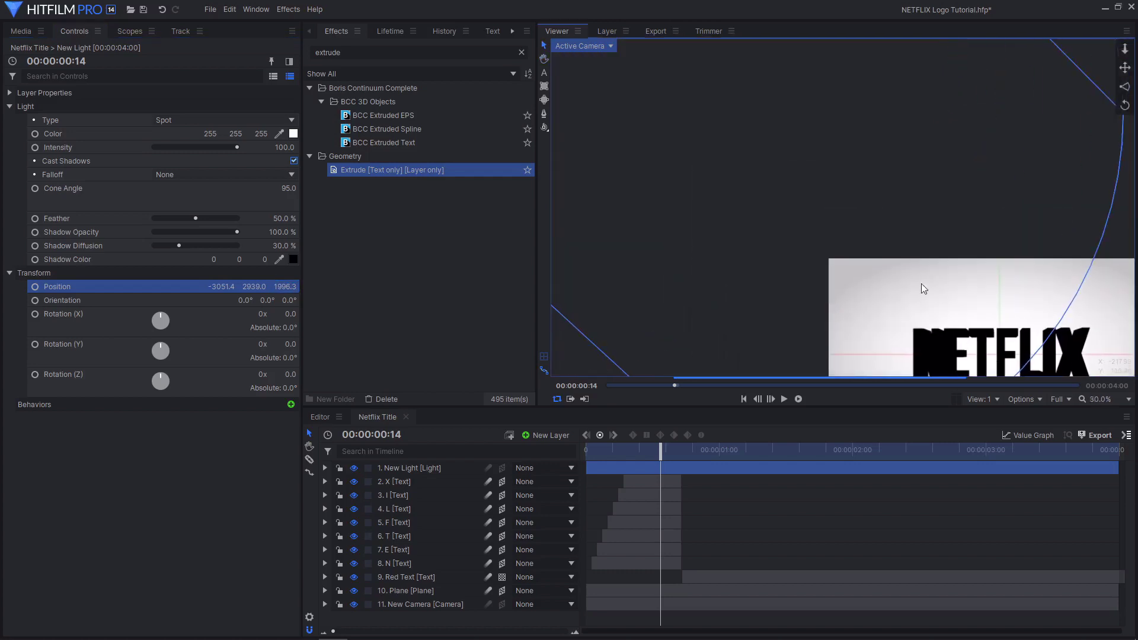
pyautogui.scroll(5, 836, 241)
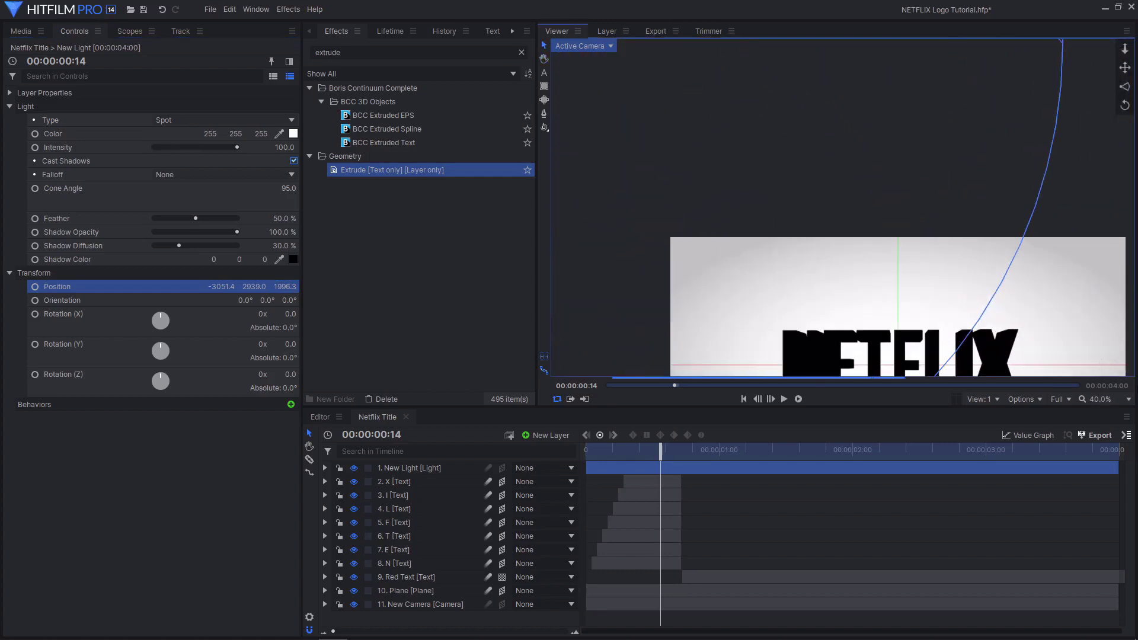
pyautogui.click(1097, 398)
pyautogui.click(1113, 597)
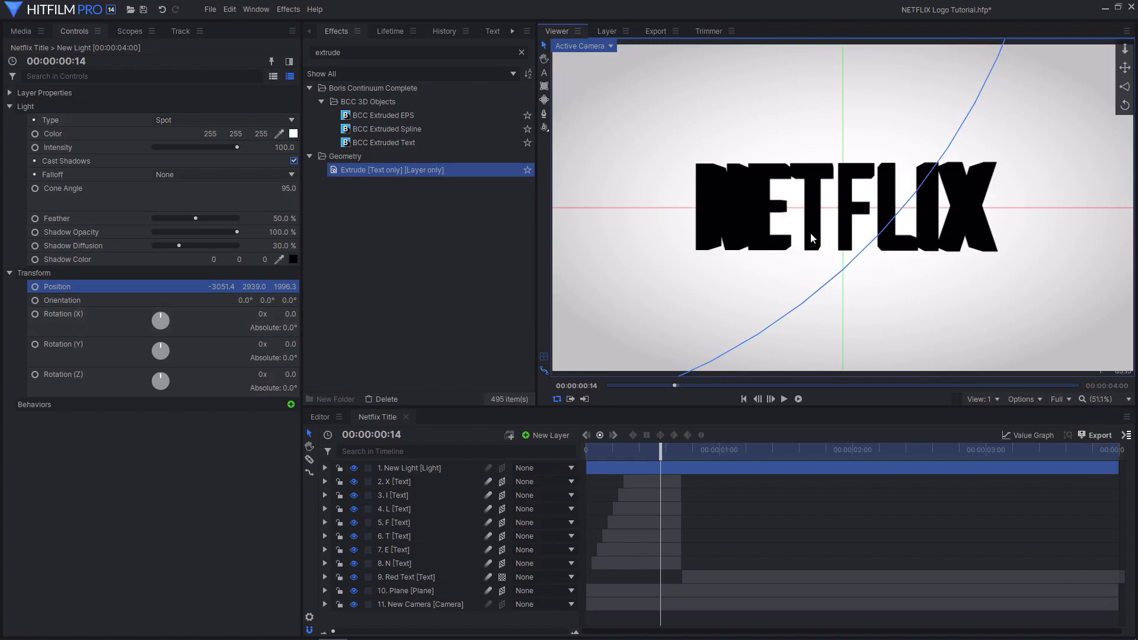
# Step: Rotate the spot light 33° about the X axis
pyautogui.click(79, 323)
pyautogui.click(80, 351)
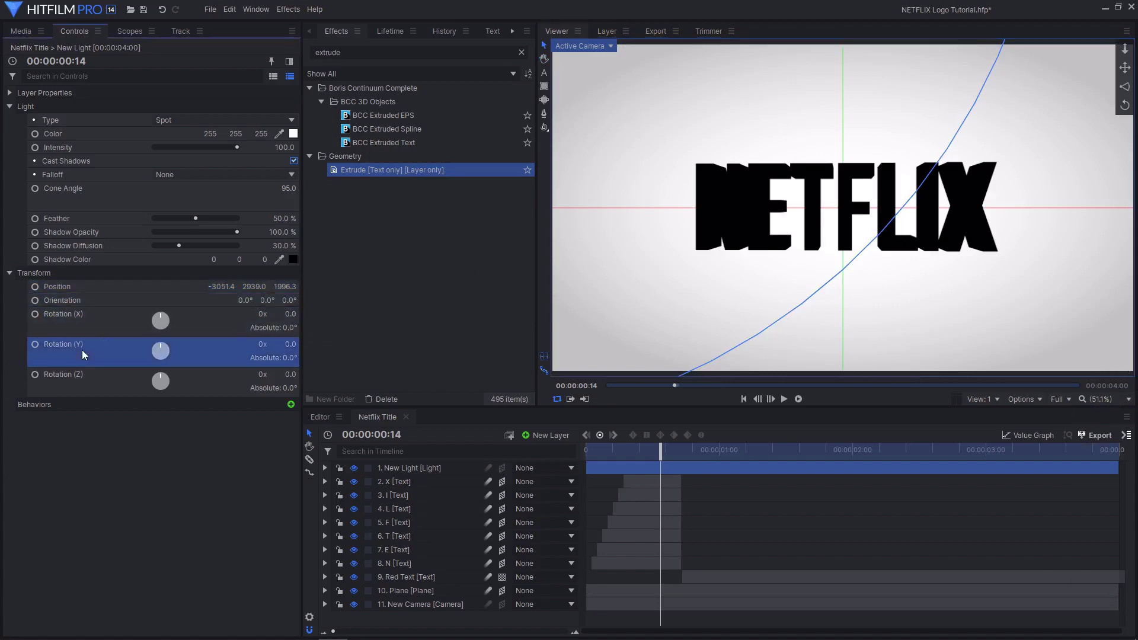
pyautogui.click(84, 315)
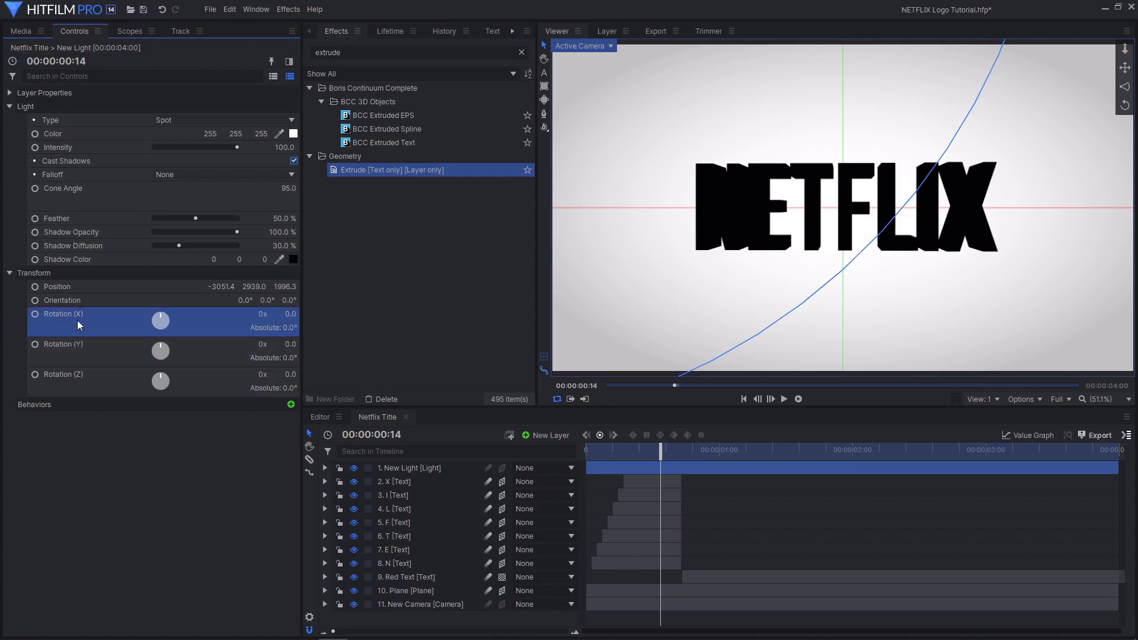
pyautogui.click(280, 315)
pyautogui.write('33')
pyautogui.press('Return')
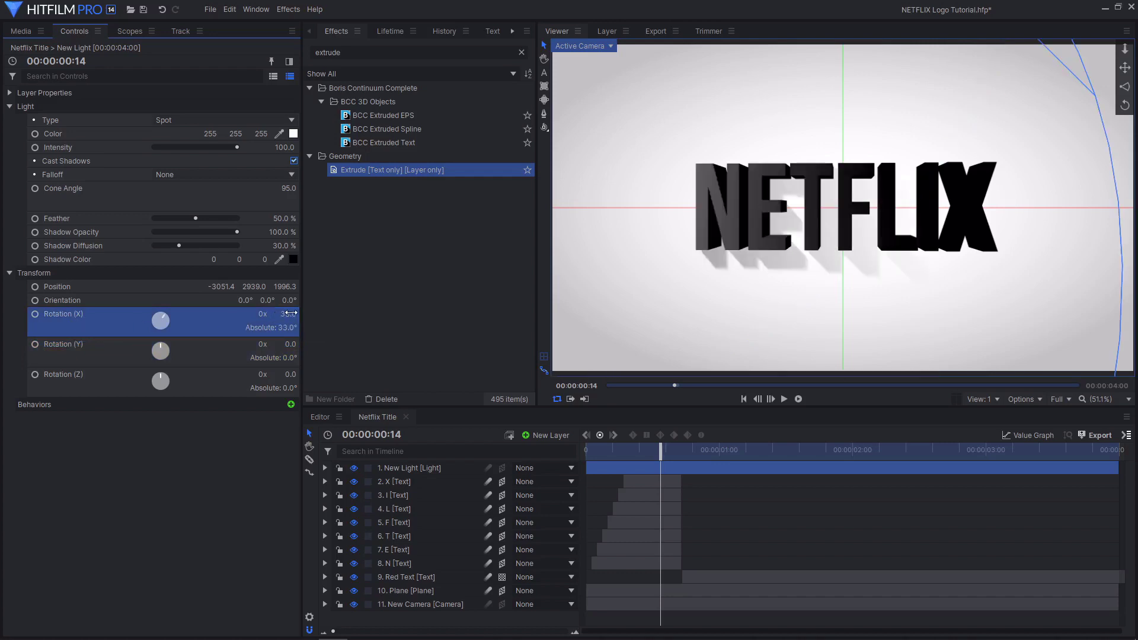
# Step: Rotate the spot light 41° about the Y axis and collapse its transform properties
pyautogui.click(112, 343)
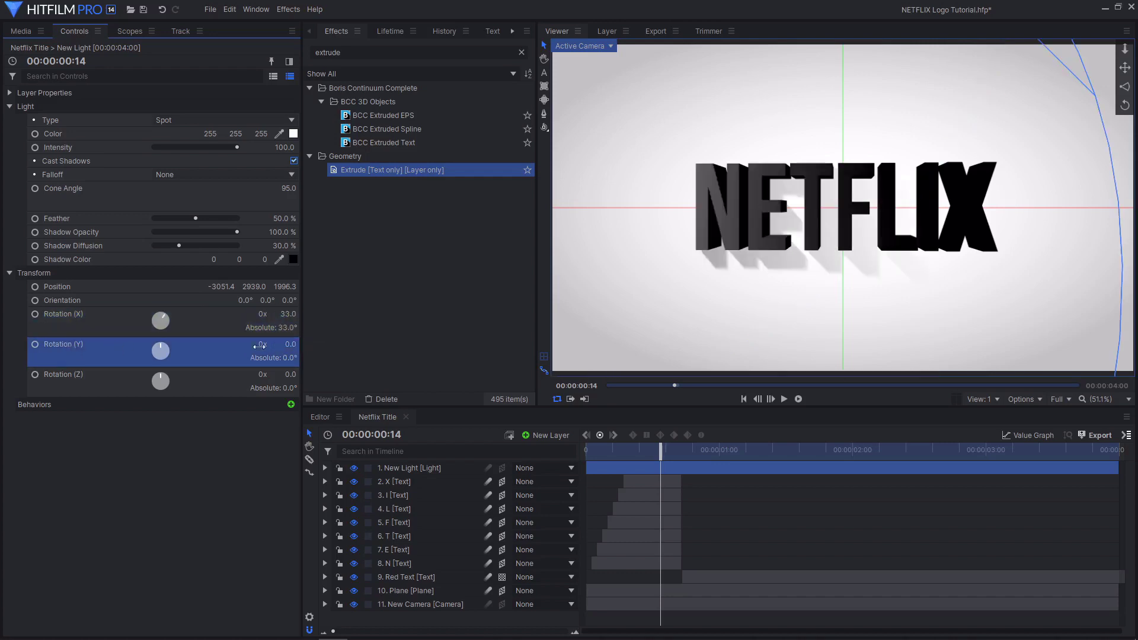
pyautogui.click(296, 345)
pyautogui.press('Return')
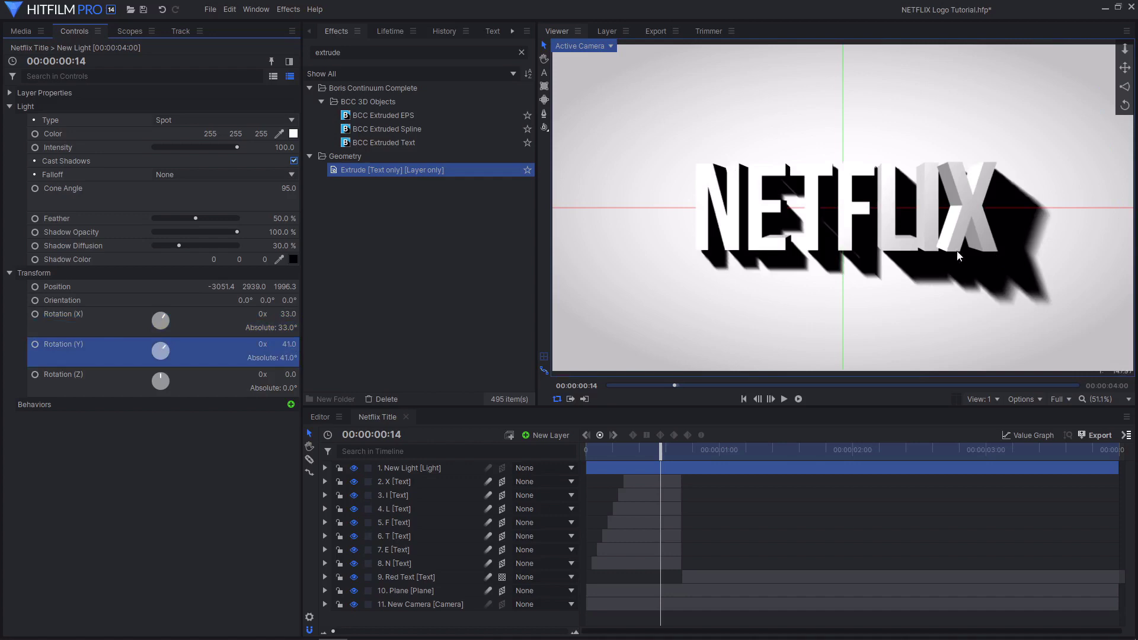
pyautogui.click(239, 436)
pyautogui.click(10, 273)
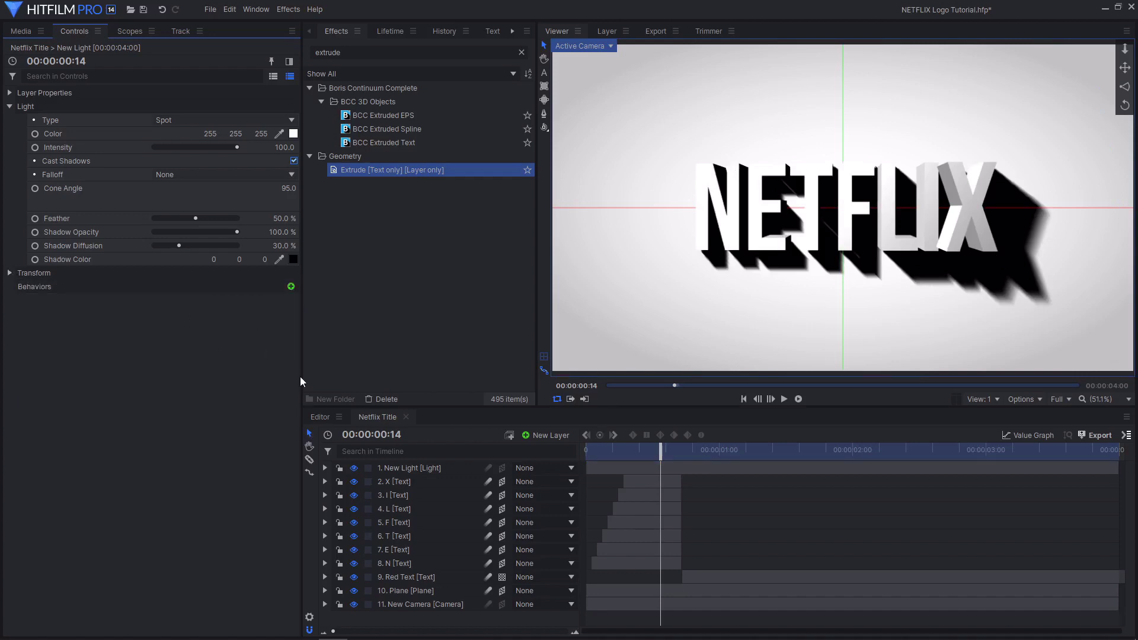
# Step: Add a second light layer to the Netflix Title composite
pyautogui.click(546, 435)
pyautogui.press('Escape')
pyautogui.scroll(2, 764, 192)
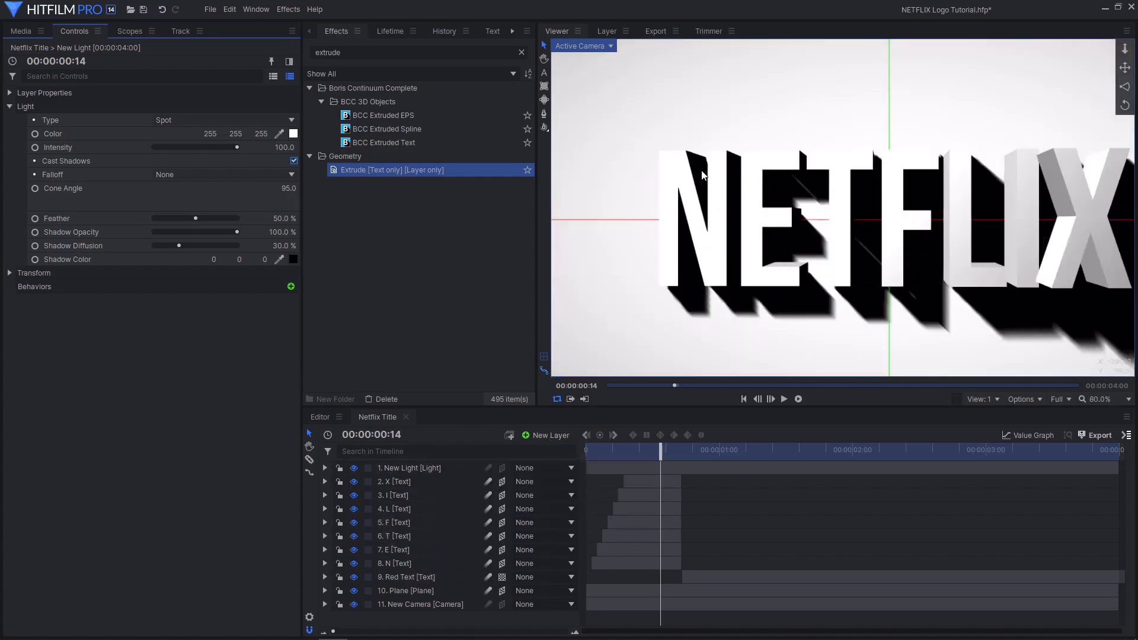
pyautogui.click(474, 438)
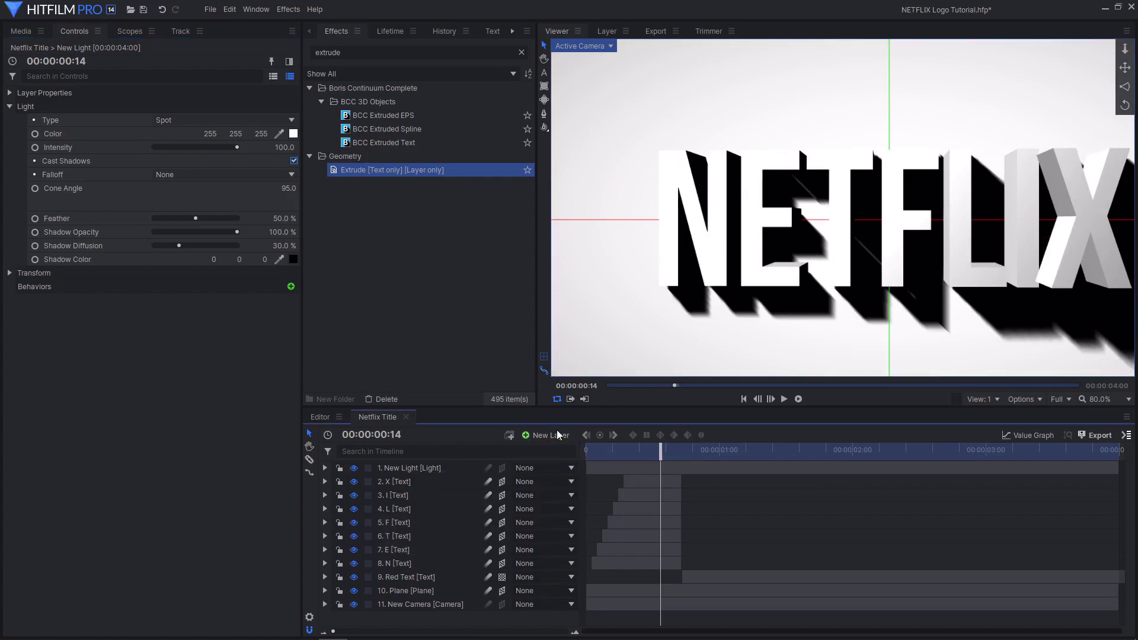
pyautogui.click(558, 434)
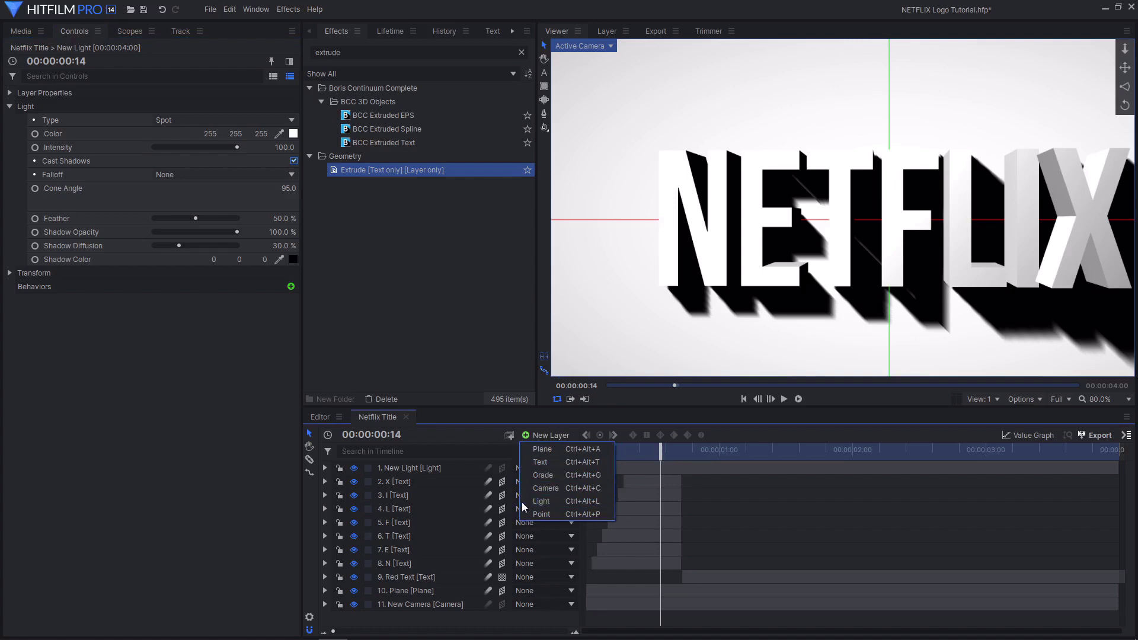
pyautogui.click(573, 502)
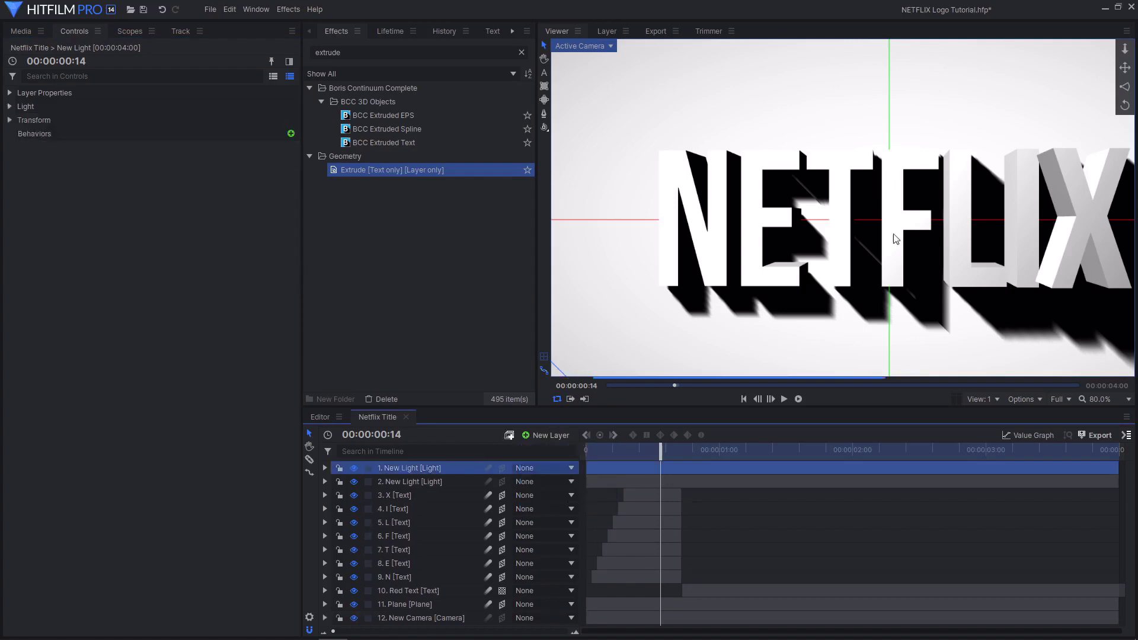
# Step: Change the second light's type to Ambient, set its intensity to 23, and inspect the shading on the letters' sides
pyautogui.click(25, 106)
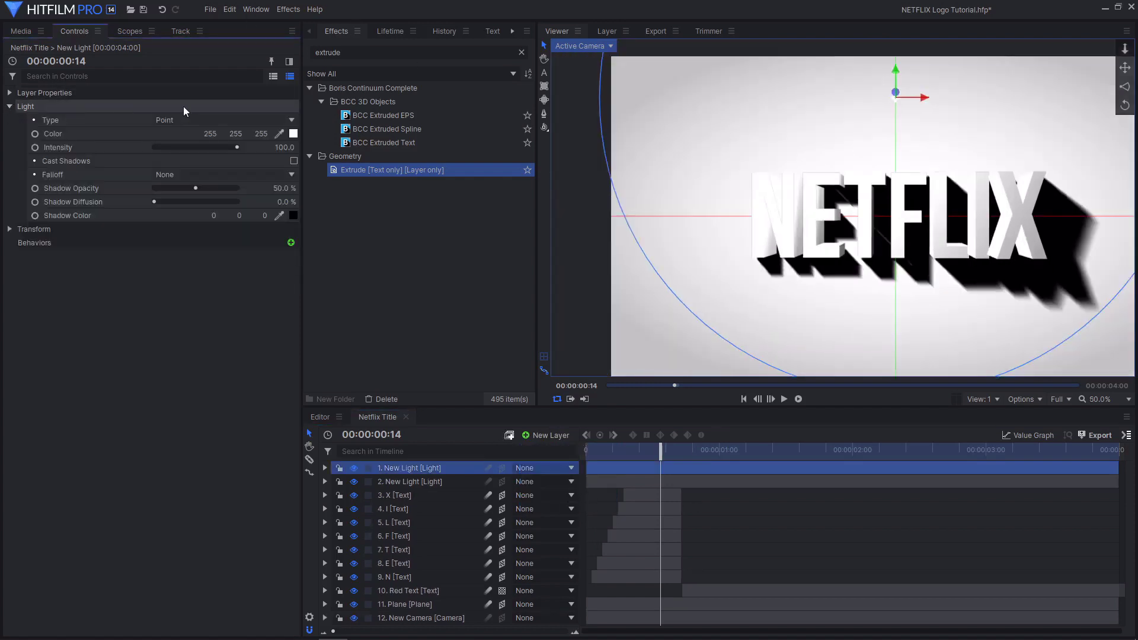
pyautogui.click(189, 120)
pyautogui.click(189, 134)
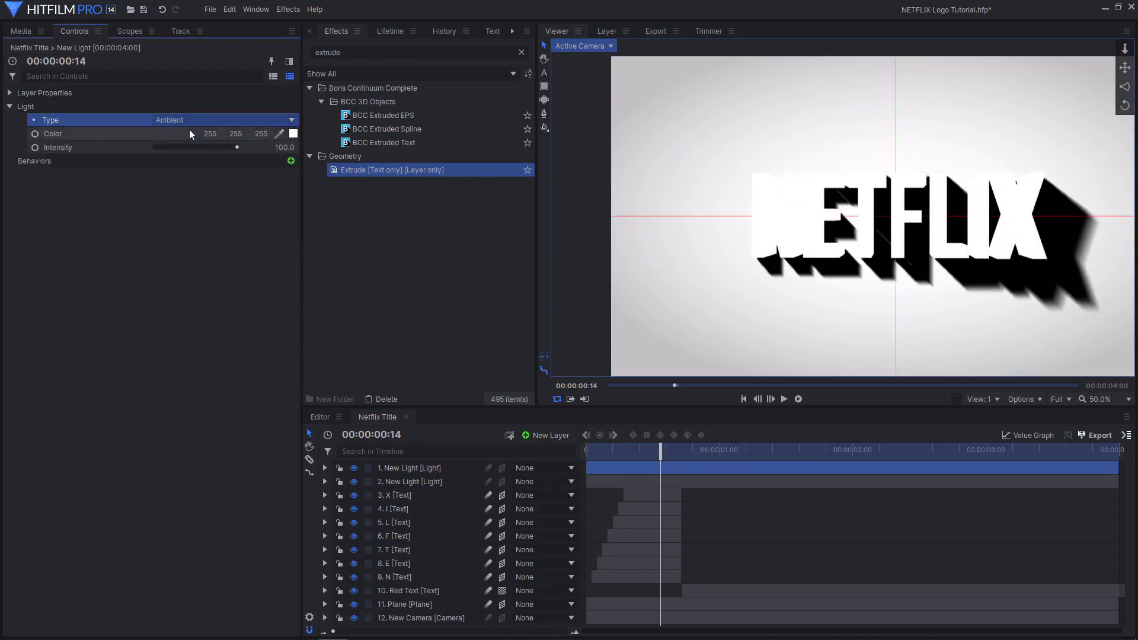
pyautogui.click(122, 147)
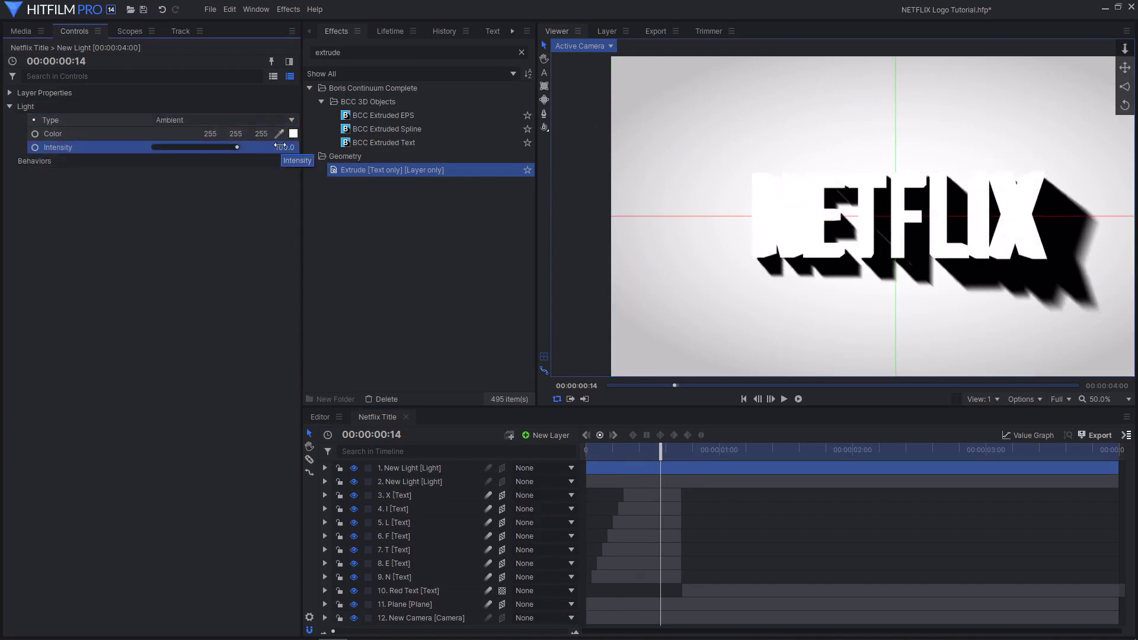
pyautogui.click(279, 147)
pyautogui.write('23')
pyautogui.press('Return')
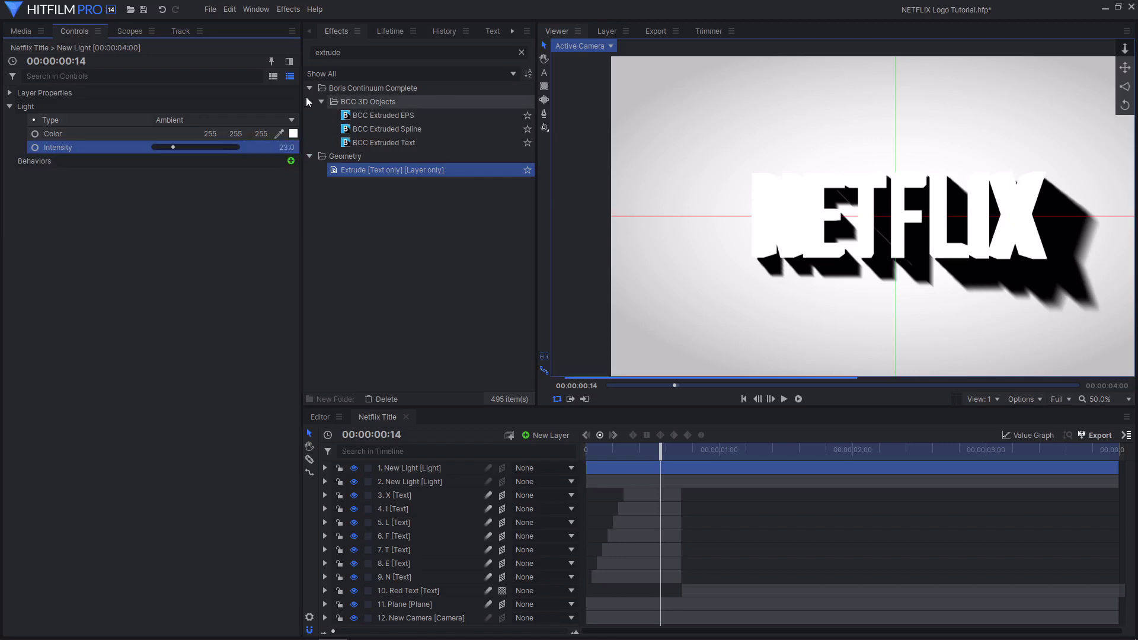
pyautogui.scroll(2, 789, 190)
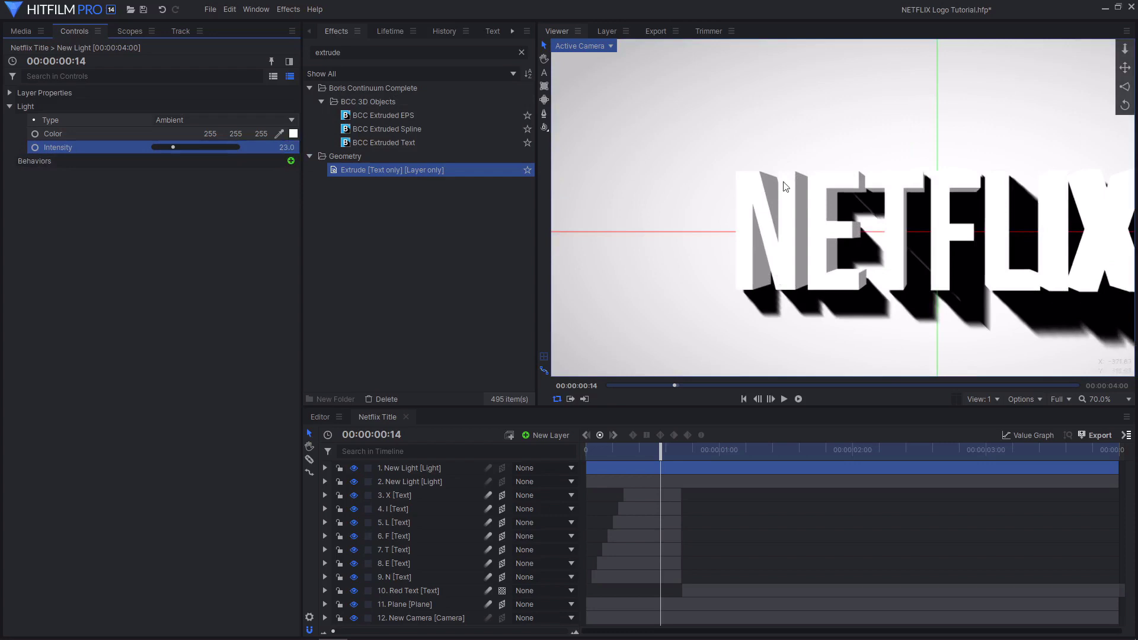
# Step: Disable the Illuminated material property on the Red Text layer
pyautogui.scroll(-1, 935, 221)
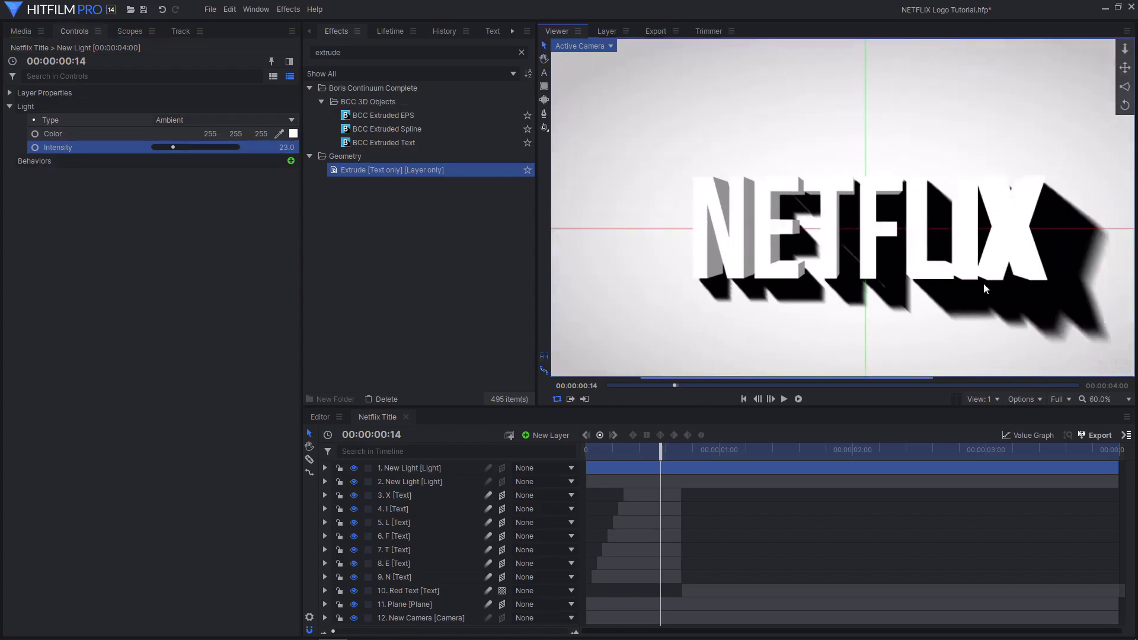
pyautogui.click(414, 481)
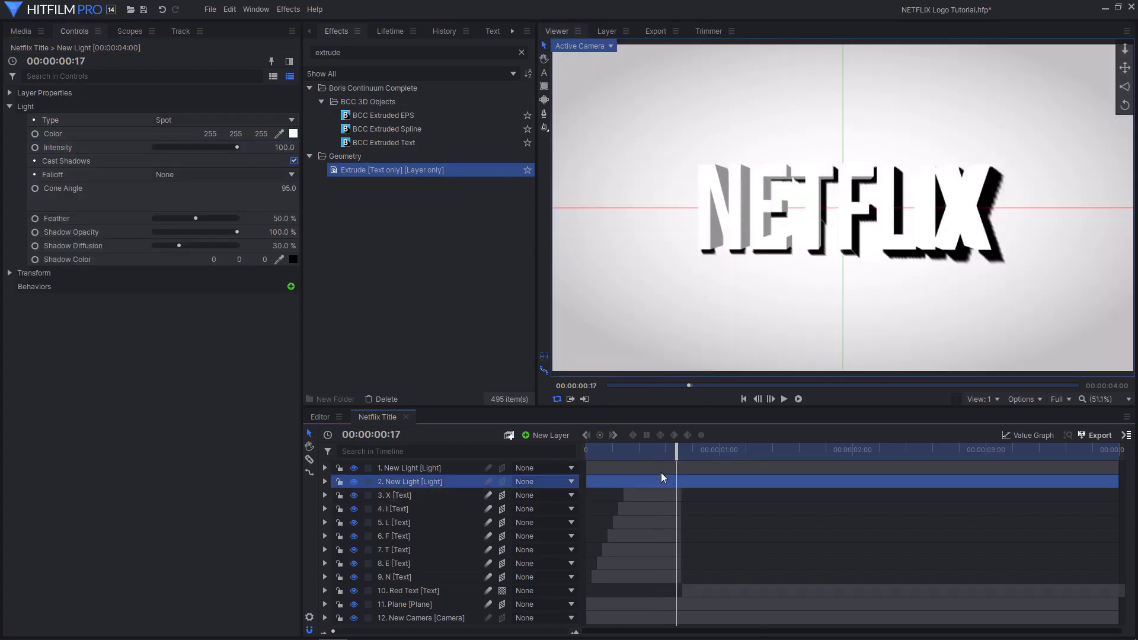
pyautogui.click(734, 451)
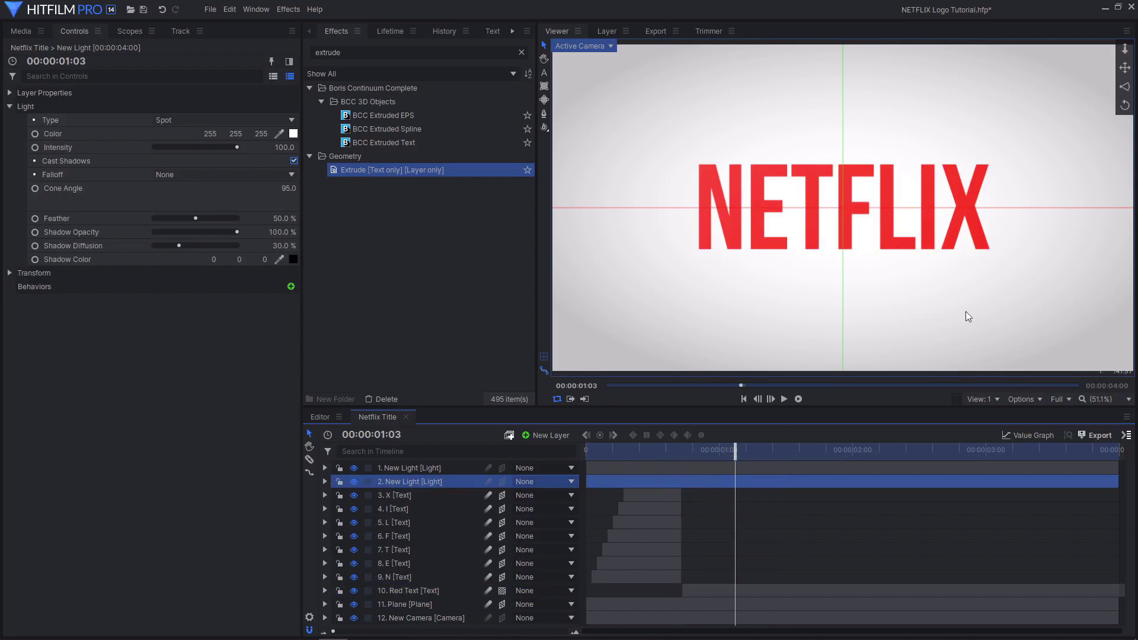
pyautogui.click(431, 591)
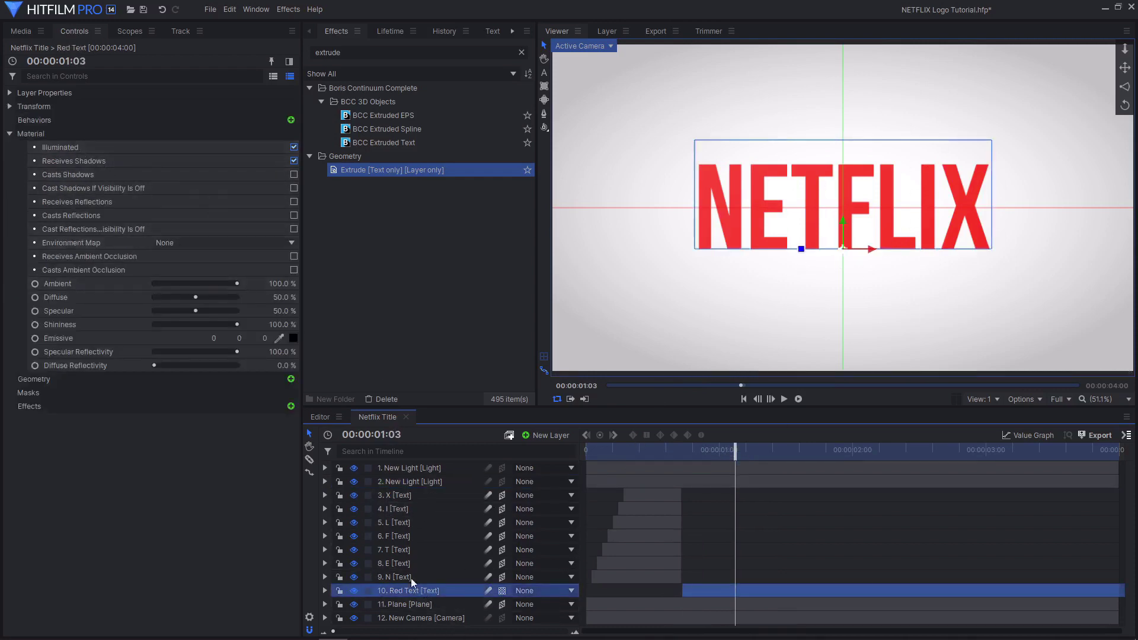
pyautogui.click(96, 146)
pyautogui.click(294, 147)
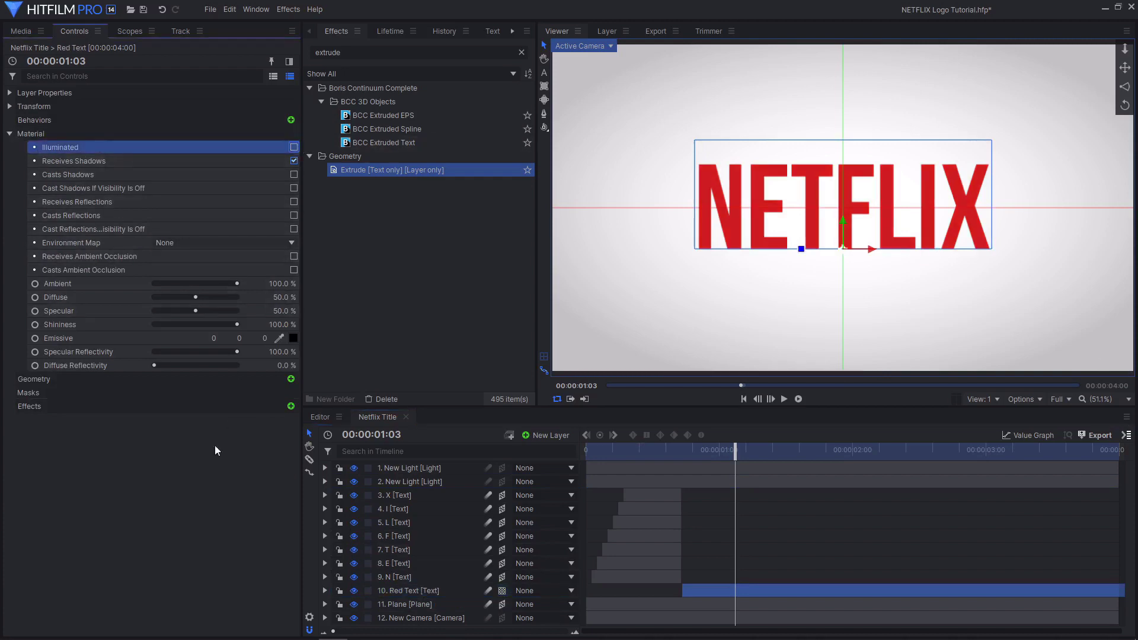
pyautogui.click(778, 493)
# Step: Play the Netflix Title composite from the start to review the transition from the white letters to the red text
pyautogui.moveTo(735, 453); pyautogui.dragTo(591, 457)
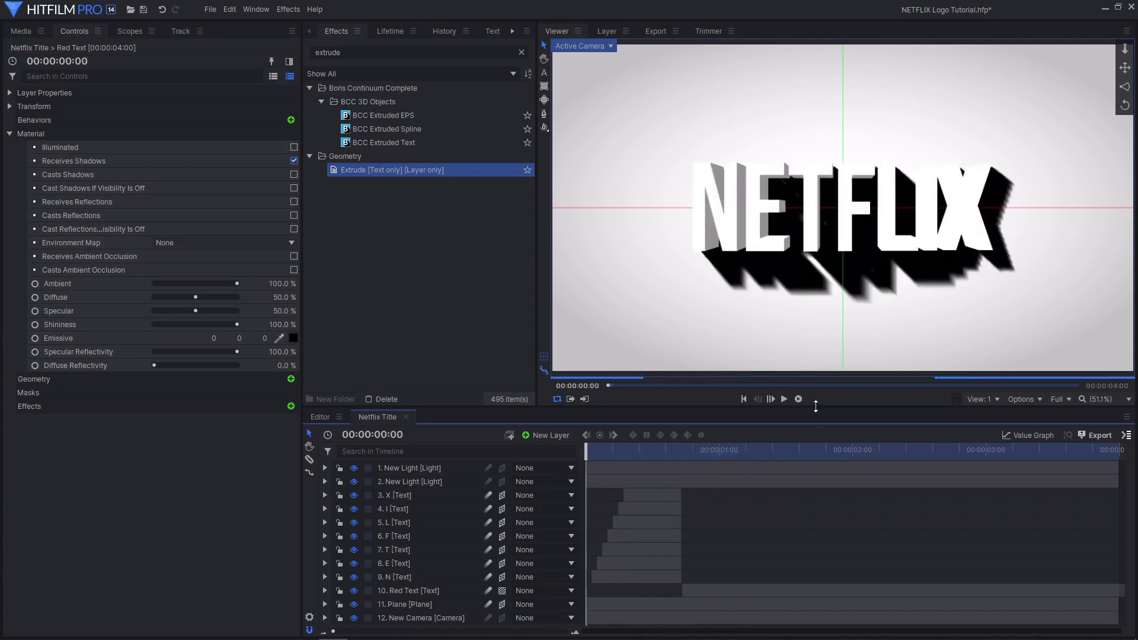
pyautogui.press('space')
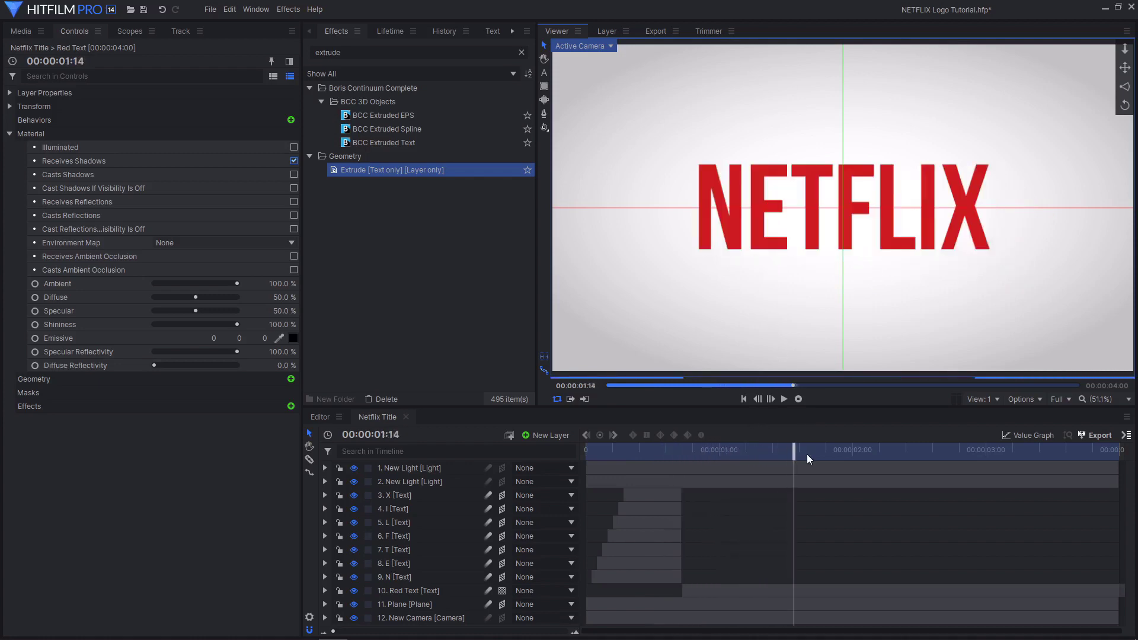
pyautogui.moveTo(762, 444); pyautogui.dragTo(575, 450)
pyautogui.click(784, 403)
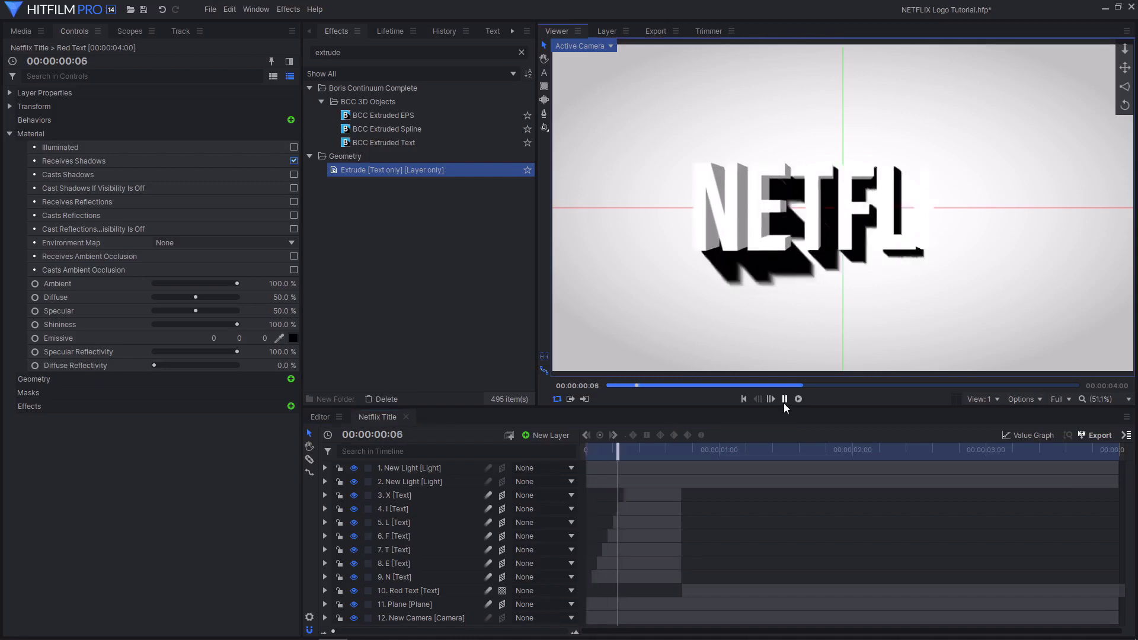
# Step: Add starting keyframes for the Red Text layer's position and scale at 00:00:00:18, where that layer begins
pyautogui.click(735, 449)
pyautogui.moveTo(735, 448); pyautogui.dragTo(681, 449)
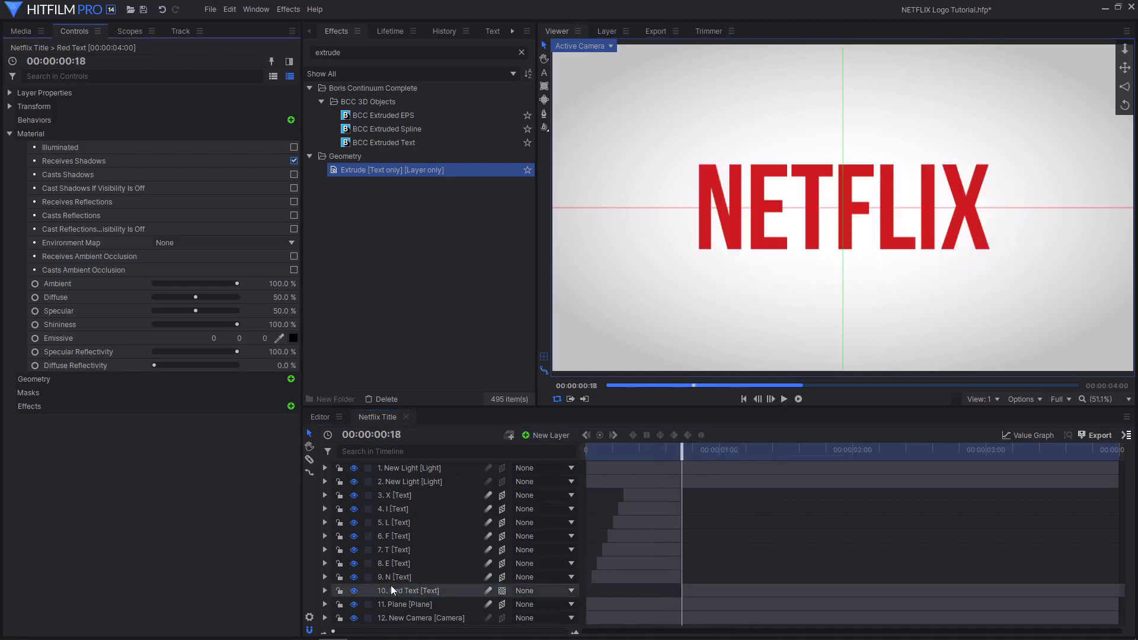
pyautogui.click(431, 588)
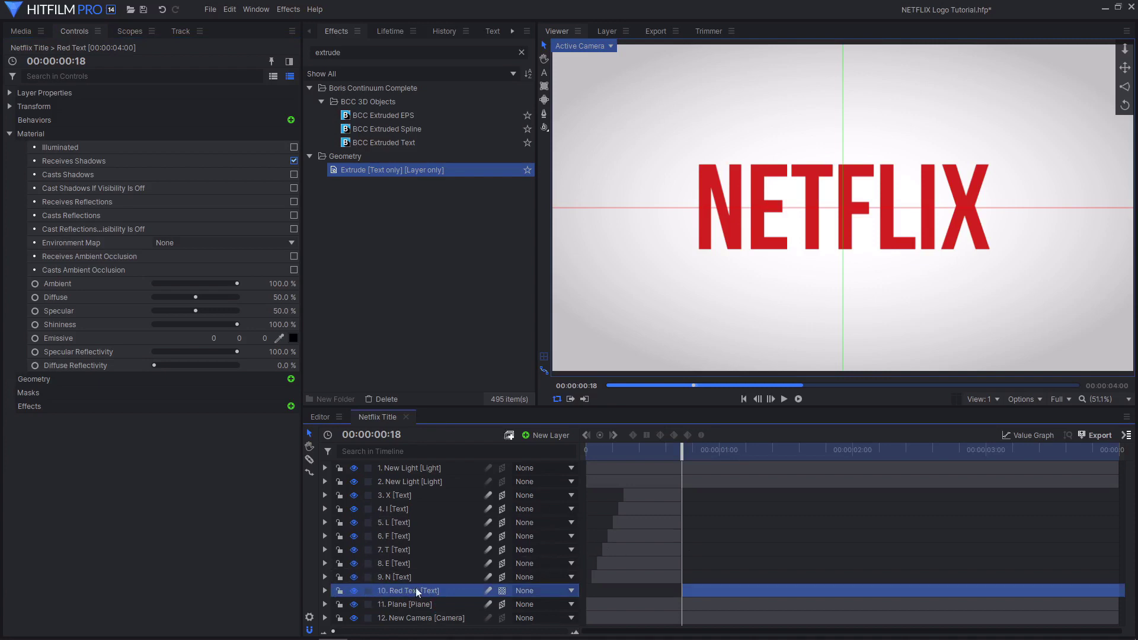
pyautogui.click(327, 592)
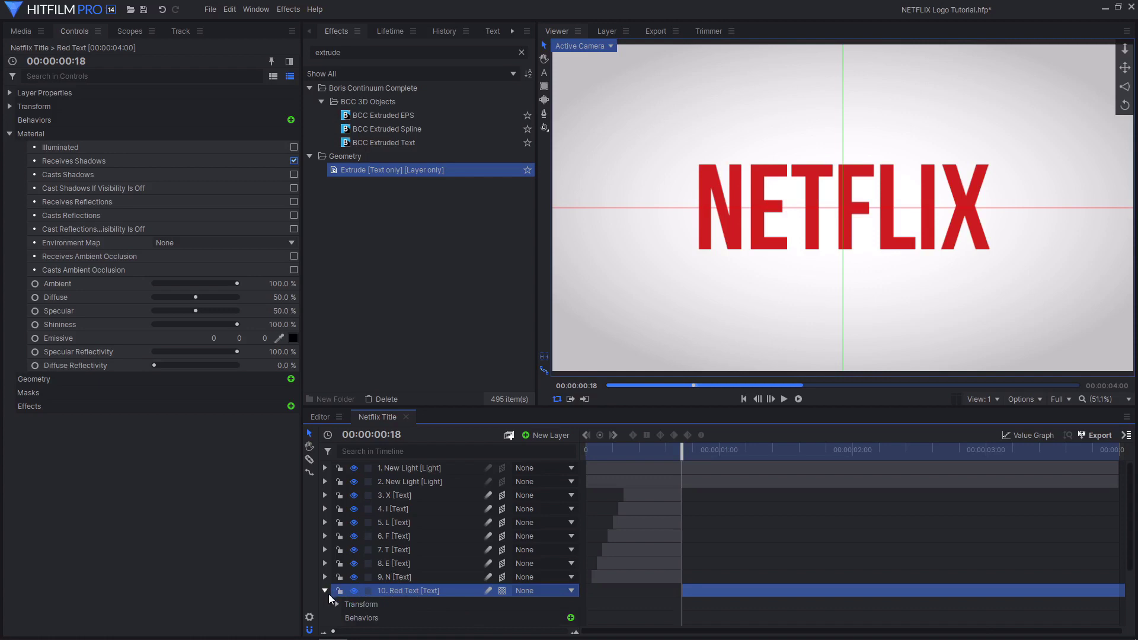
pyautogui.click(337, 604)
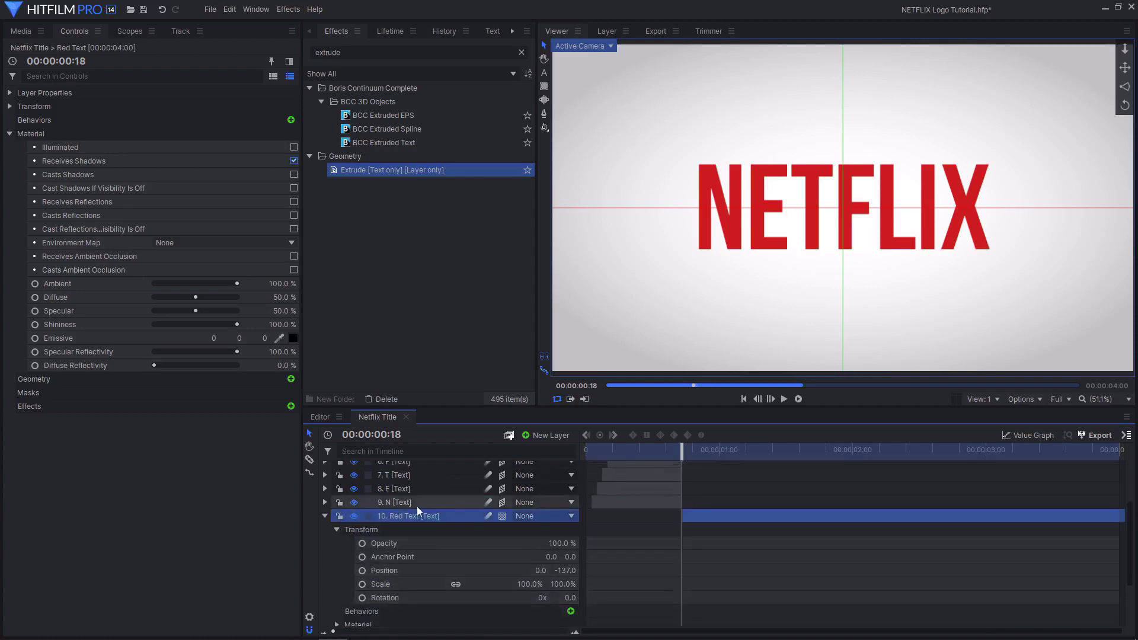
pyautogui.click(363, 570)
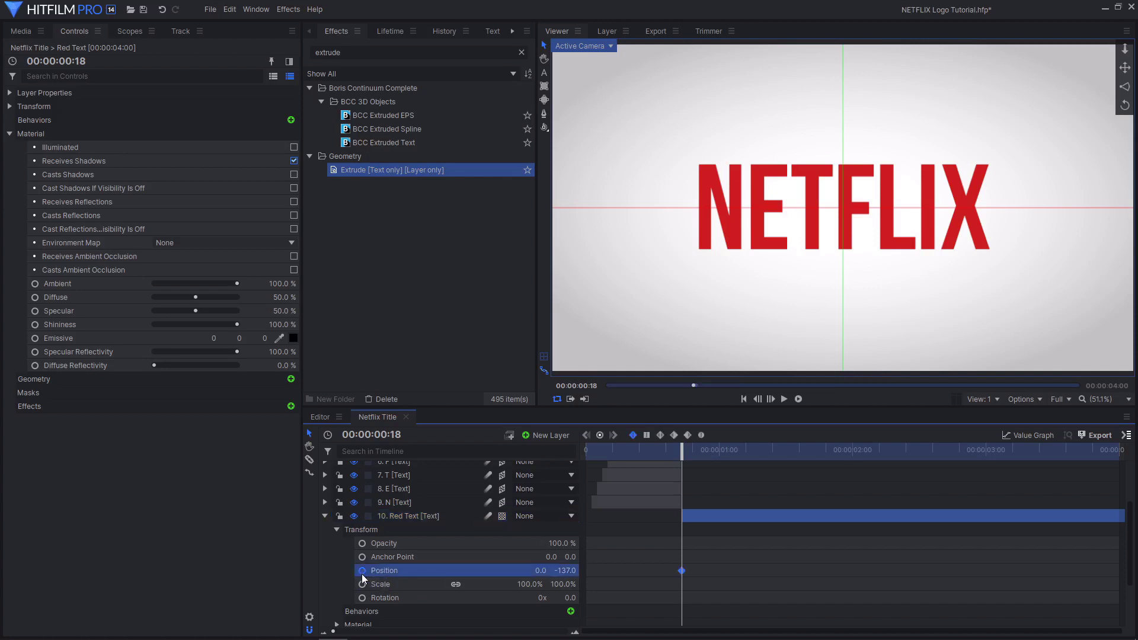
pyautogui.click(362, 584)
# Step: At 00:00:03:24, keyframe the Red Text layer's scale at 85% and raise it to a Y position of -115.4
pyautogui.moveTo(674, 450); pyautogui.dragTo(1114, 453)
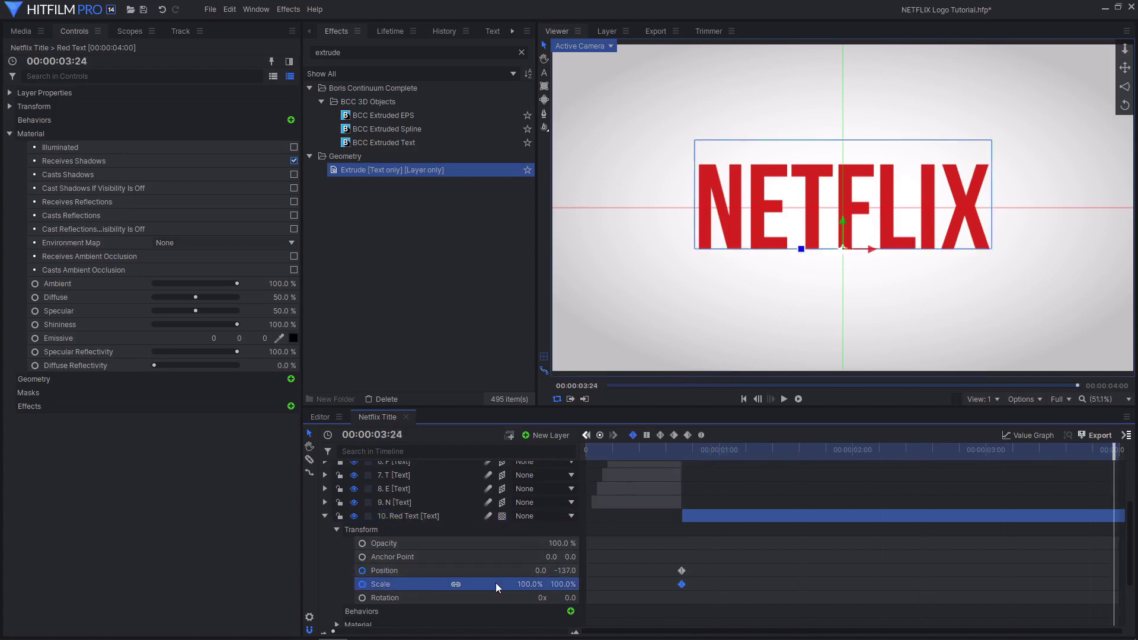
pyautogui.click(535, 584)
pyautogui.write('85')
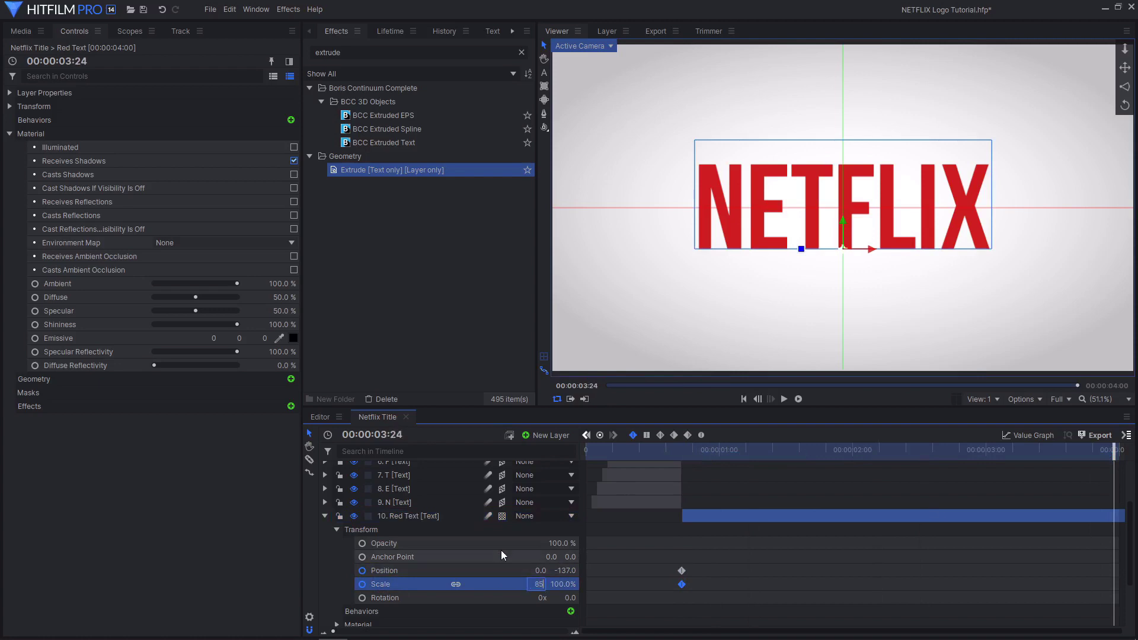
pyautogui.press('Return')
pyautogui.click(454, 570)
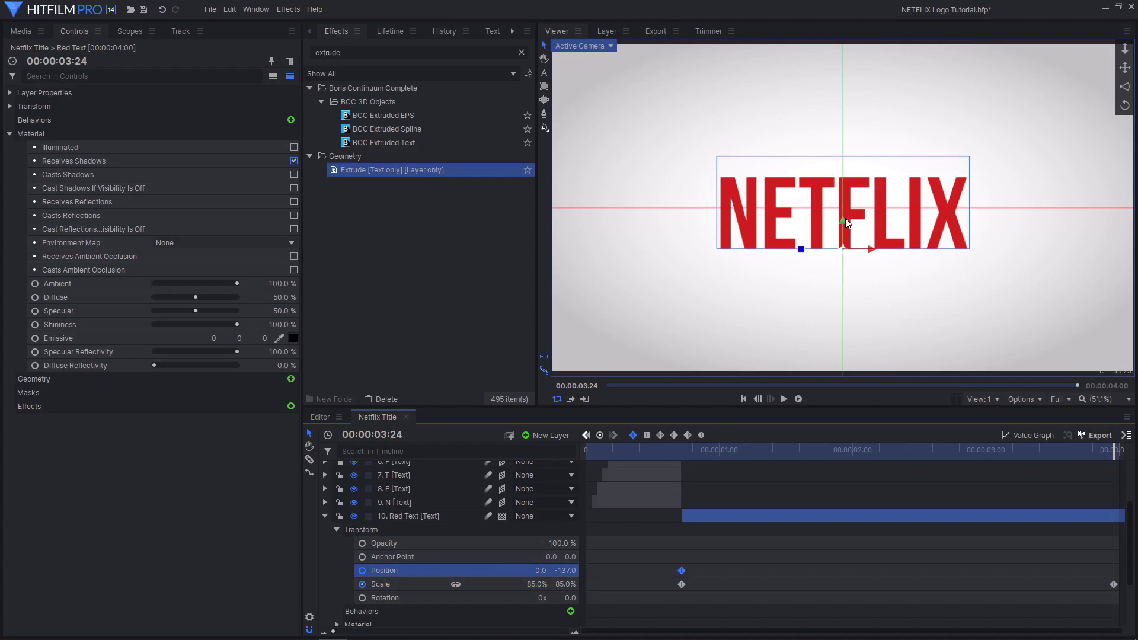
pyautogui.moveTo(846, 223); pyautogui.dragTo(840, 213)
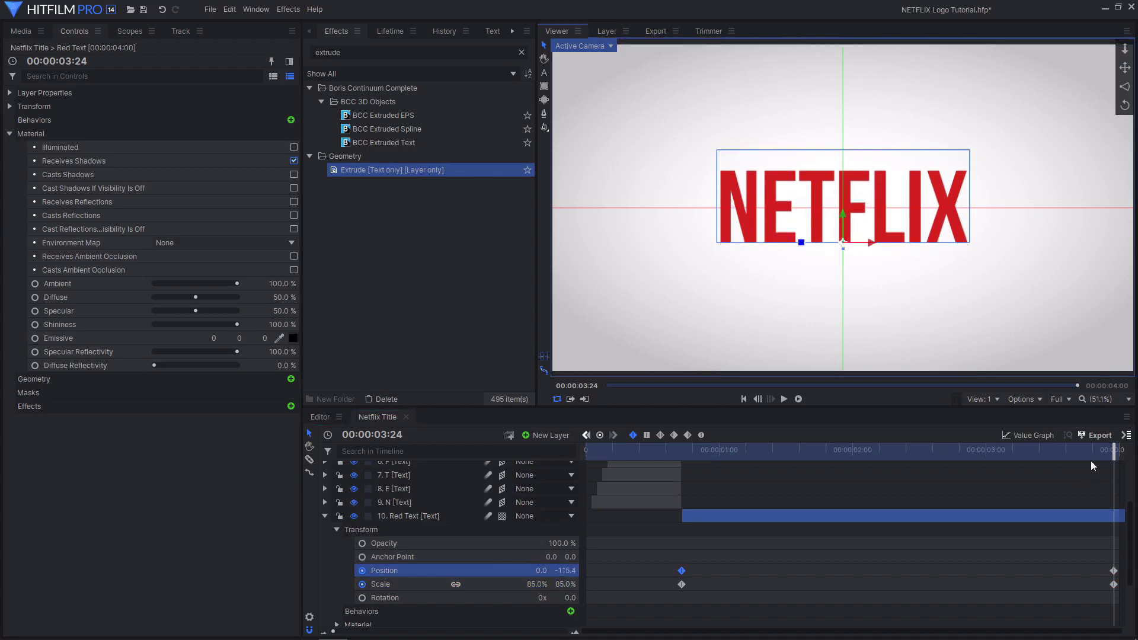
# Step: Play the composite from the beginning to check the red text's shrinking animation
pyautogui.press('space')
pyautogui.click(784, 399)
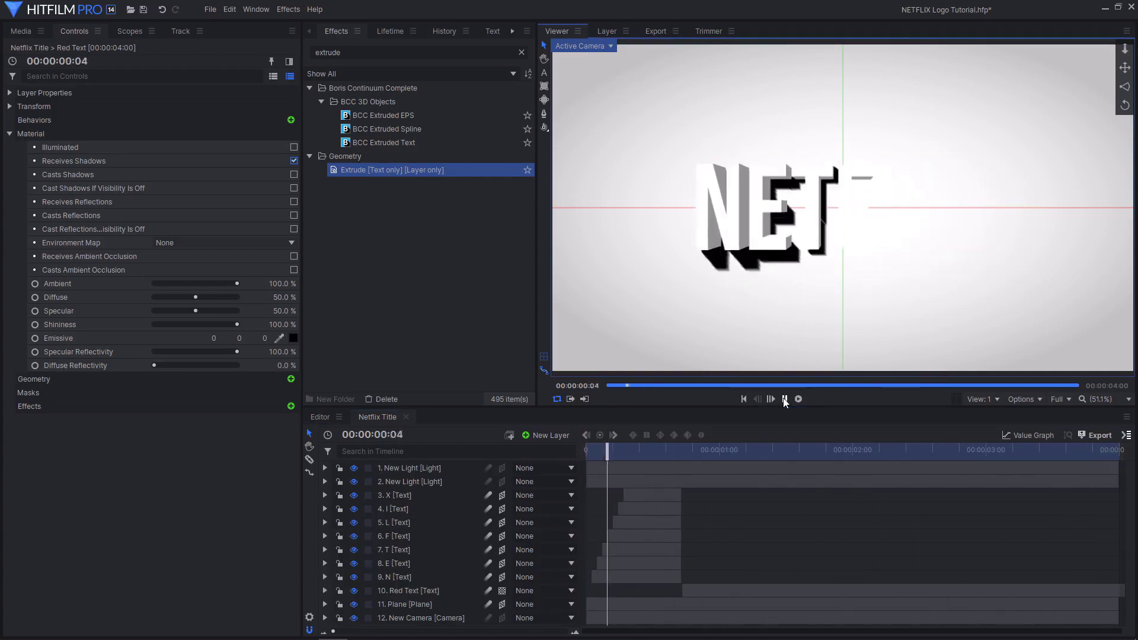
pyautogui.click(784, 399)
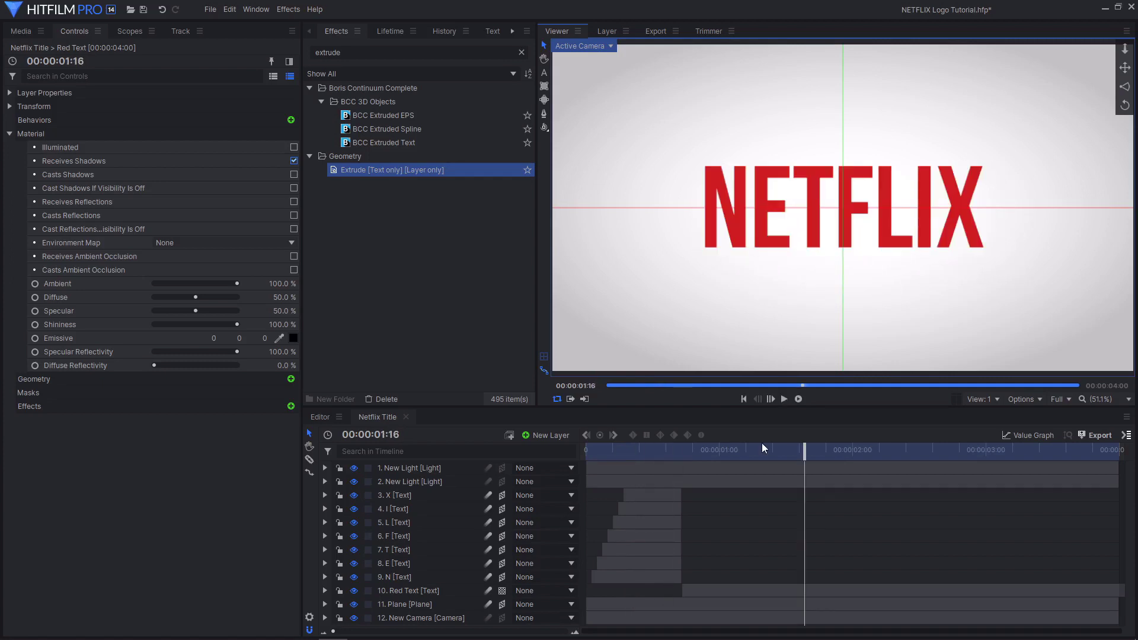